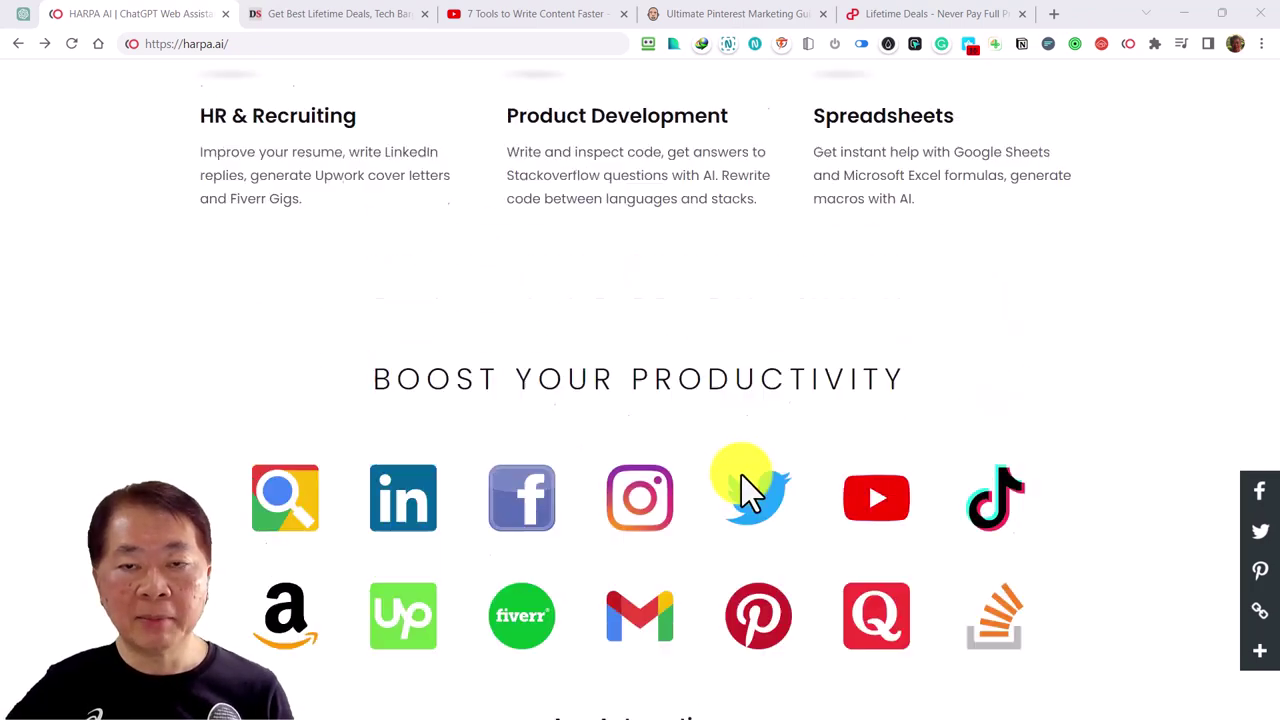
Look through the HARPA AI home page's use cases and supported platforms, returning to the free plugin banner.
{"action": "scroll", "coordinate": [745, 495], "scroll_direction": "up", "scroll_amount": 1}
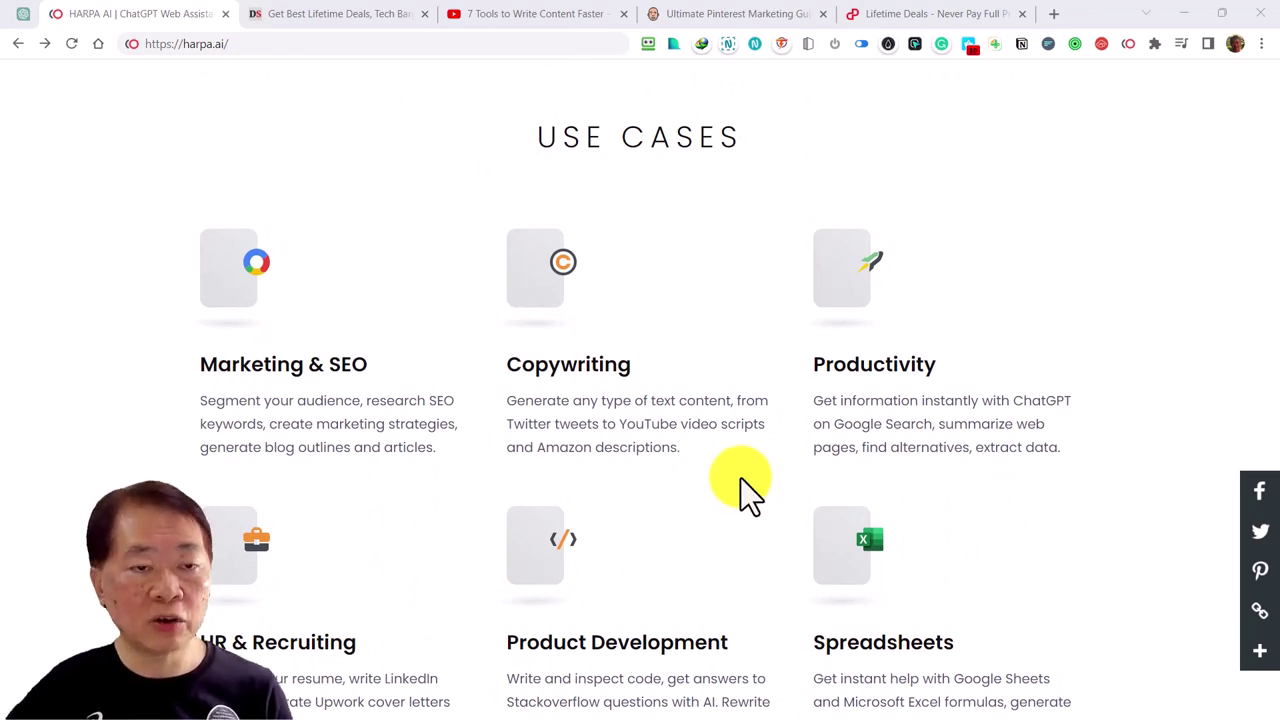
{"action": "scroll", "coordinate": [745, 480], "scroll_direction": "down", "scroll_amount": 2}
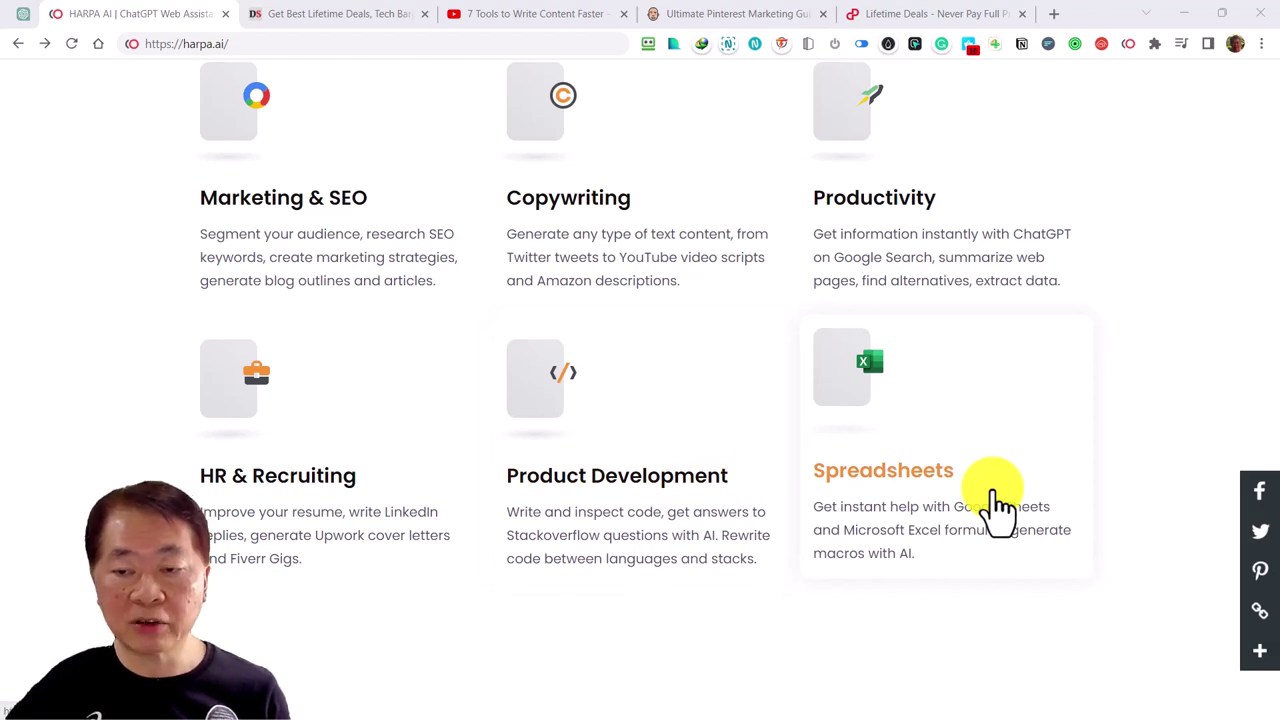
{"action": "scroll", "coordinate": [958, 542], "scroll_direction": "down", "scroll_amount": 3}
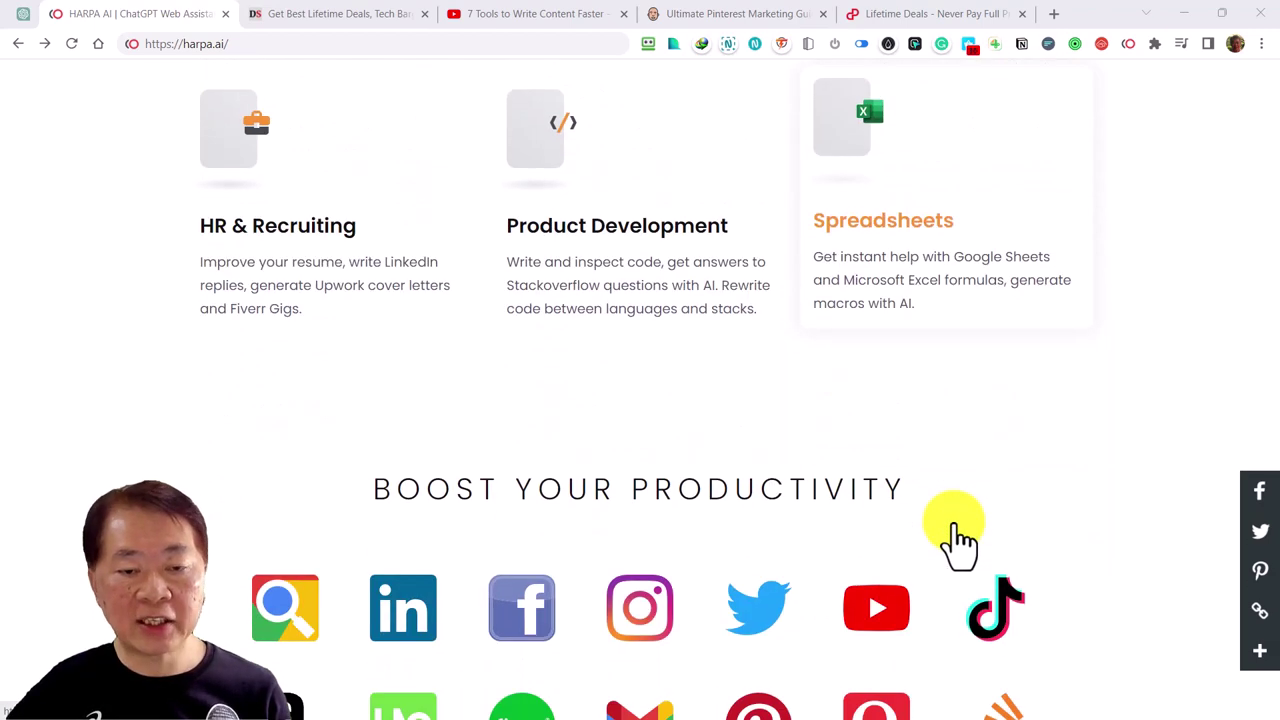
{"action": "scroll", "coordinate": [958, 540], "scroll_direction": "down", "scroll_amount": 2}
{"action": "scroll", "coordinate": [958, 540], "scroll_direction": "up", "scroll_amount": 12}
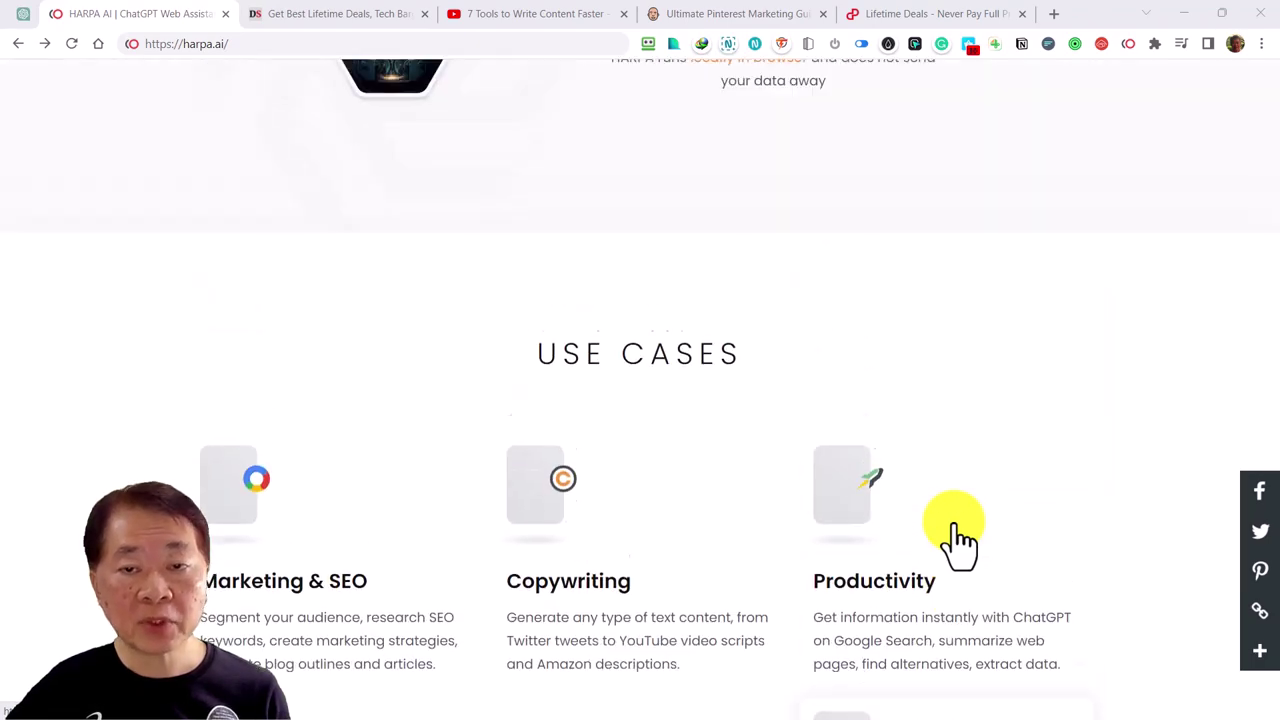
{"action": "scroll", "coordinate": [958, 530], "scroll_direction": "up", "scroll_amount": 4}
{"action": "scroll", "coordinate": [966, 532], "scroll_direction": "up", "scroll_amount": 3}
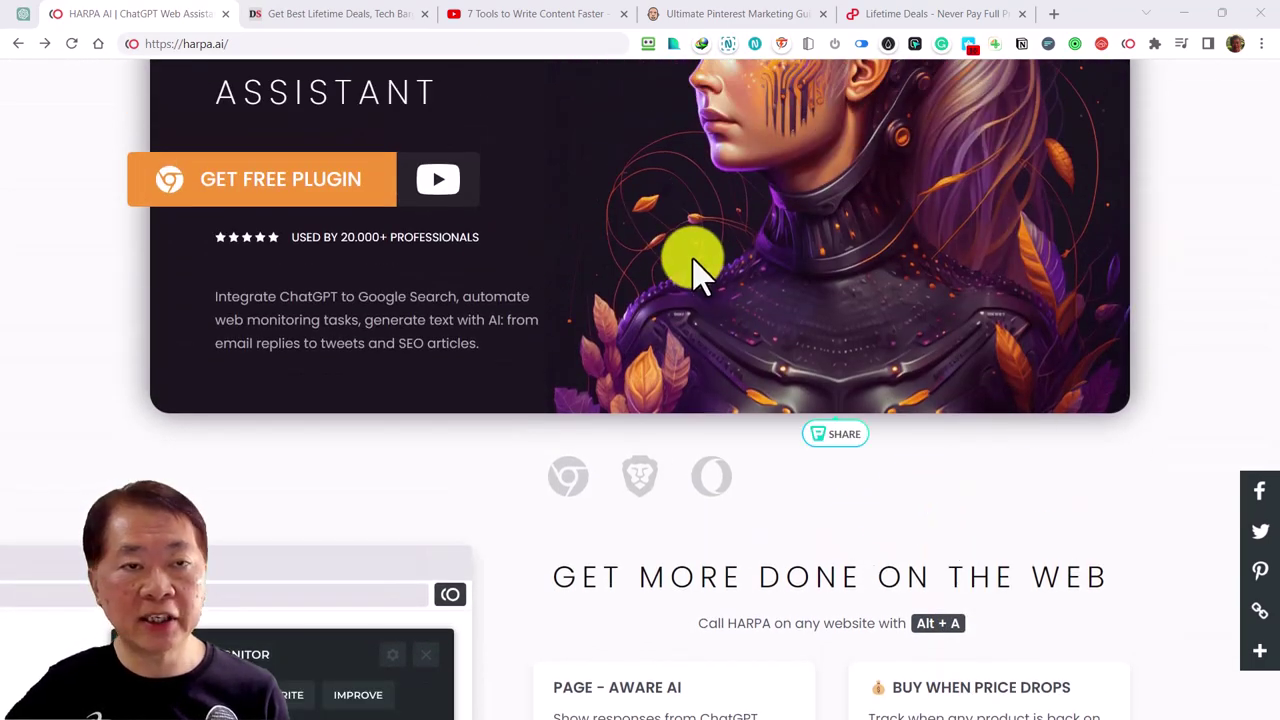
Open the HARPA assistant over its home page, reopen it after closing it, and minimize it.
{"action": "left_click", "coordinate": [1133, 47]}
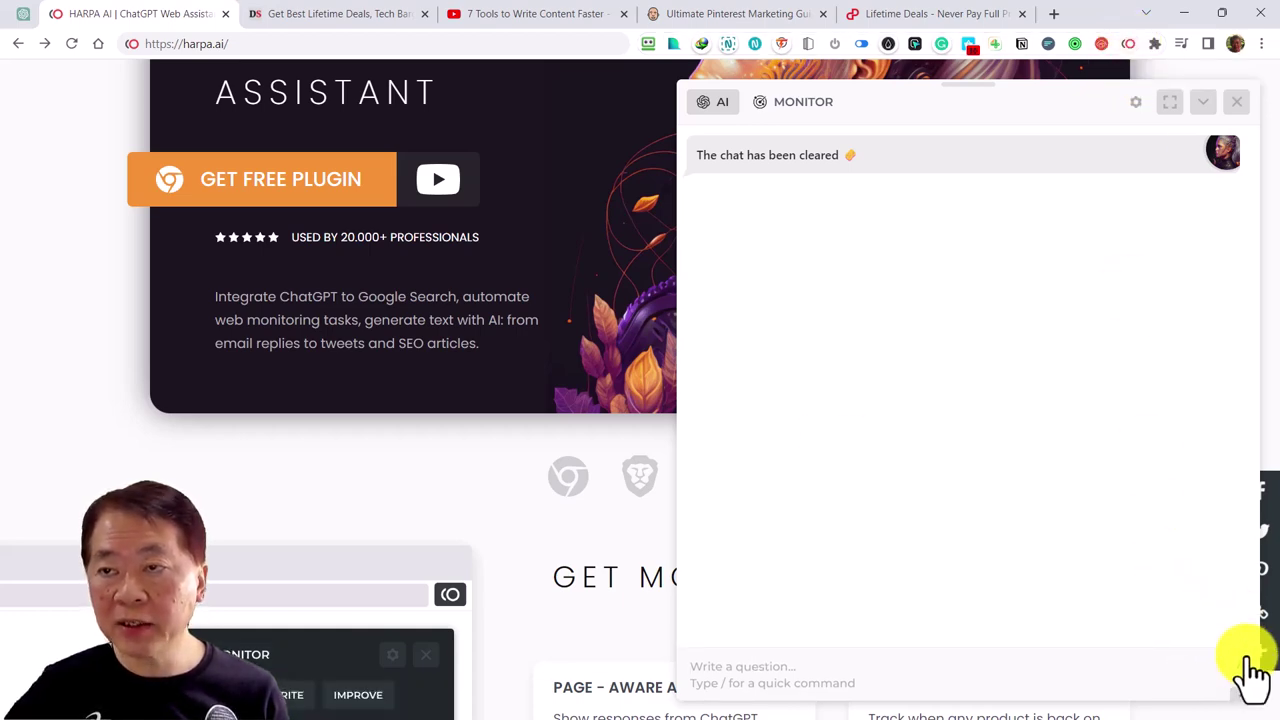
{"action": "left_click", "coordinate": [1237, 102]}
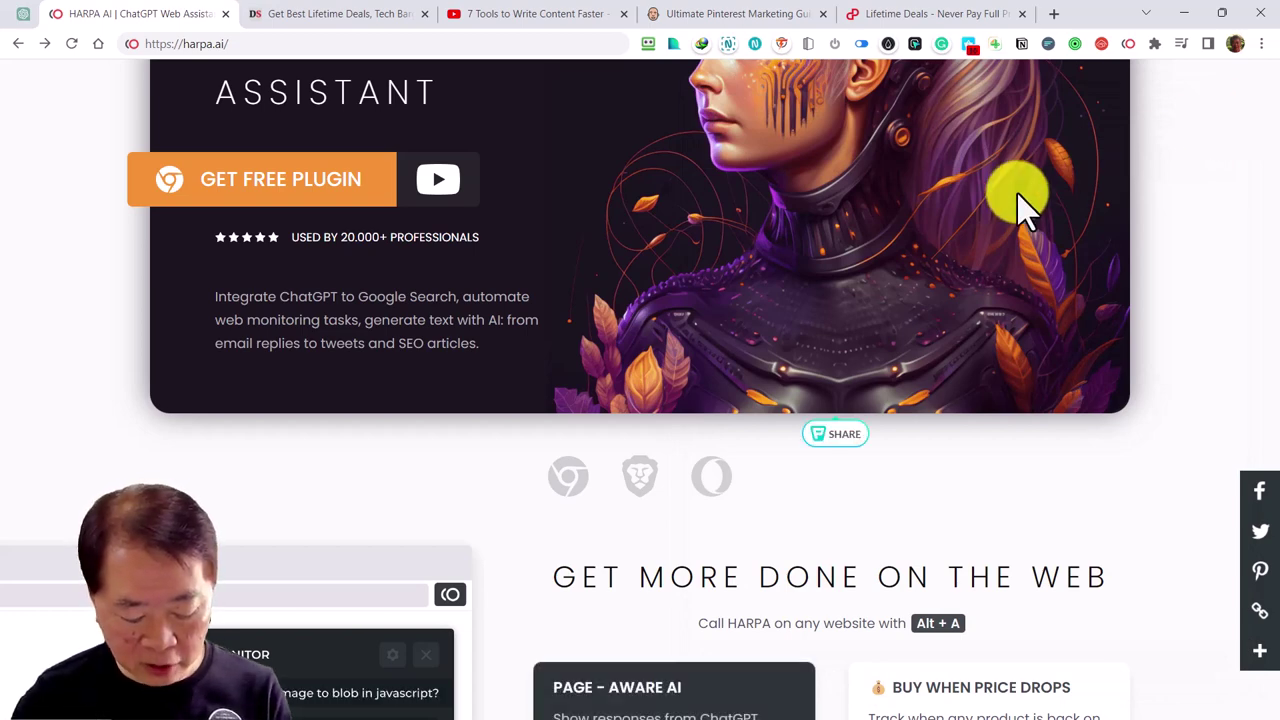
{"action": "key", "text": "alt+a"}
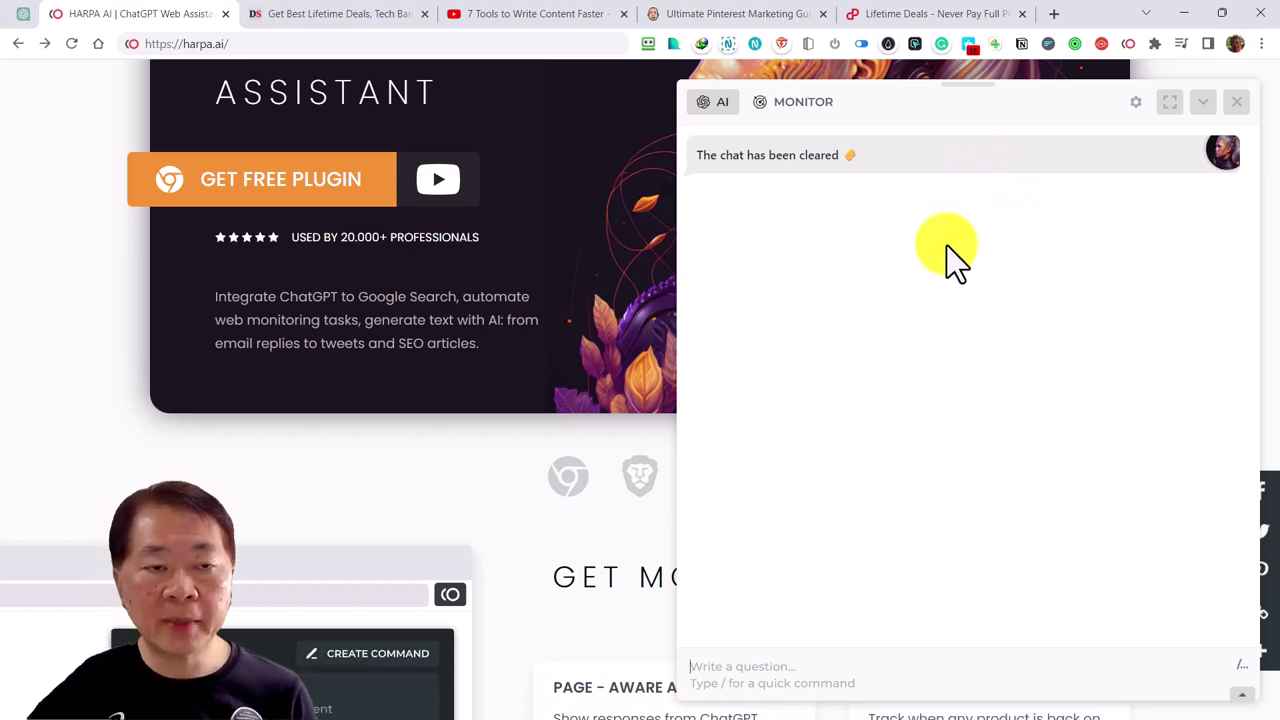
{"action": "scroll", "coordinate": [560, 380], "scroll_direction": "up", "scroll_amount": 3}
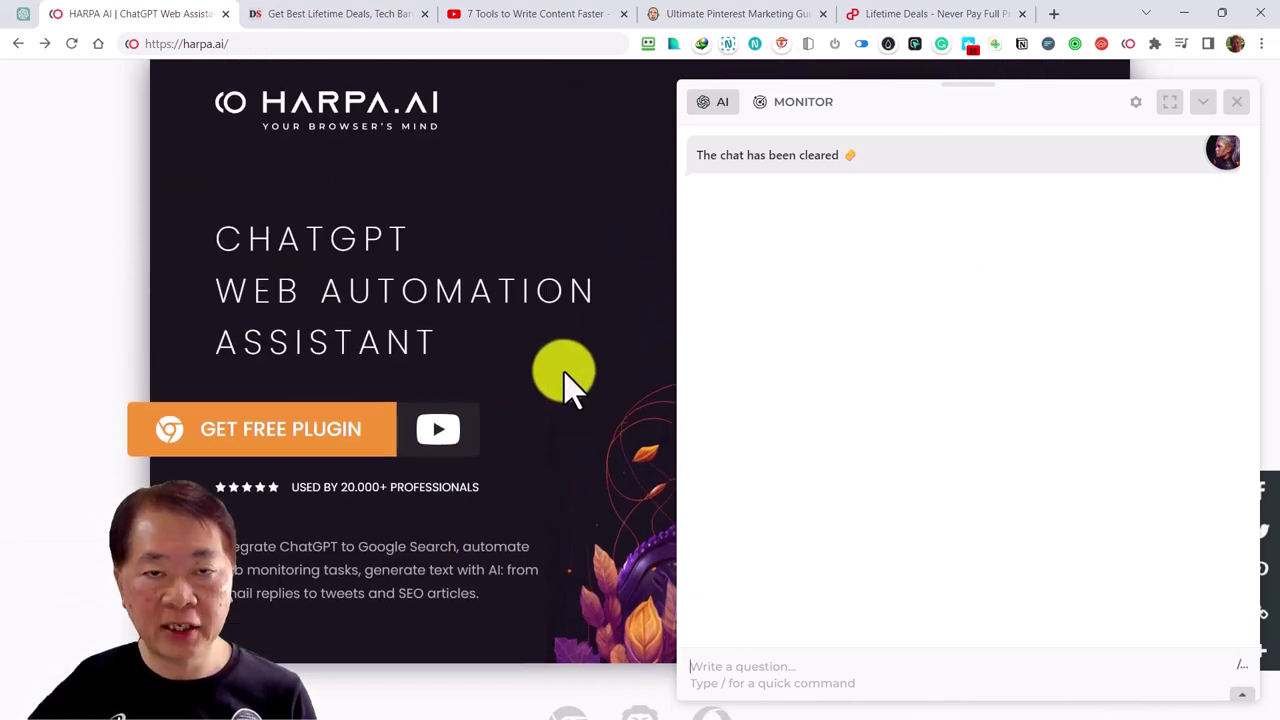
{"action": "scroll", "coordinate": [578, 380], "scroll_direction": "down", "scroll_amount": 6}
{"action": "scroll", "coordinate": [575, 374], "scroll_direction": "down", "scroll_amount": 1}
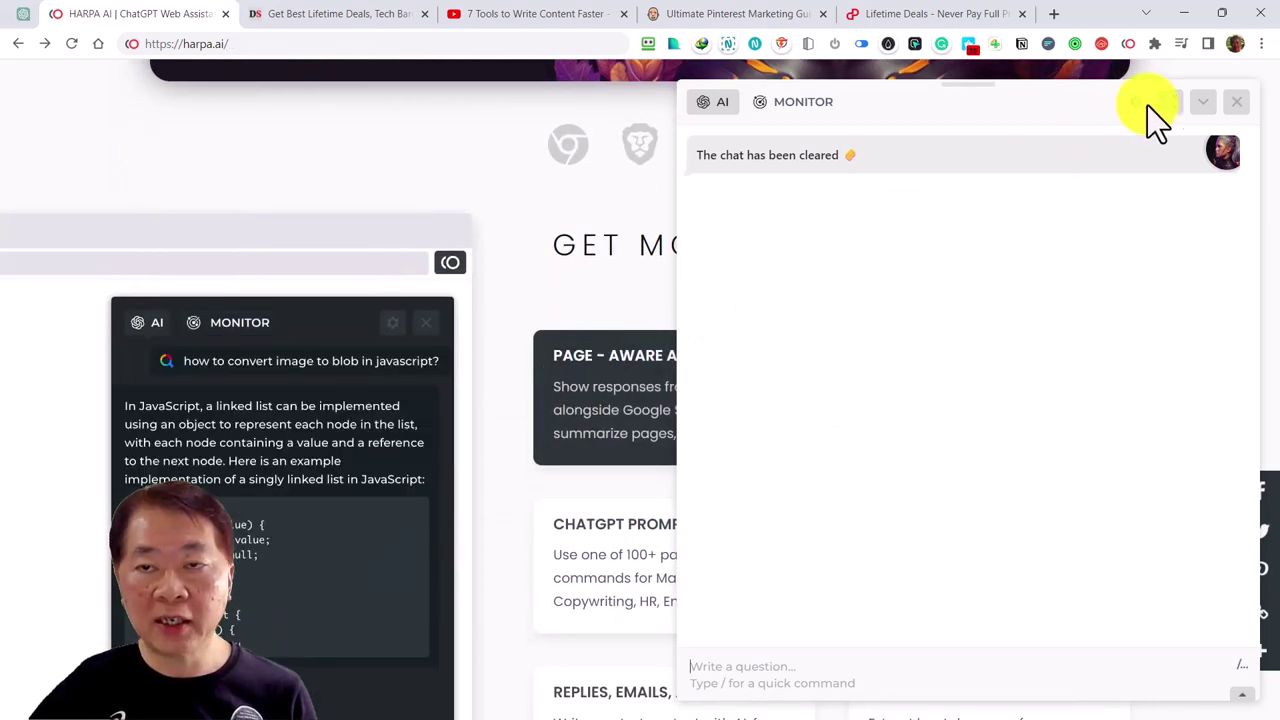
{"action": "left_click", "coordinate": [1194, 104]}
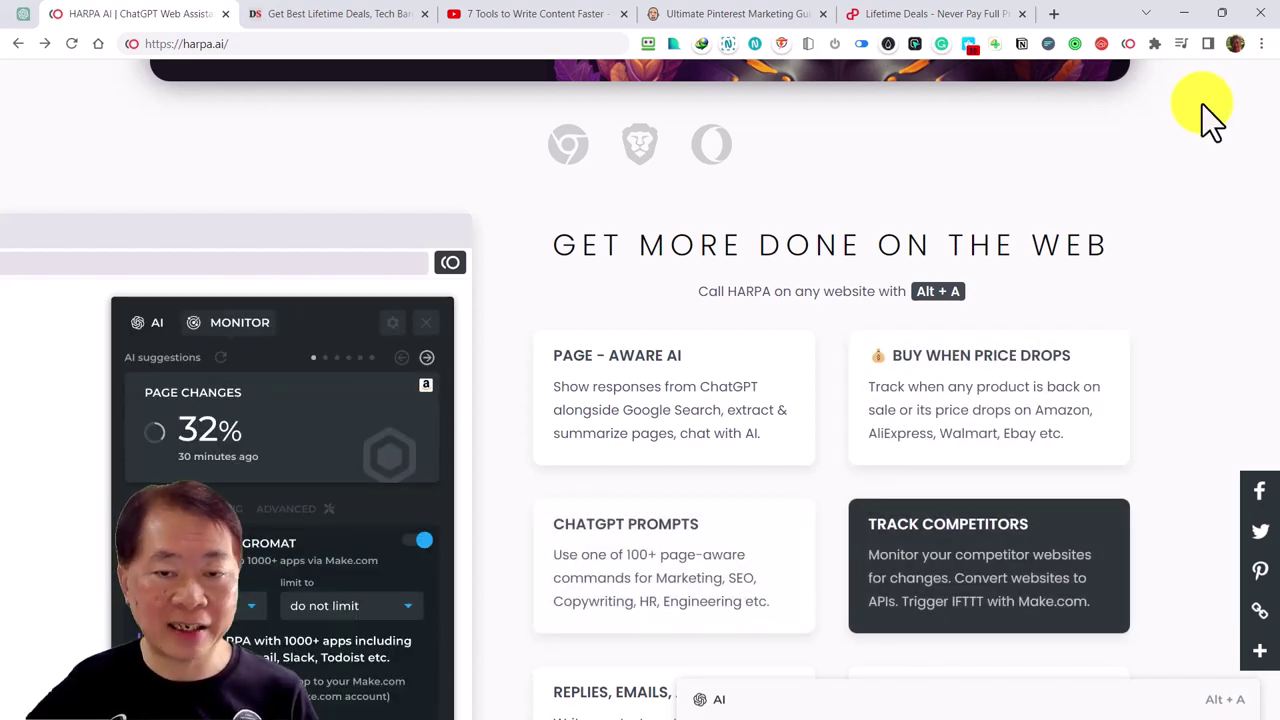
Switch to the Download Silo page and bring up the HARPA assistant's quick command list there.
{"action": "mouse_move", "coordinate": [737, 377]}
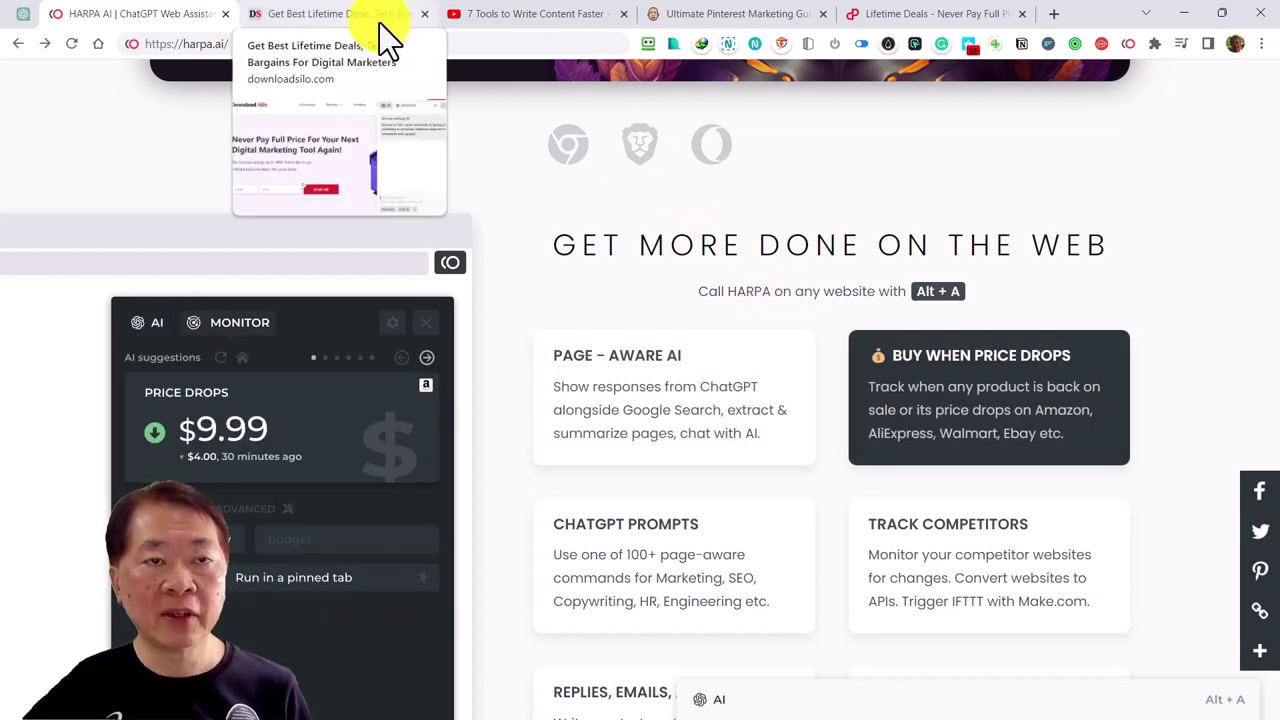
{"action": "left_click", "coordinate": [379, 23]}
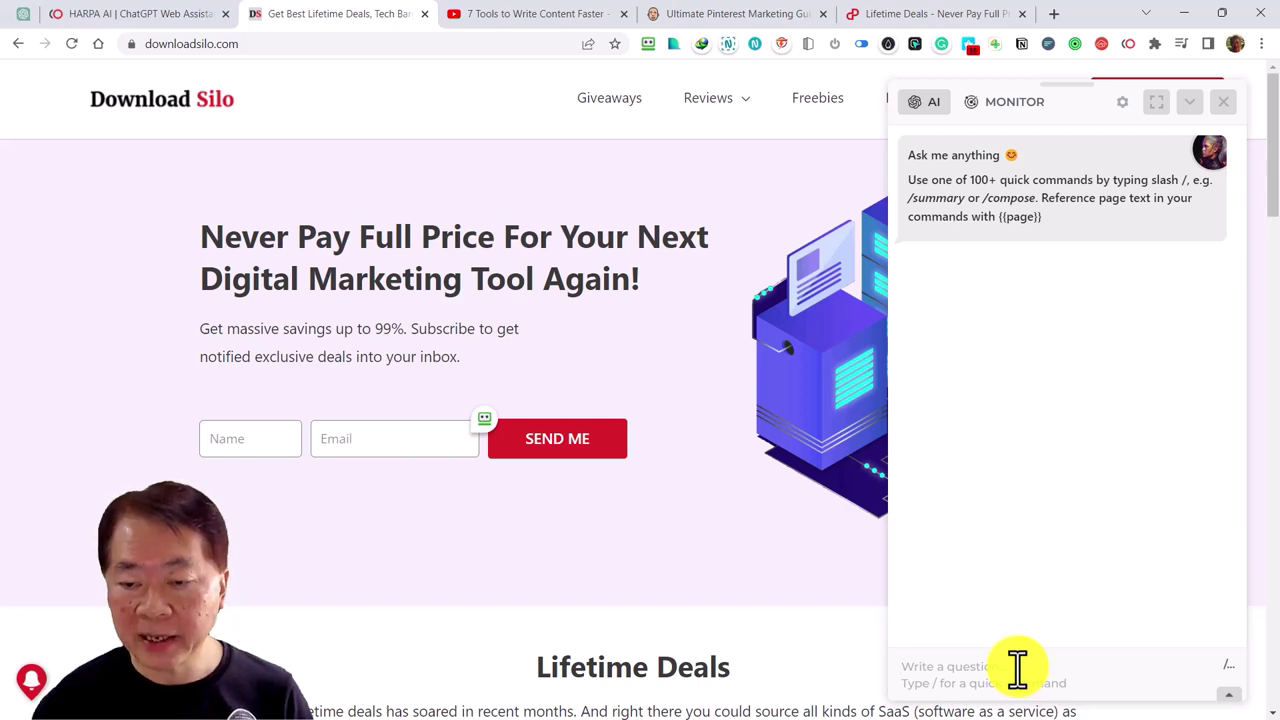
{"action": "type", "text": "/"}
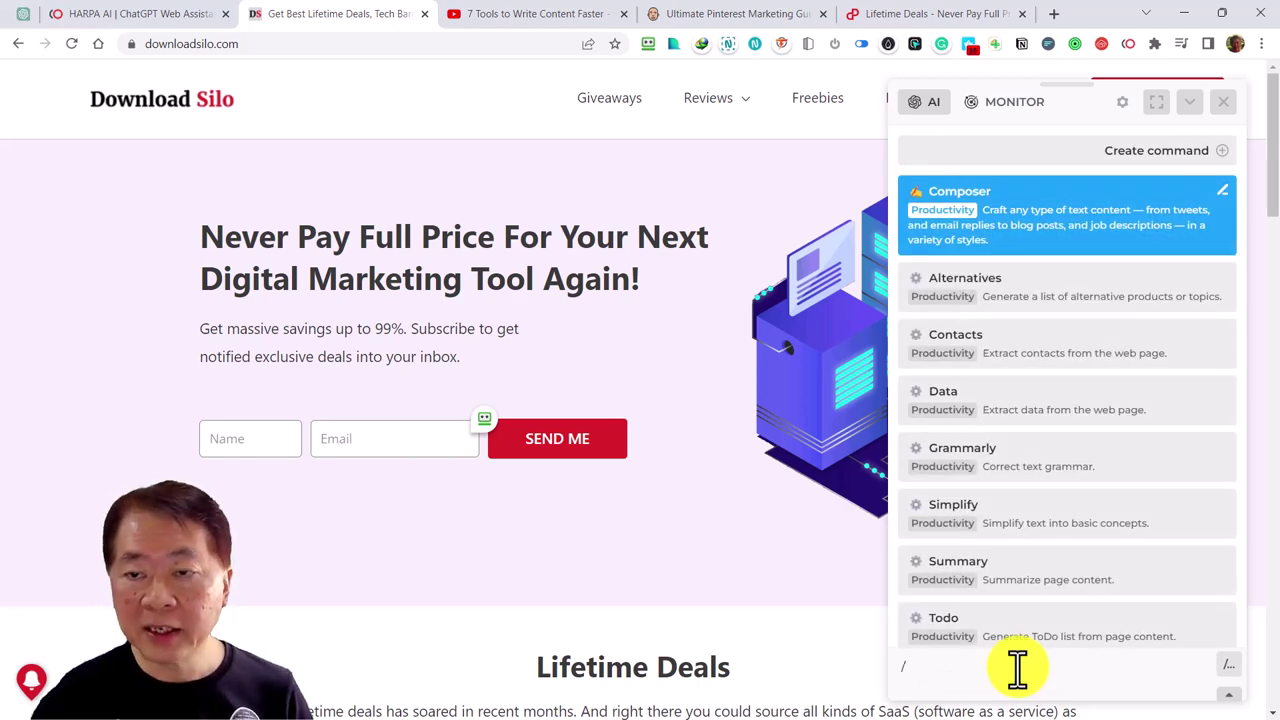
Browse the available quick commands across the Productivity, Marketing & SEO, Copywriting and Learning categories.
{"action": "scroll", "coordinate": [1165, 400], "scroll_direction": "down", "scroll_amount": 3}
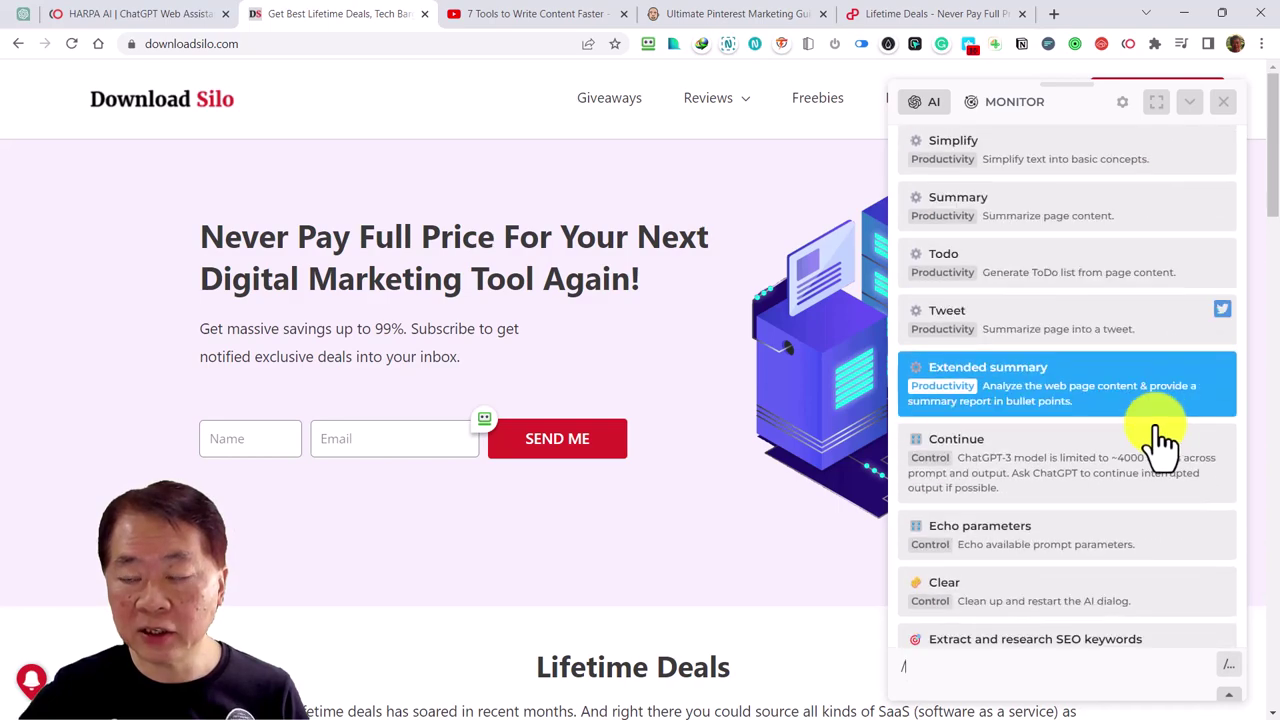
{"action": "scroll", "coordinate": [1160, 440], "scroll_direction": "down", "scroll_amount": 15}
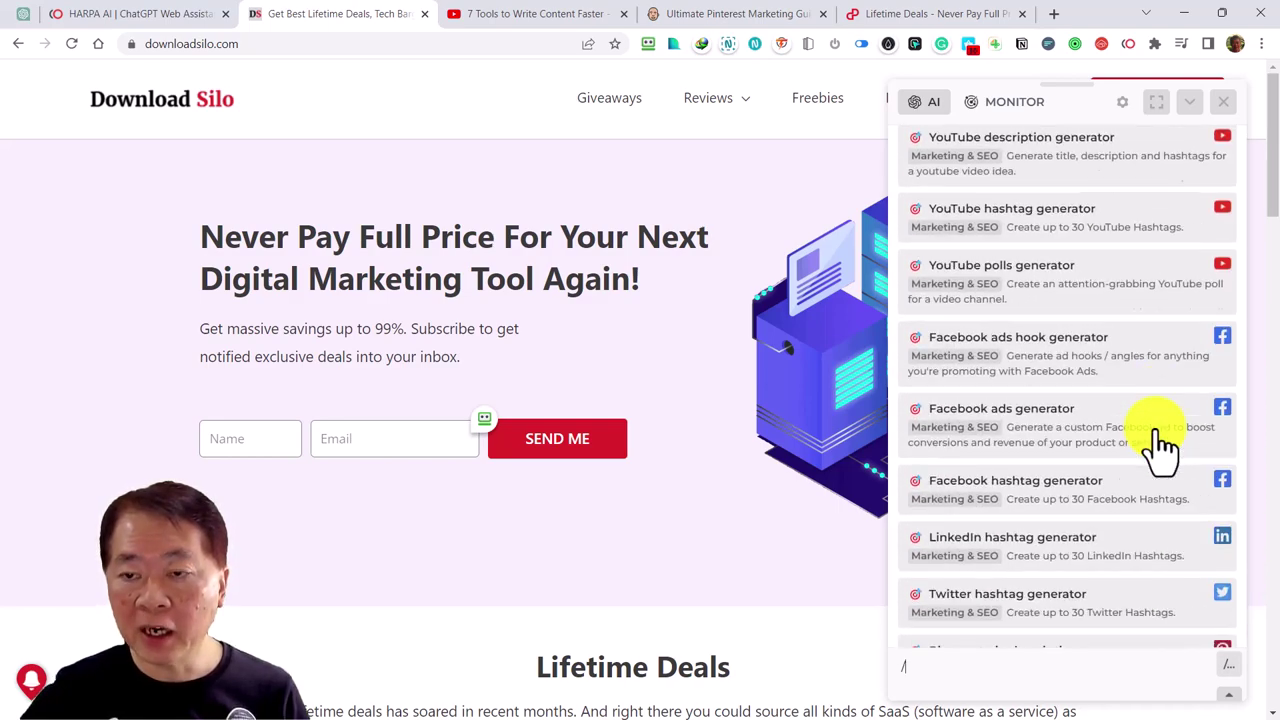
{"action": "scroll", "coordinate": [1160, 445], "scroll_direction": "down", "scroll_amount": 10}
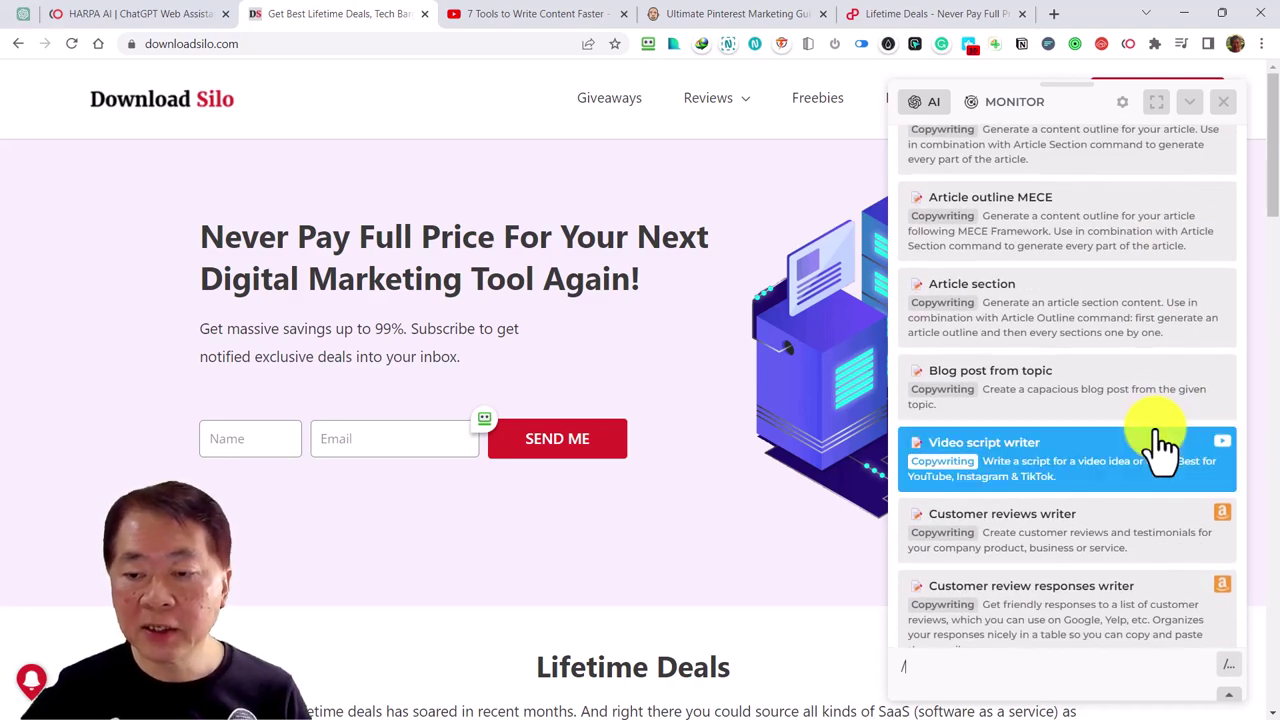
{"action": "scroll", "coordinate": [1160, 447], "scroll_direction": "down", "scroll_amount": 3}
{"action": "scroll", "coordinate": [1160, 447], "scroll_direction": "down", "scroll_amount": 4}
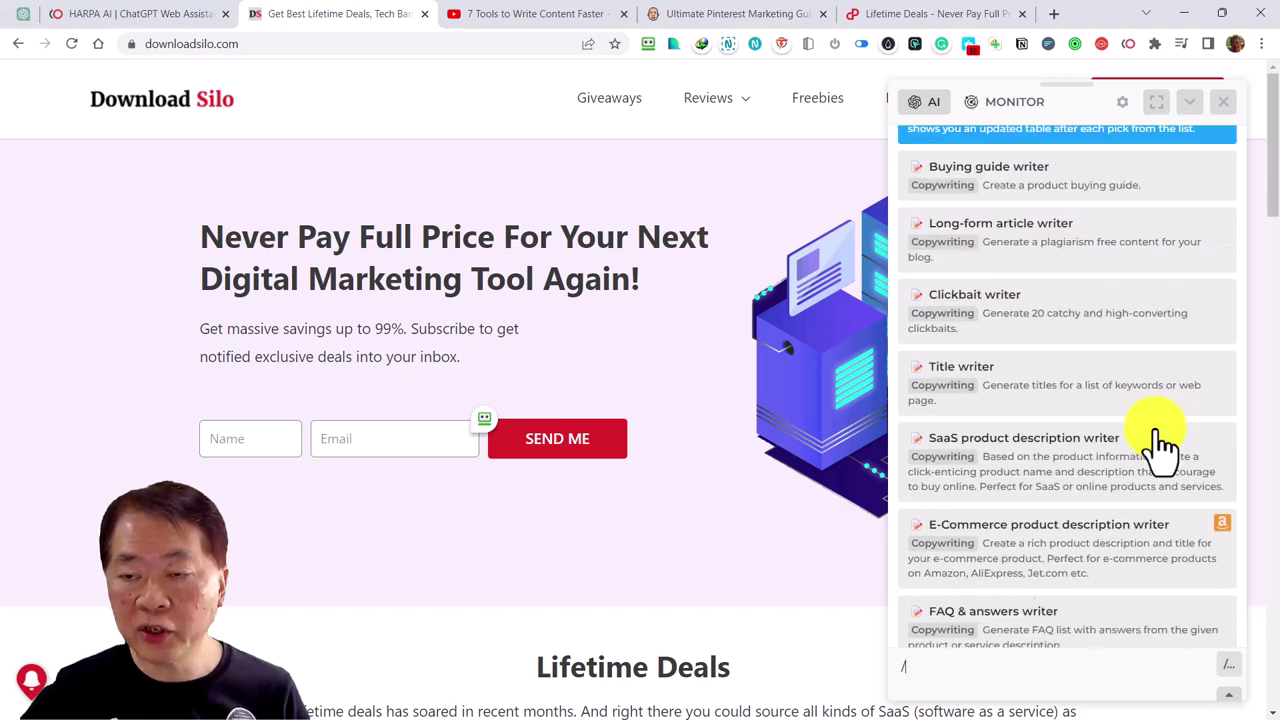
{"action": "scroll", "coordinate": [1160, 445], "scroll_direction": "down", "scroll_amount": 5}
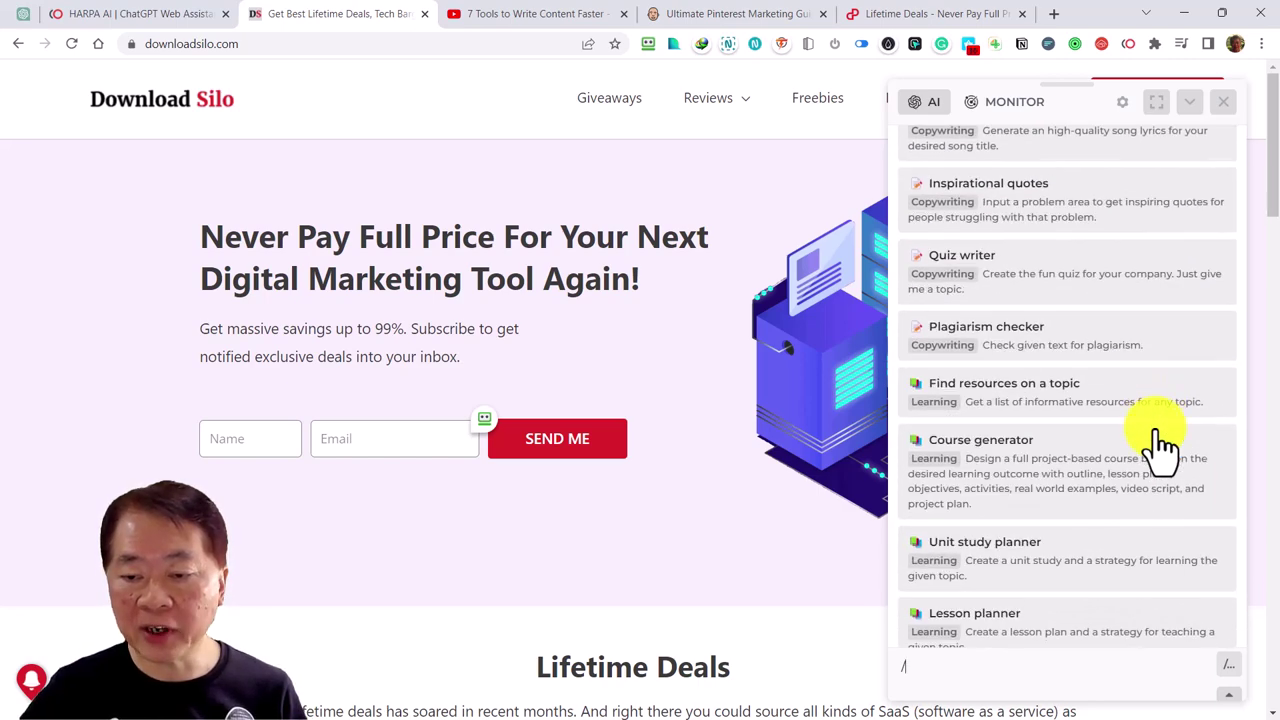
{"action": "scroll", "coordinate": [1160, 445], "scroll_direction": "down", "scroll_amount": 6}
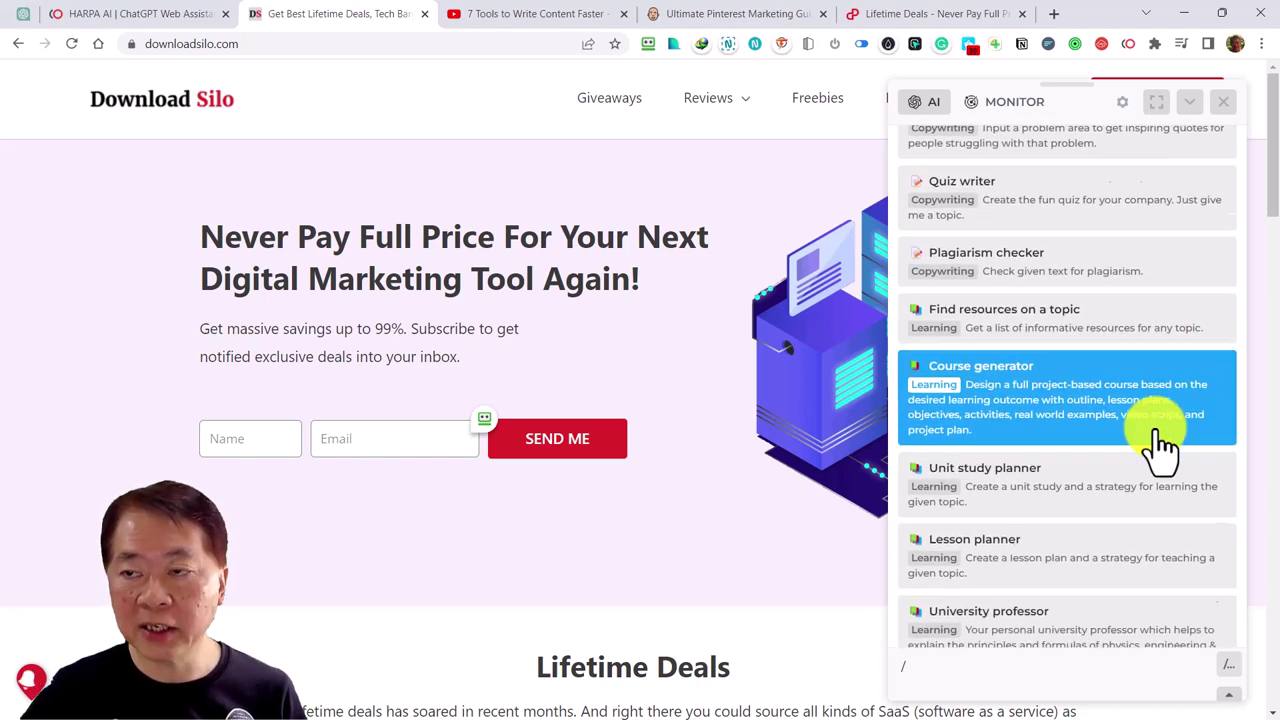
{"action": "scroll", "coordinate": [1160, 440], "scroll_direction": "down", "scroll_amount": 15}
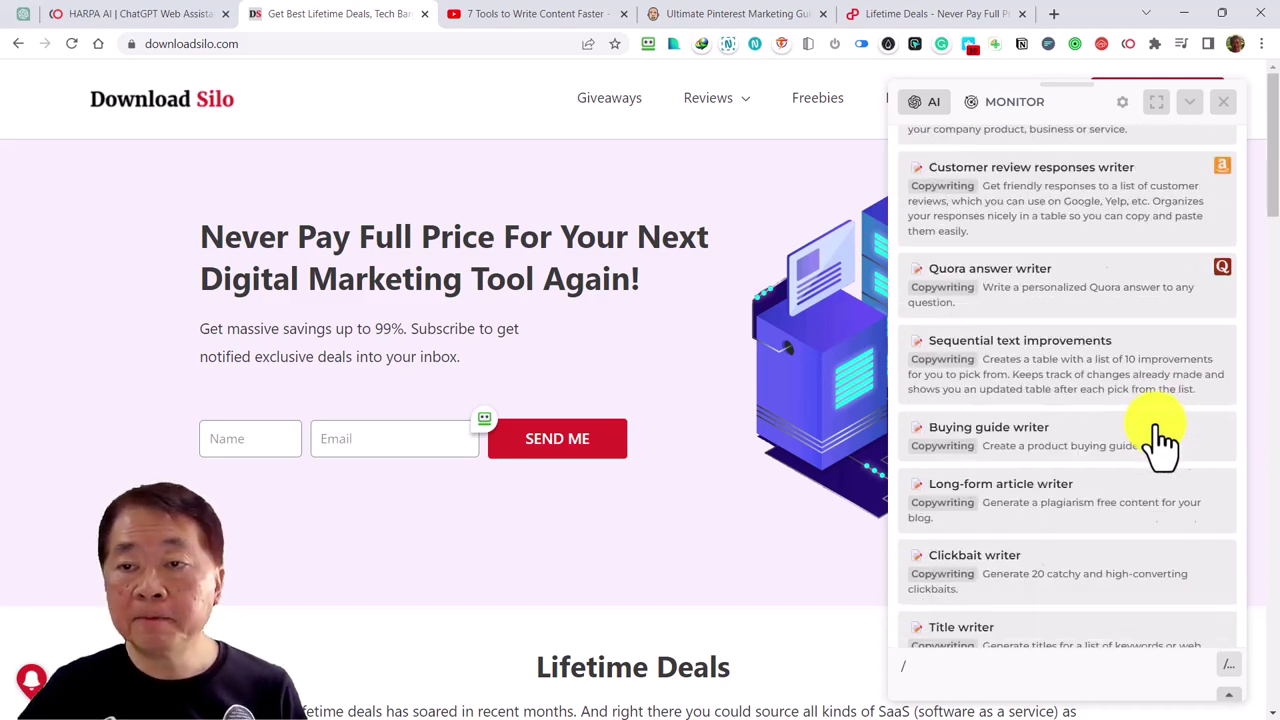
{"action": "scroll", "coordinate": [1160, 440], "scroll_direction": "up", "scroll_amount": 20}
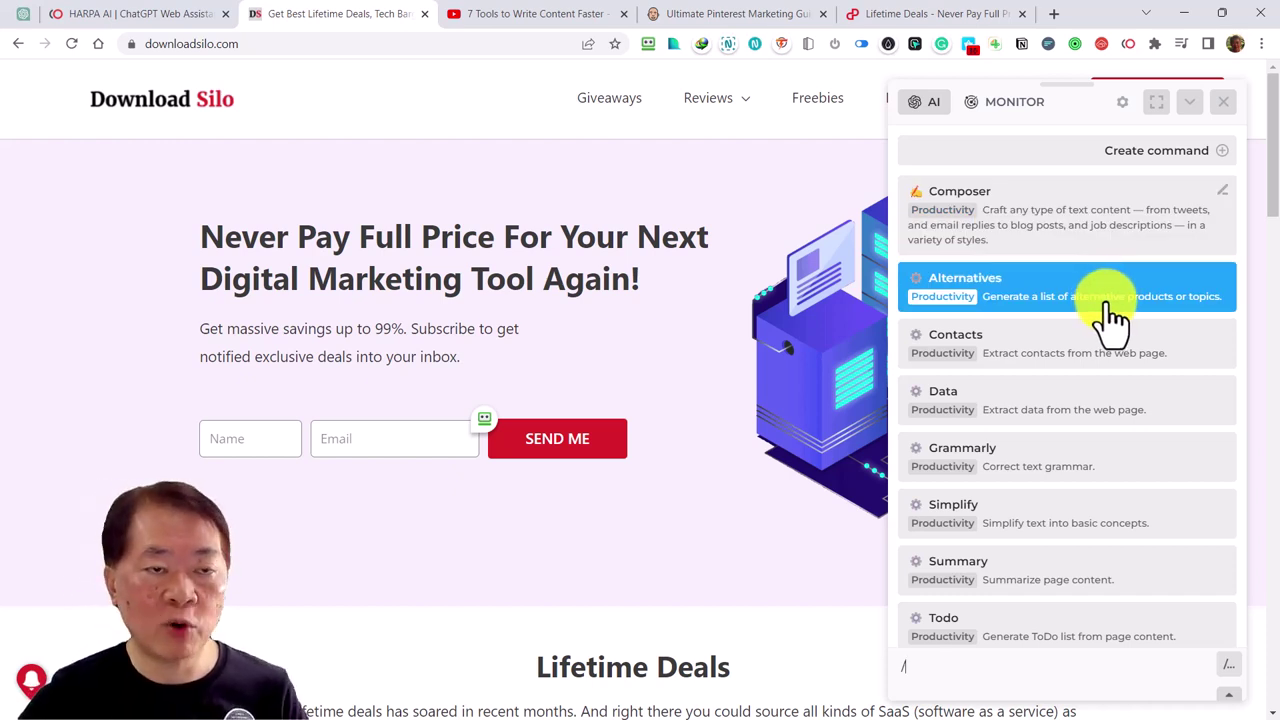
Generate a press release with the Composer command from the open page's content, answering "No" to additional instructions.
{"action": "left_click", "coordinate": [1118, 215]}
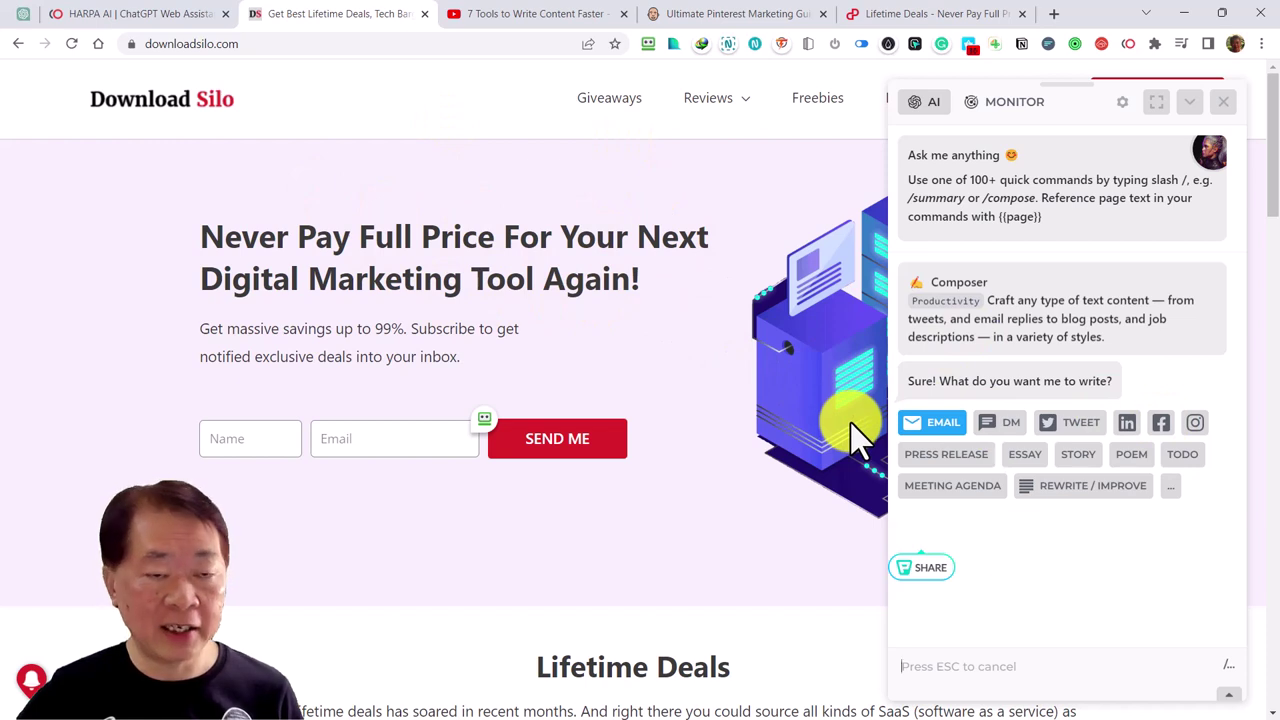
{"action": "left_click", "coordinate": [962, 460]}
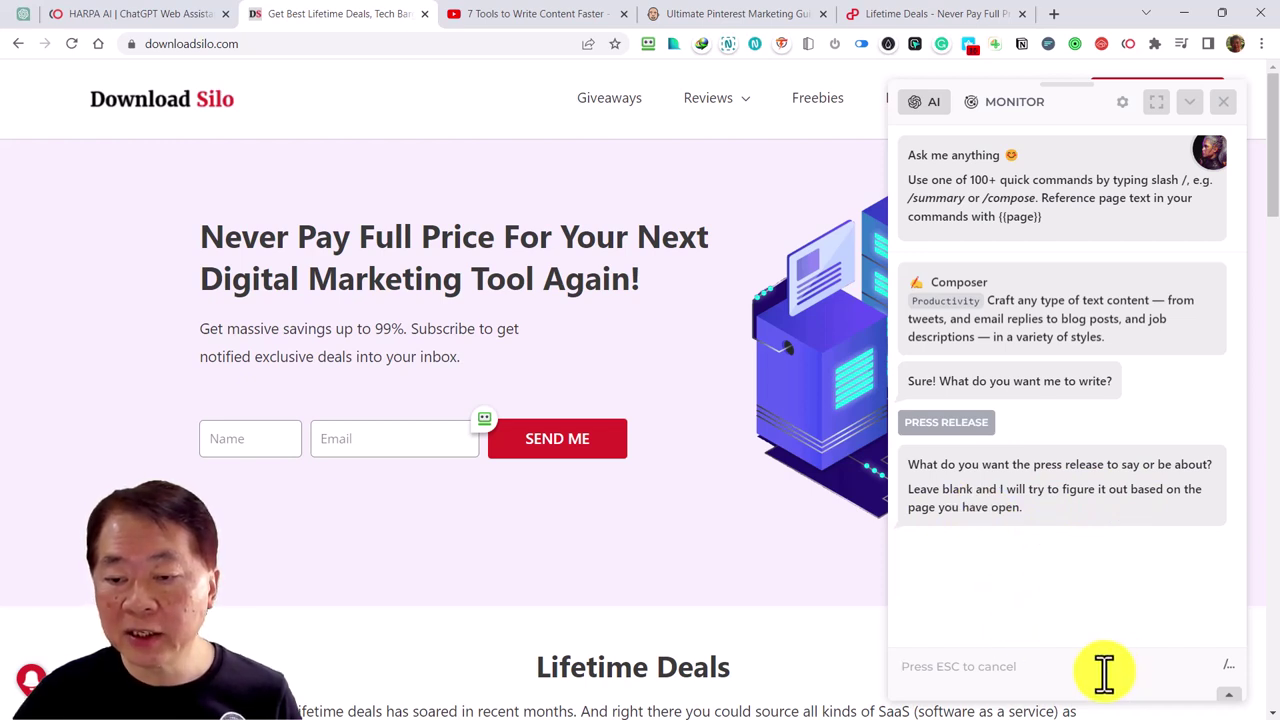
{"action": "left_click", "coordinate": [1237, 706]}
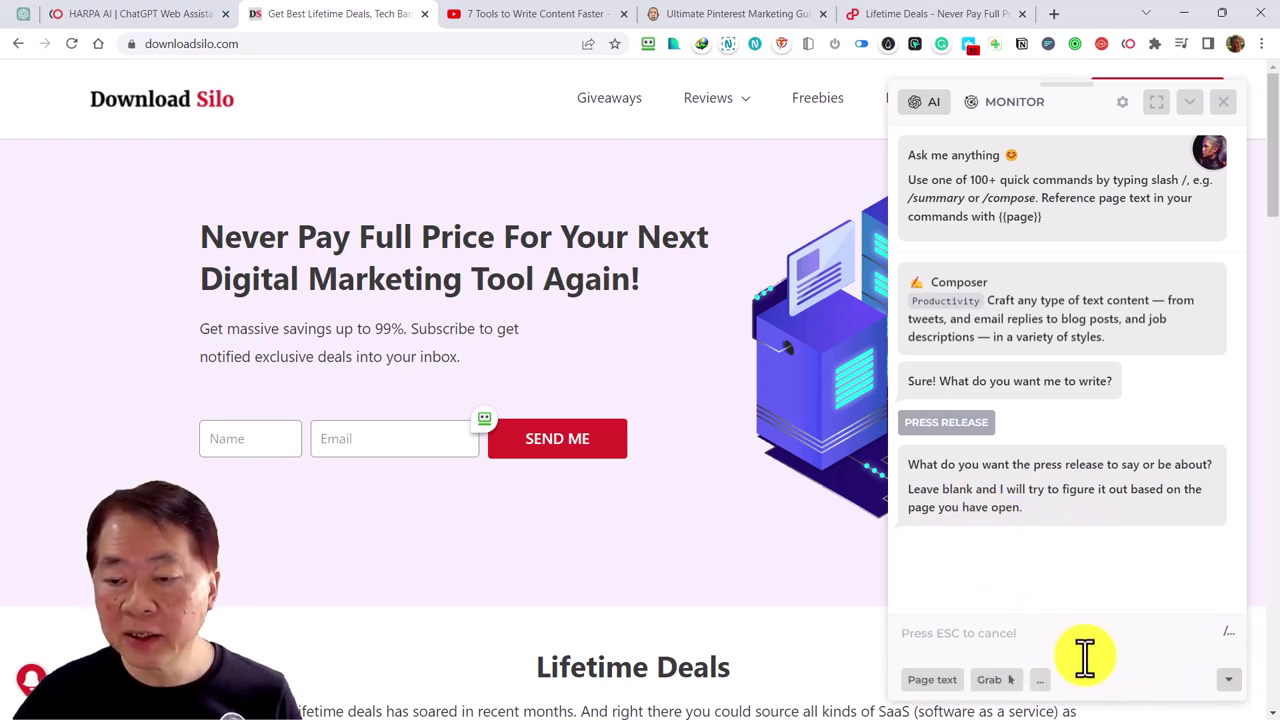
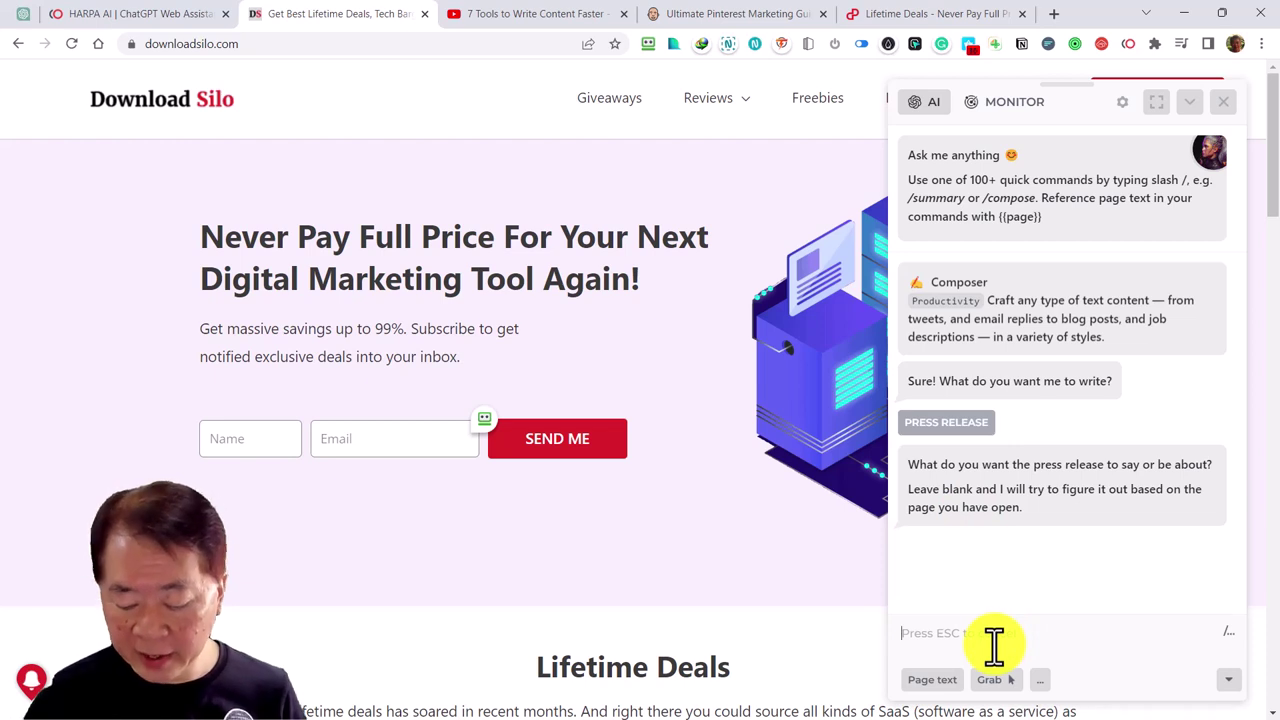
{"action": "key", "text": "Return"}
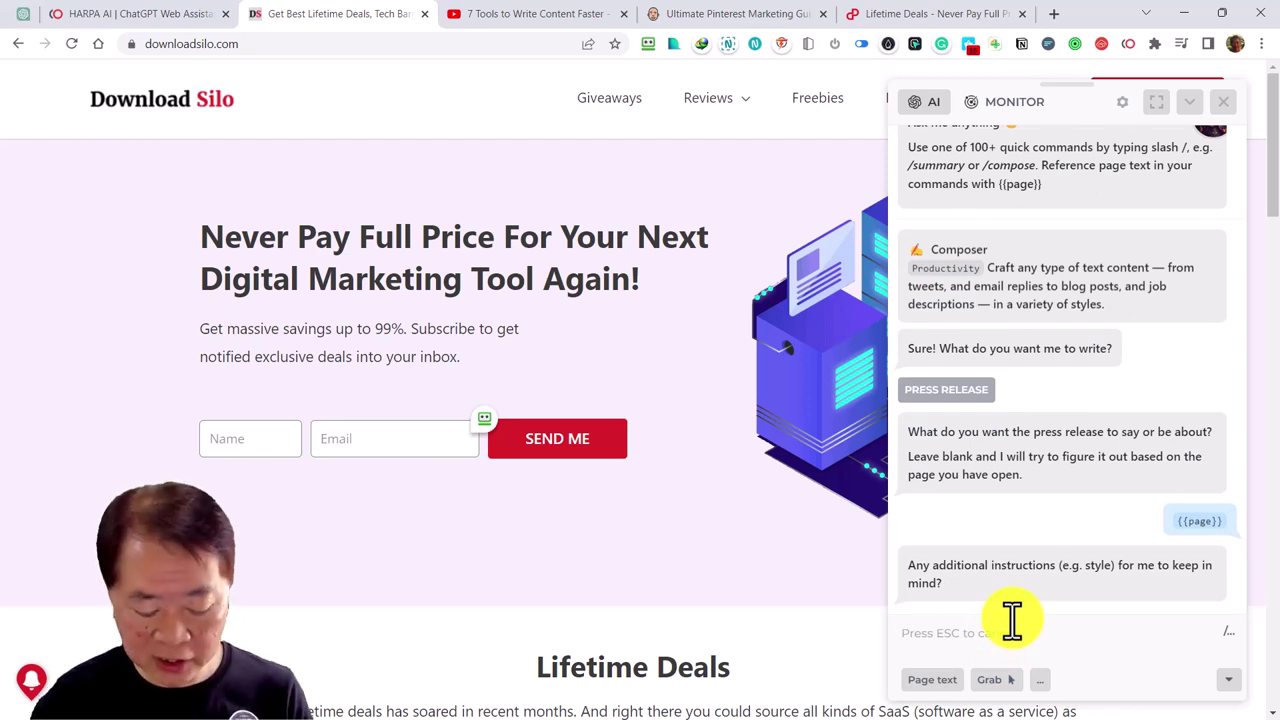
{"action": "type", "text": "No"}
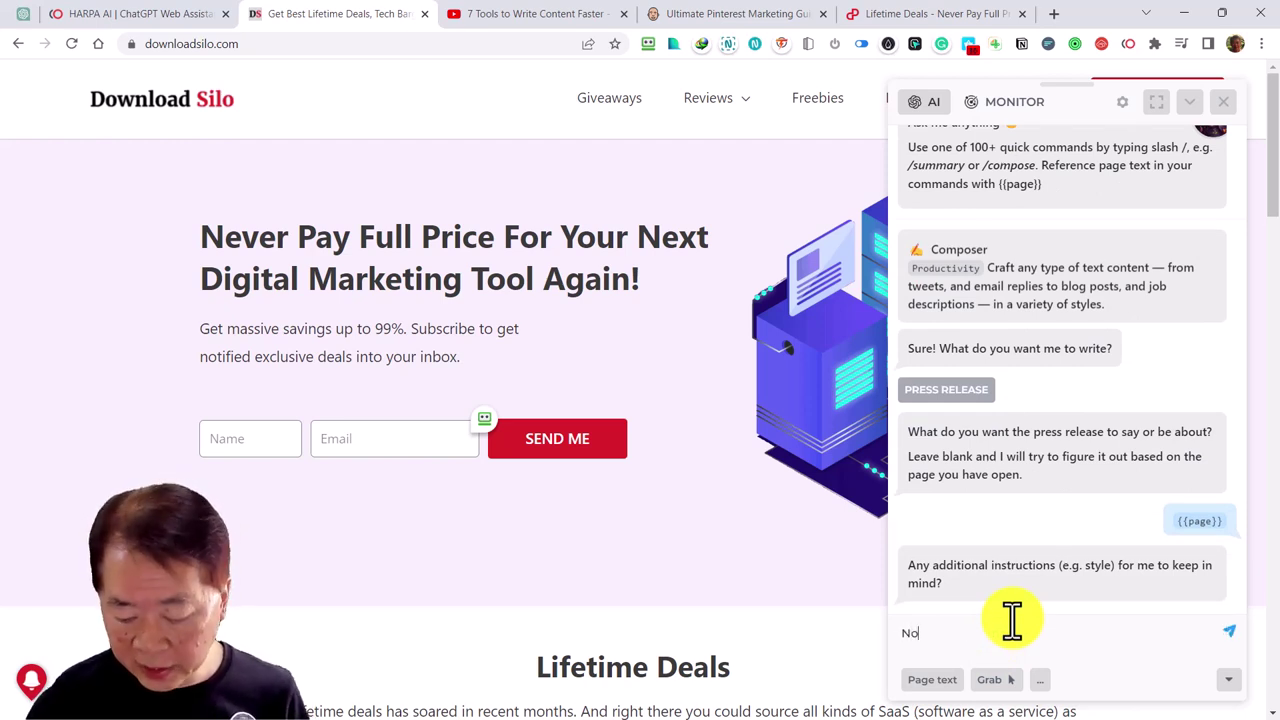
{"action": "key", "text": "Return"}
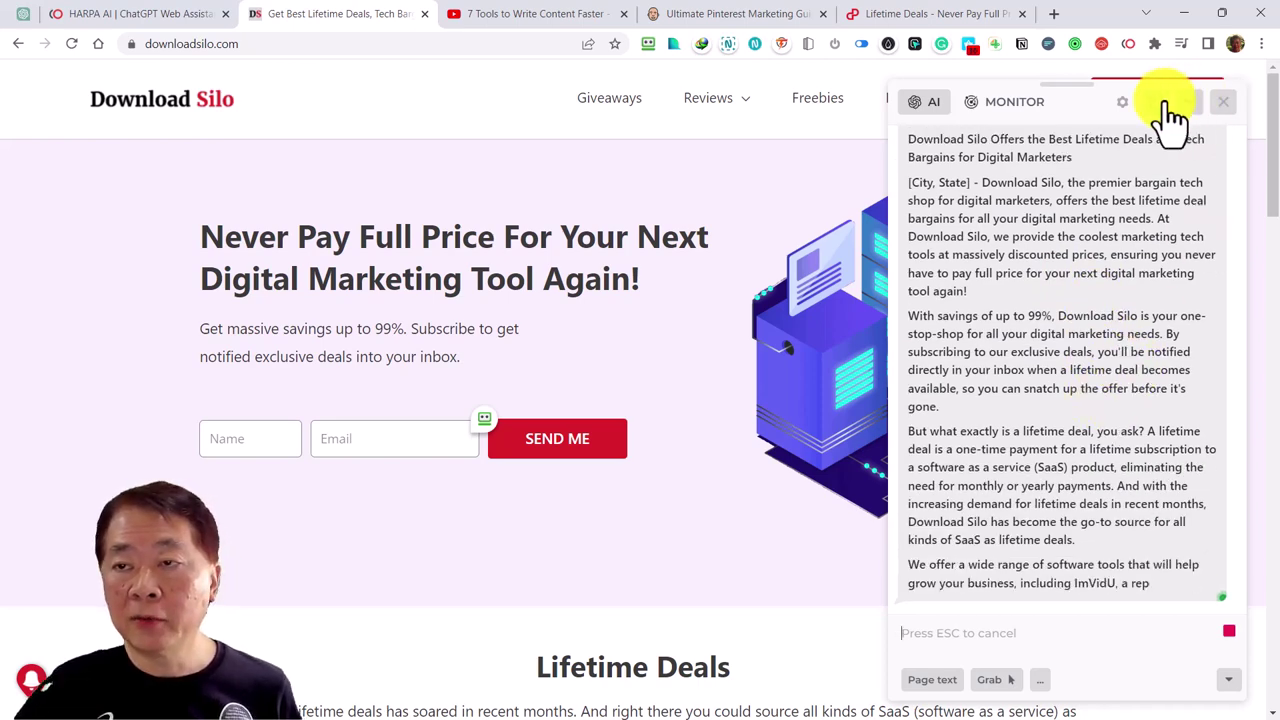
Widen the HARPA assistant window and read through the generated press release.
{"action": "left_click", "coordinate": [1158, 104]}
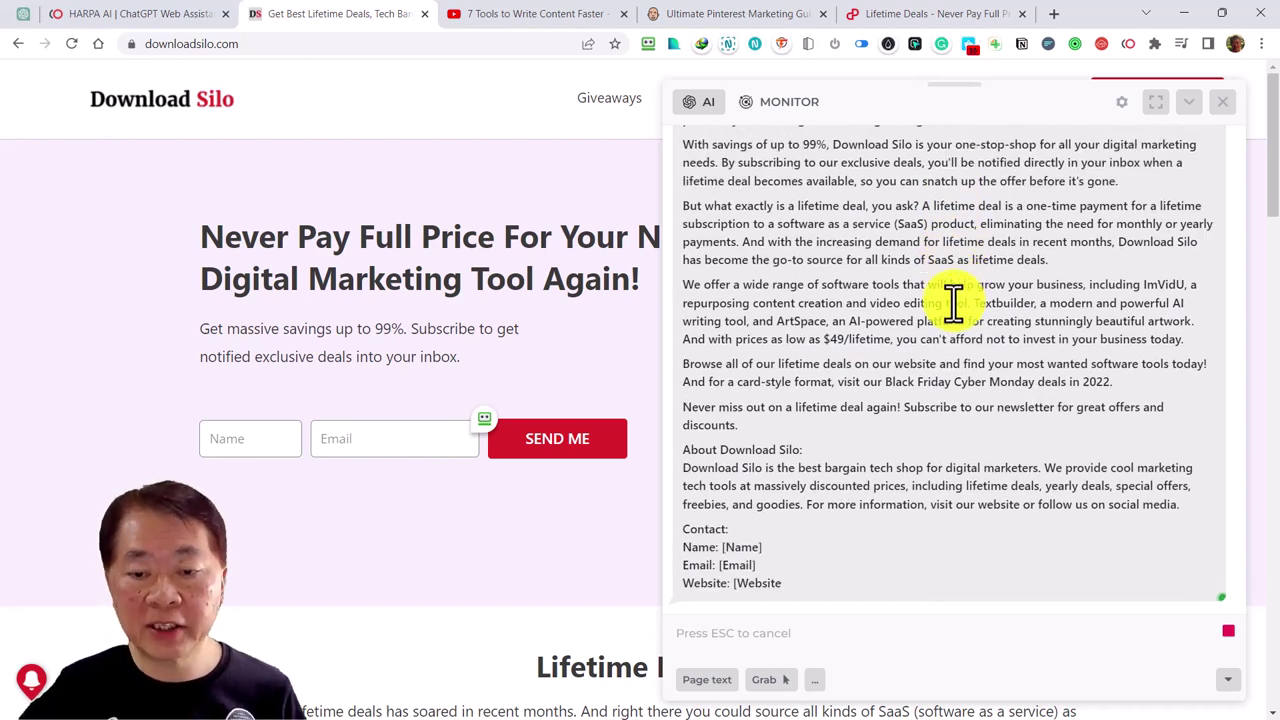
{"action": "scroll", "coordinate": [951, 335], "scroll_direction": "up", "scroll_amount": 3}
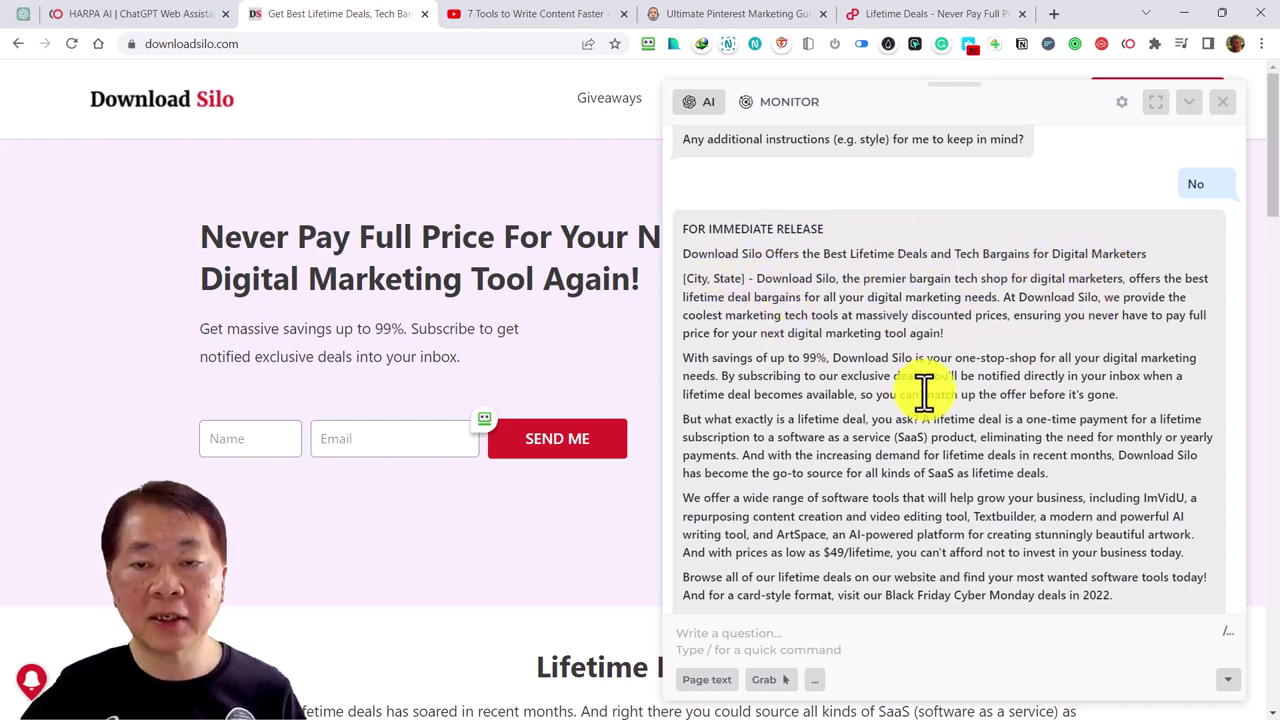
{"action": "scroll", "coordinate": [931, 378], "scroll_direction": "down", "scroll_amount": 1}
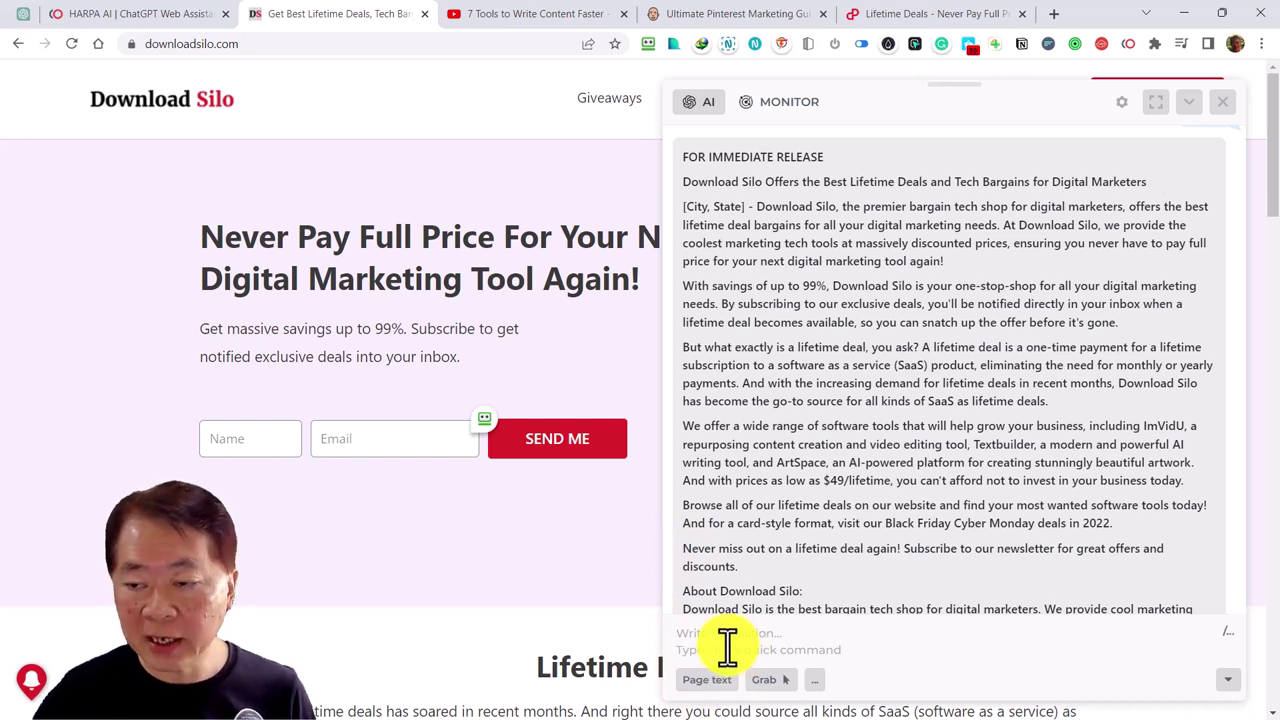
Generate a bulleted key-points report of the Download Silo page with the "Extended summary" command and read through it.
{"action": "left_click", "coordinate": [1236, 640]}
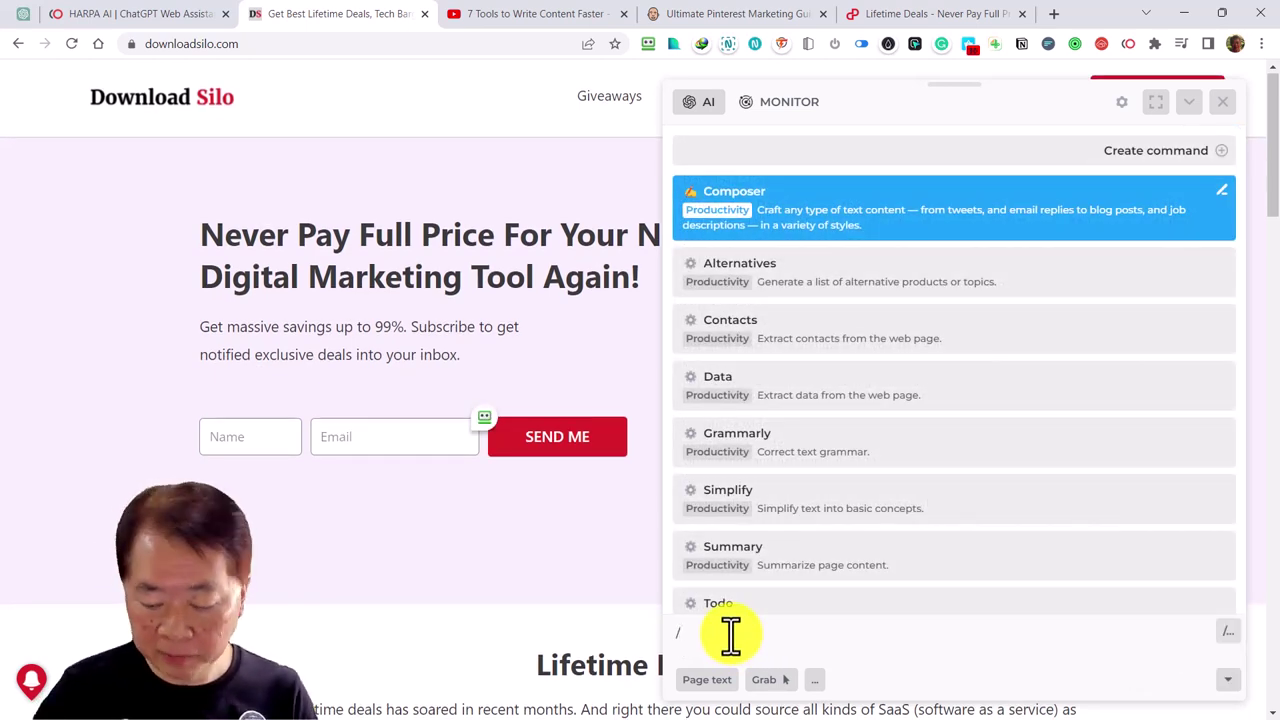
{"action": "key", "text": "BackSpace"}
{"action": "type", "text": "/"}
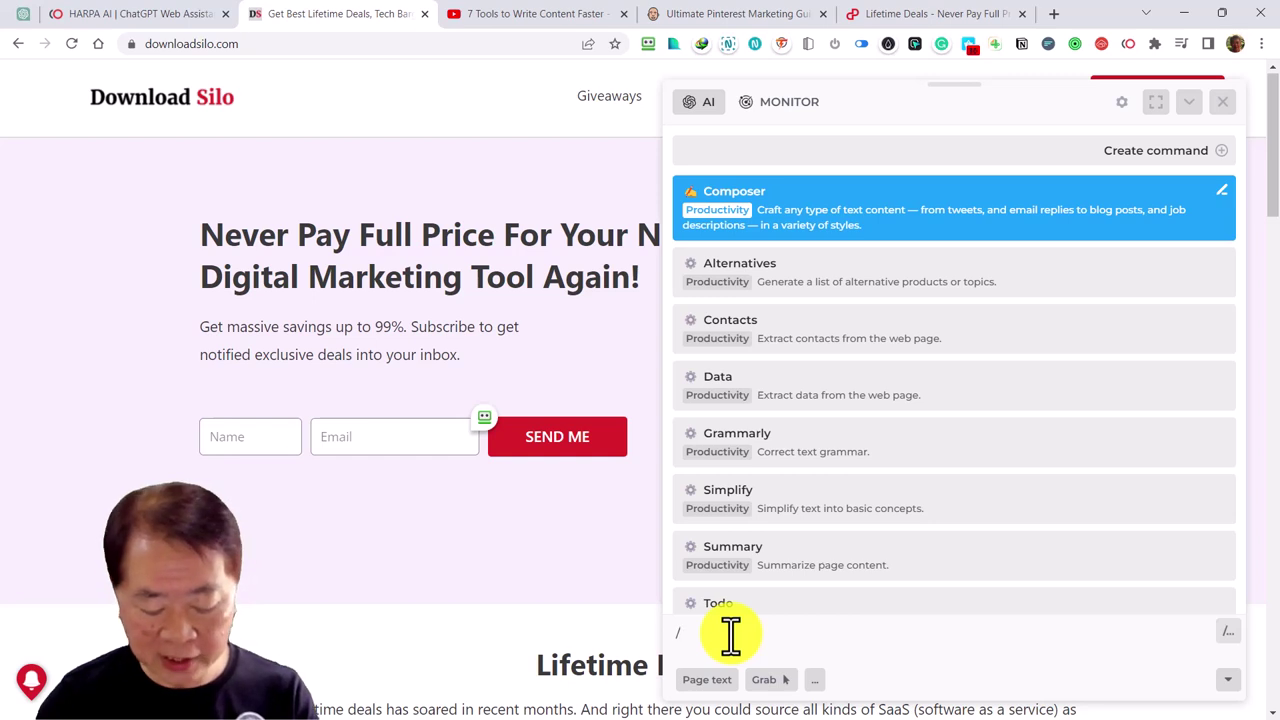
{"action": "type", "text": "summar"}
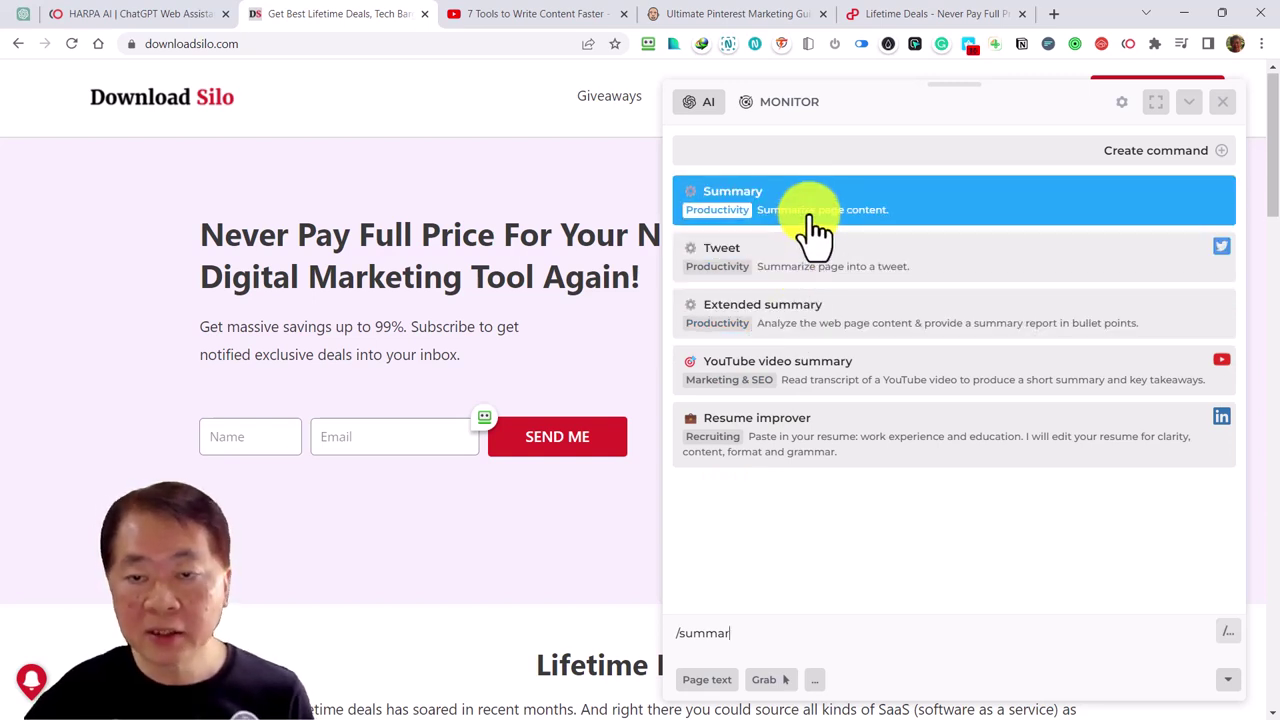
{"action": "left_click", "coordinate": [823, 328]}
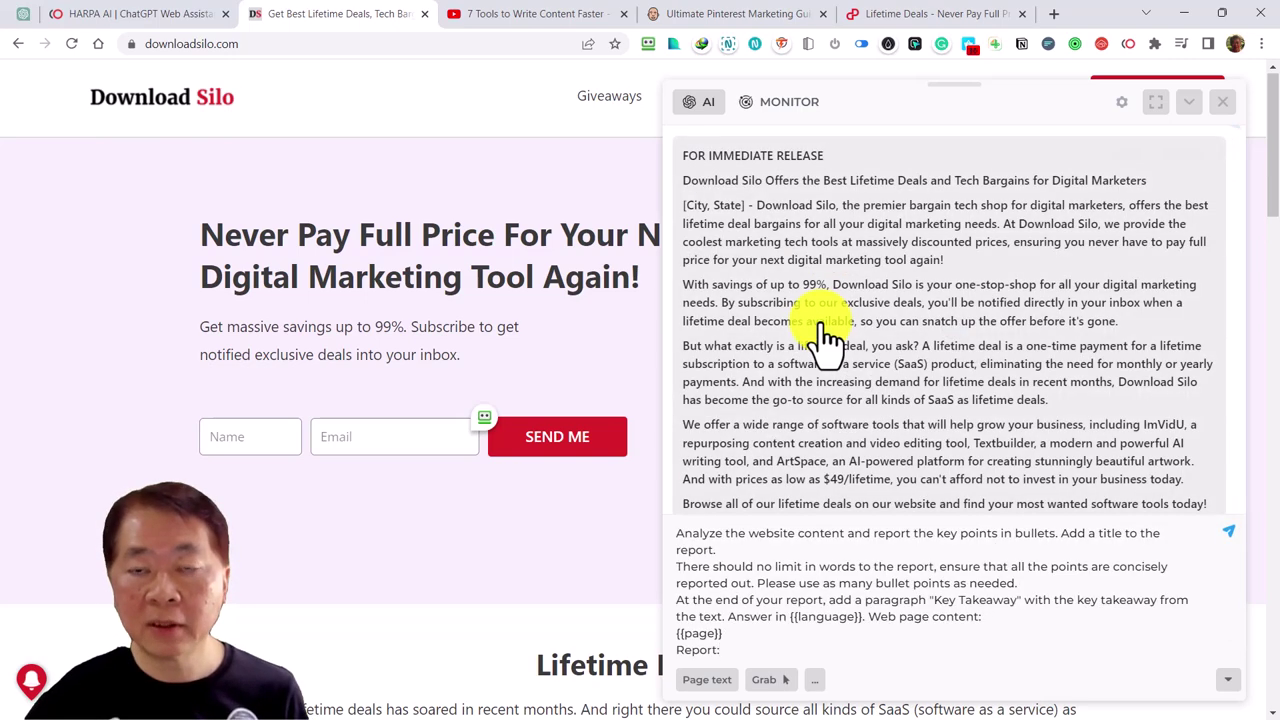
{"action": "scroll", "coordinate": [966, 543], "scroll_direction": "down", "scroll_amount": 2}
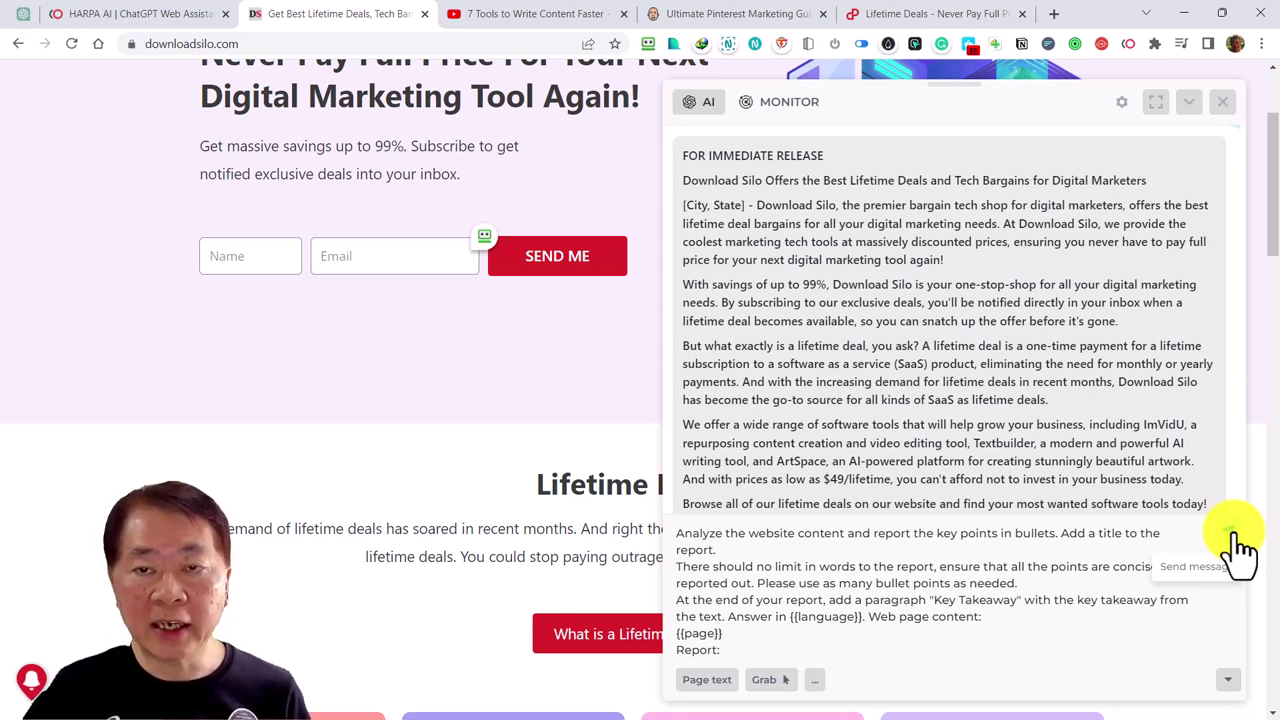
{"action": "left_click", "coordinate": [1236, 540]}
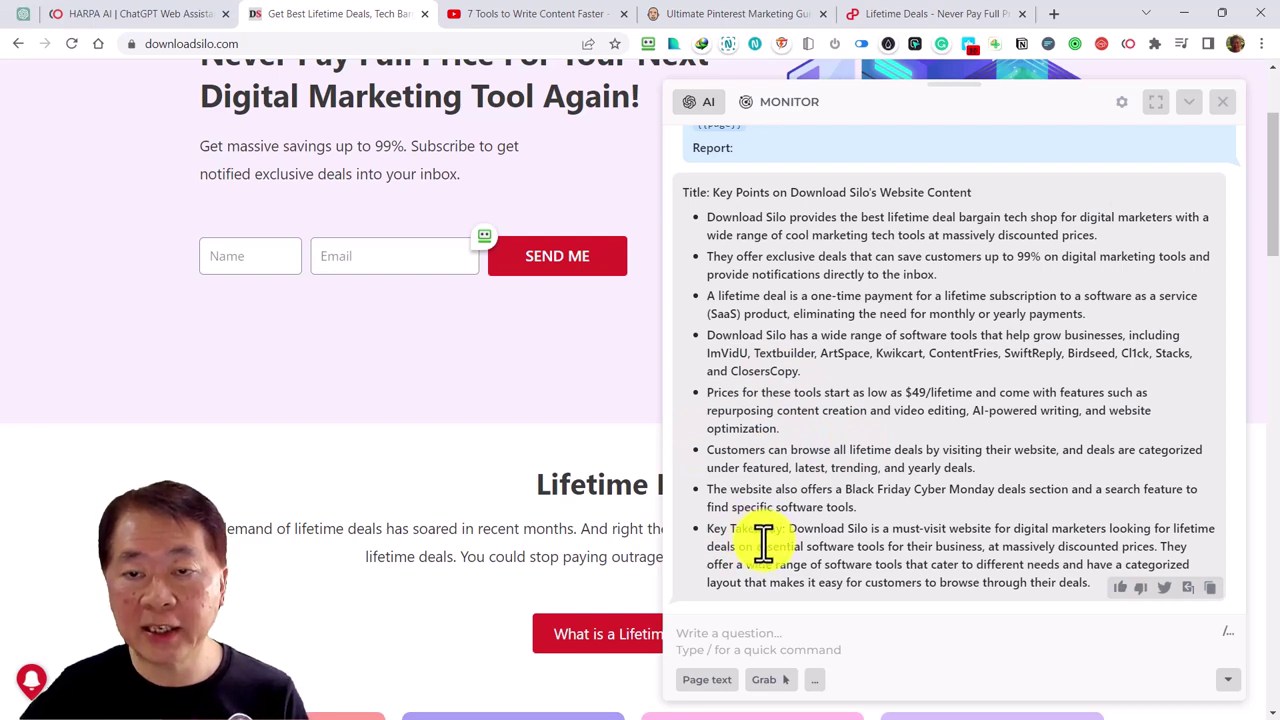
{"action": "scroll", "coordinate": [868, 483], "scroll_direction": "up", "scroll_amount": 3}
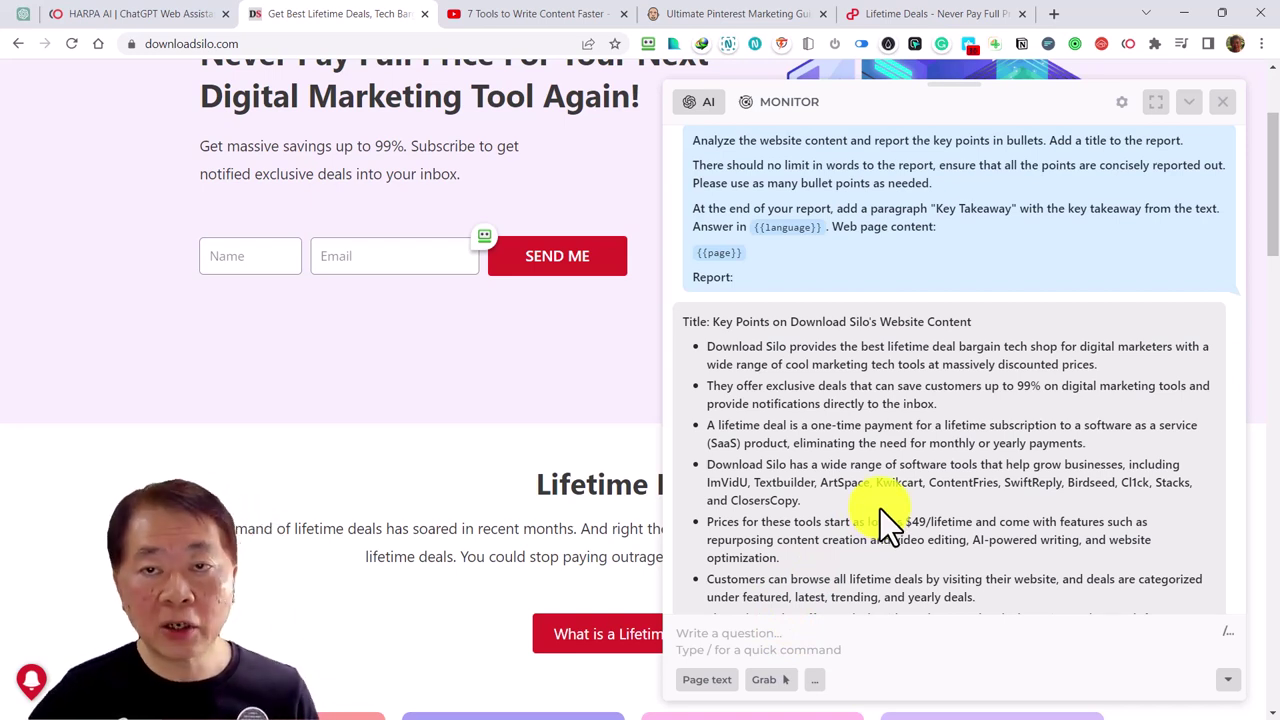
Switch to the "7 Tools to Write Content Faster" YouTube page and summarize the video with the "YouTube video summary" command.
{"action": "left_click", "coordinate": [520, 19]}
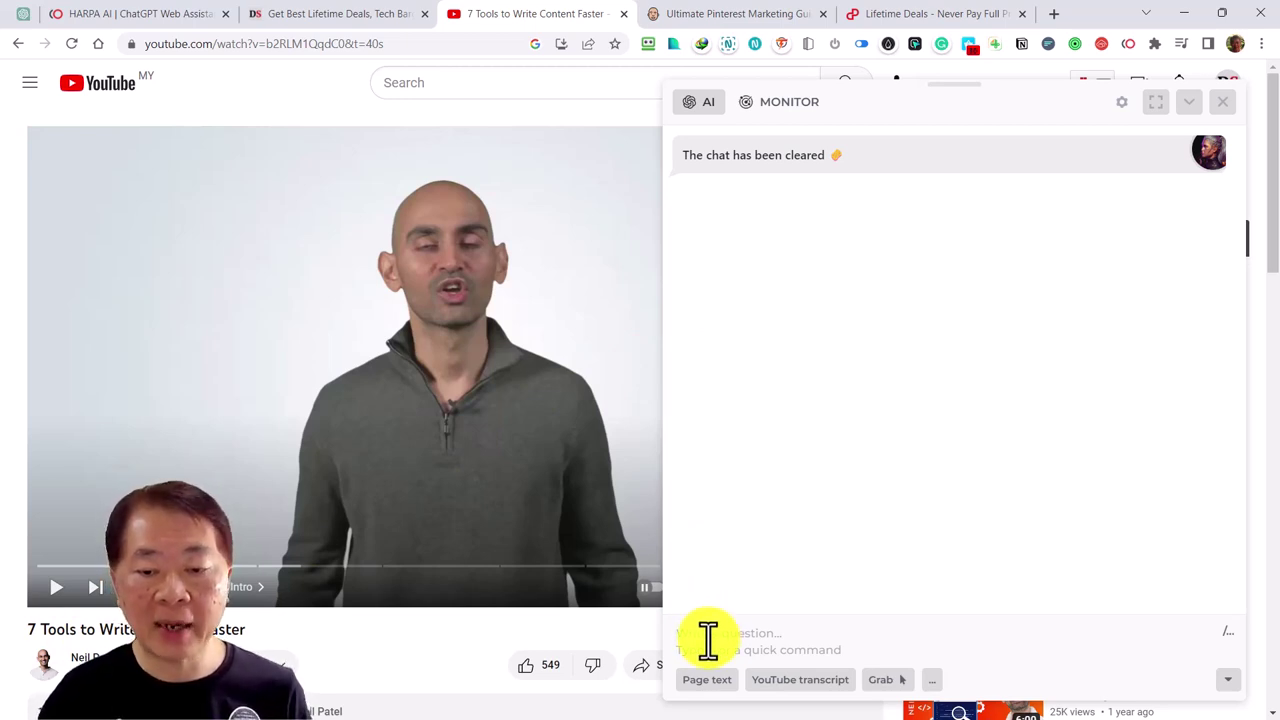
{"action": "type", "text": "/"}
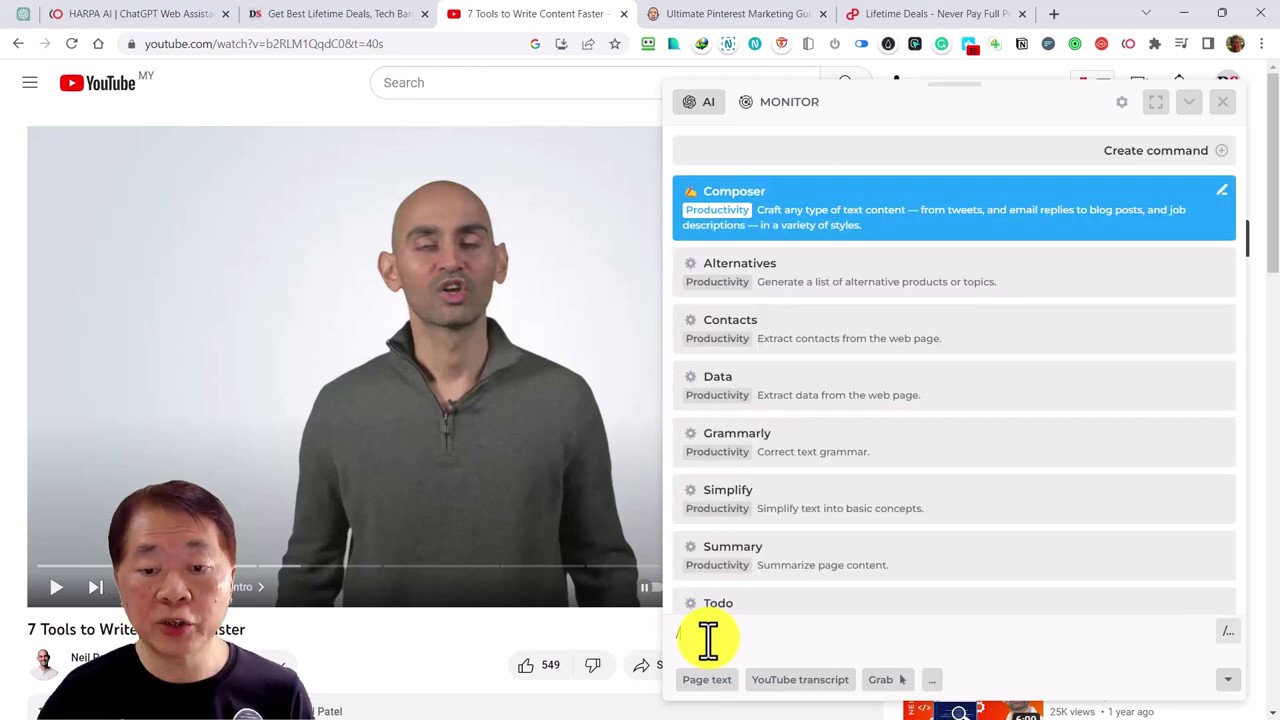
{"action": "type", "text": "you"}
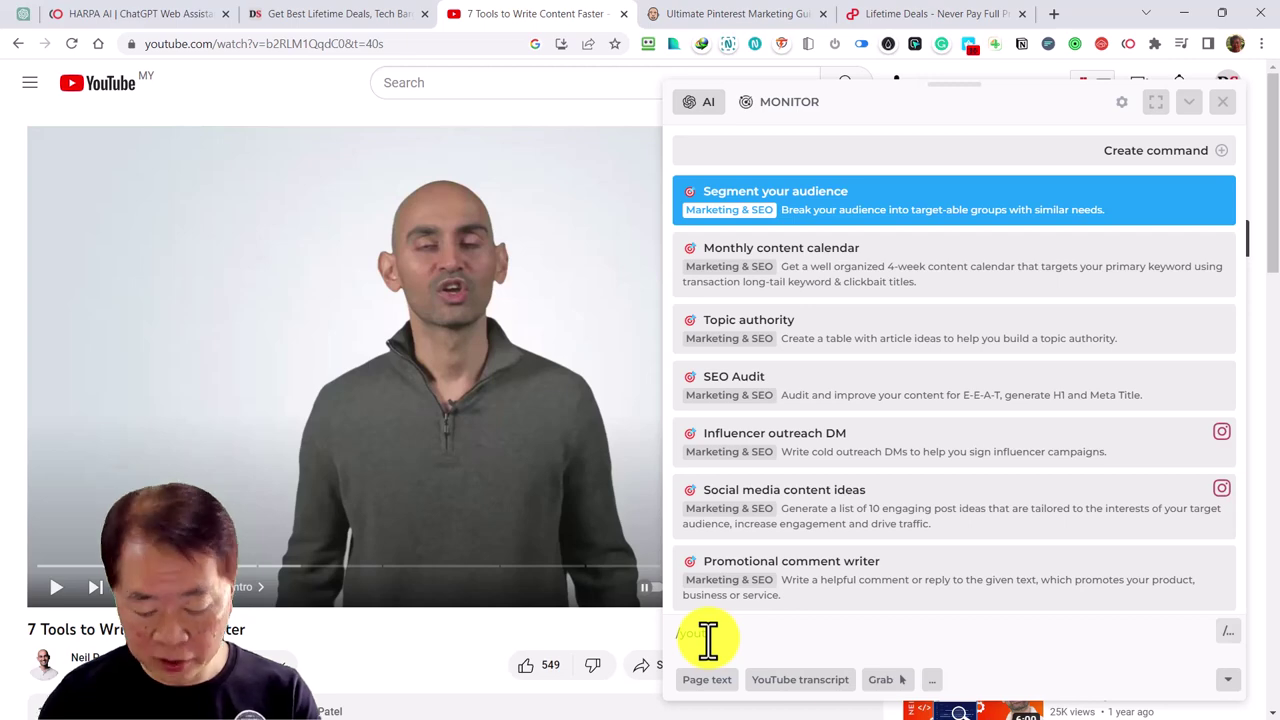
{"action": "type", "text": "tub"}
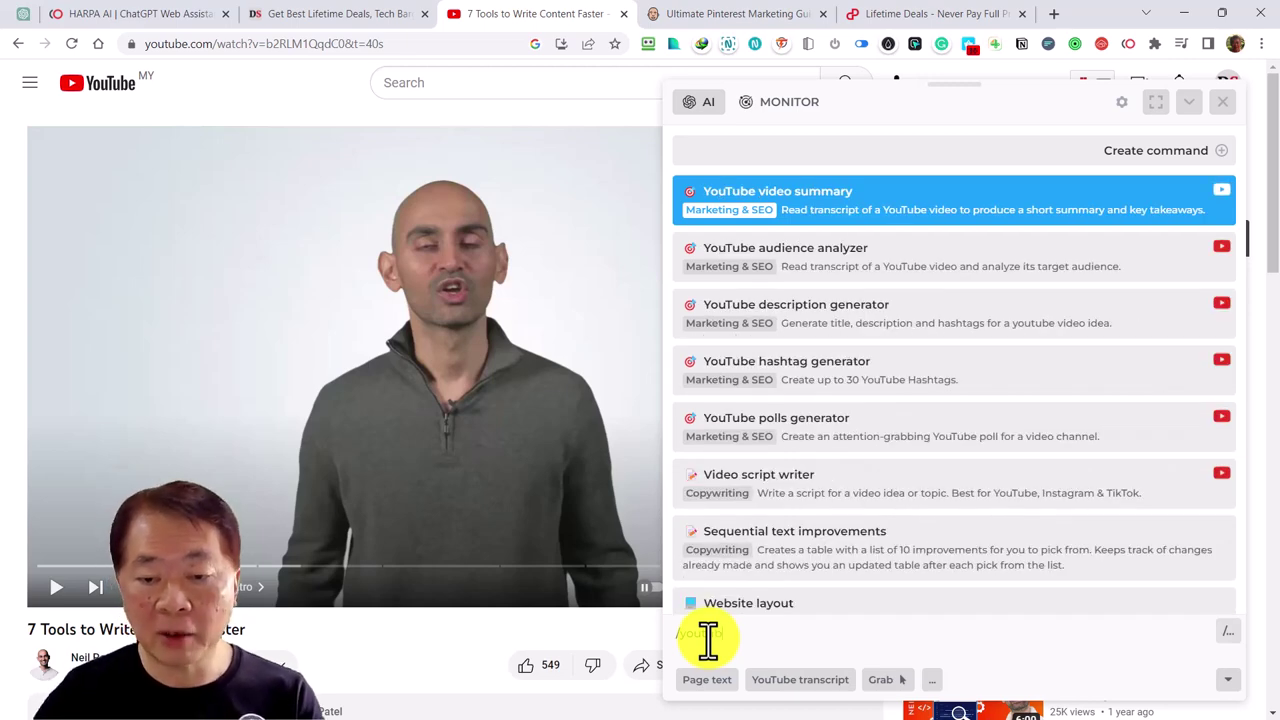
{"action": "type", "text": "e"}
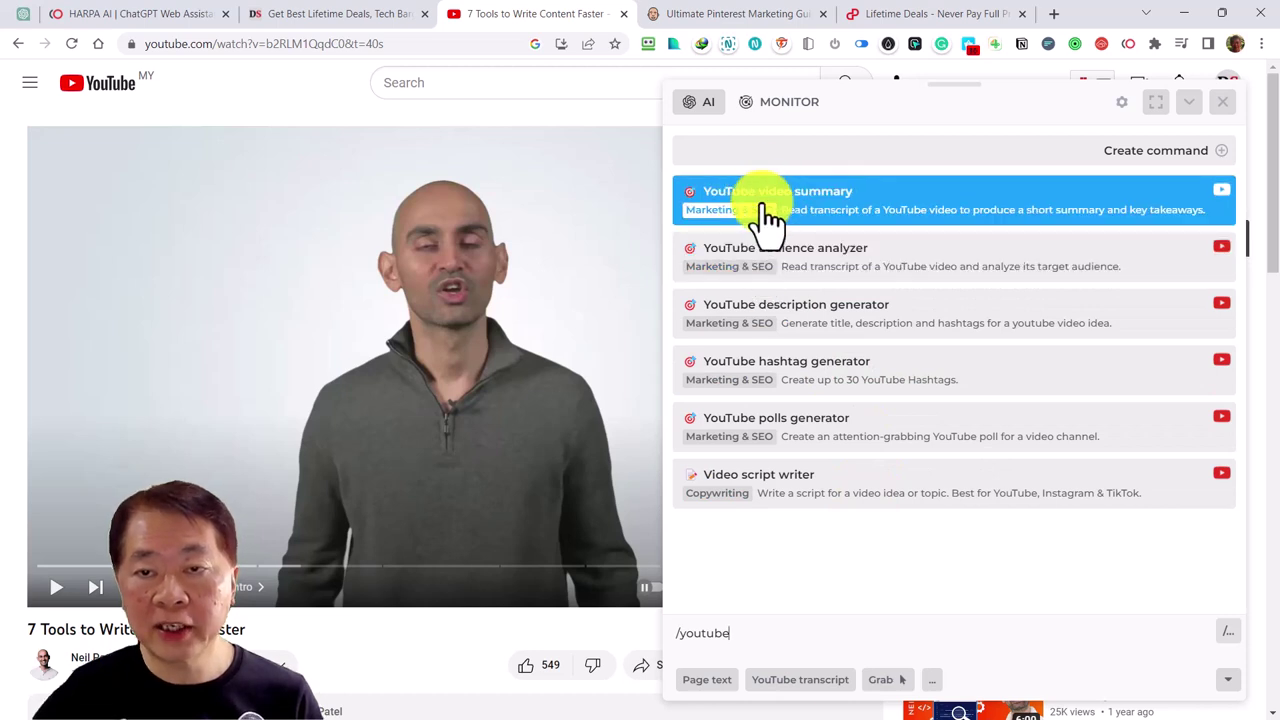
{"action": "left_click", "coordinate": [828, 228]}
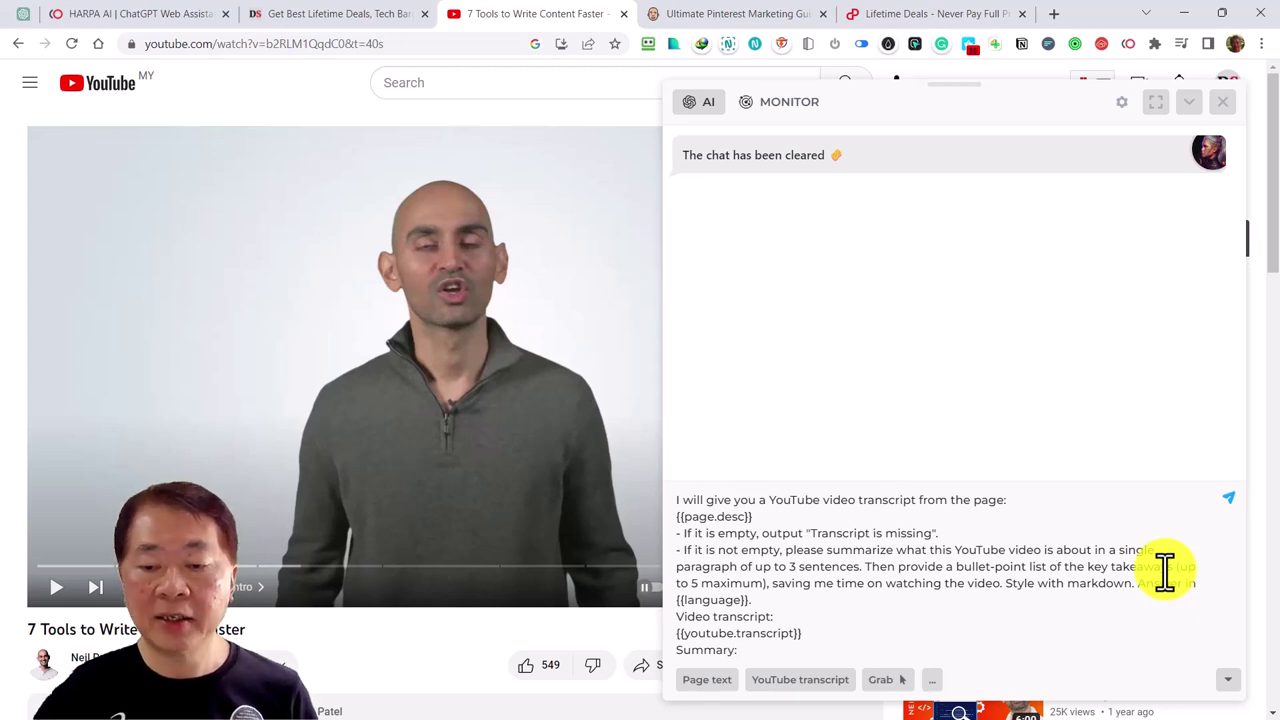
{"action": "left_click", "coordinate": [1231, 497]}
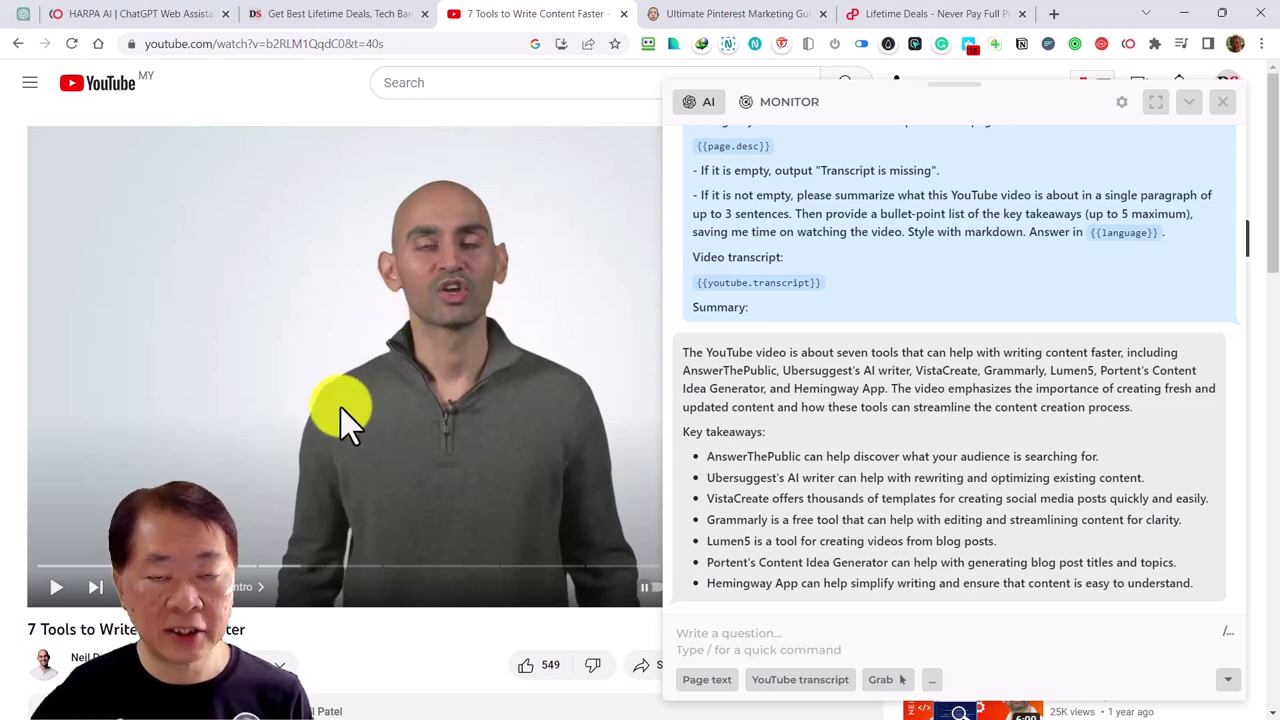
Generate a list of alternatives from the video page with the "Alternatives" command, and expand the video's description to compare it.
{"action": "scroll", "coordinate": [344, 418], "scroll_direction": "down", "scroll_amount": 2}
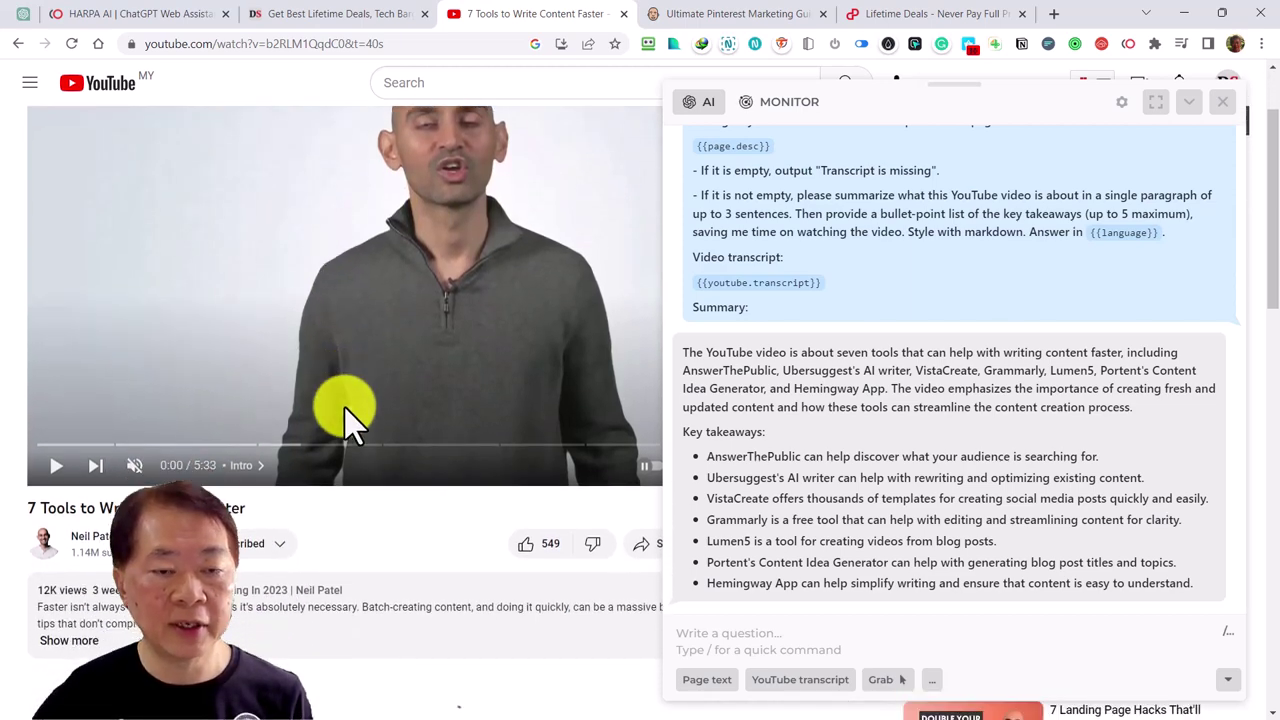
{"action": "scroll", "coordinate": [344, 418], "scroll_direction": "down", "scroll_amount": 2}
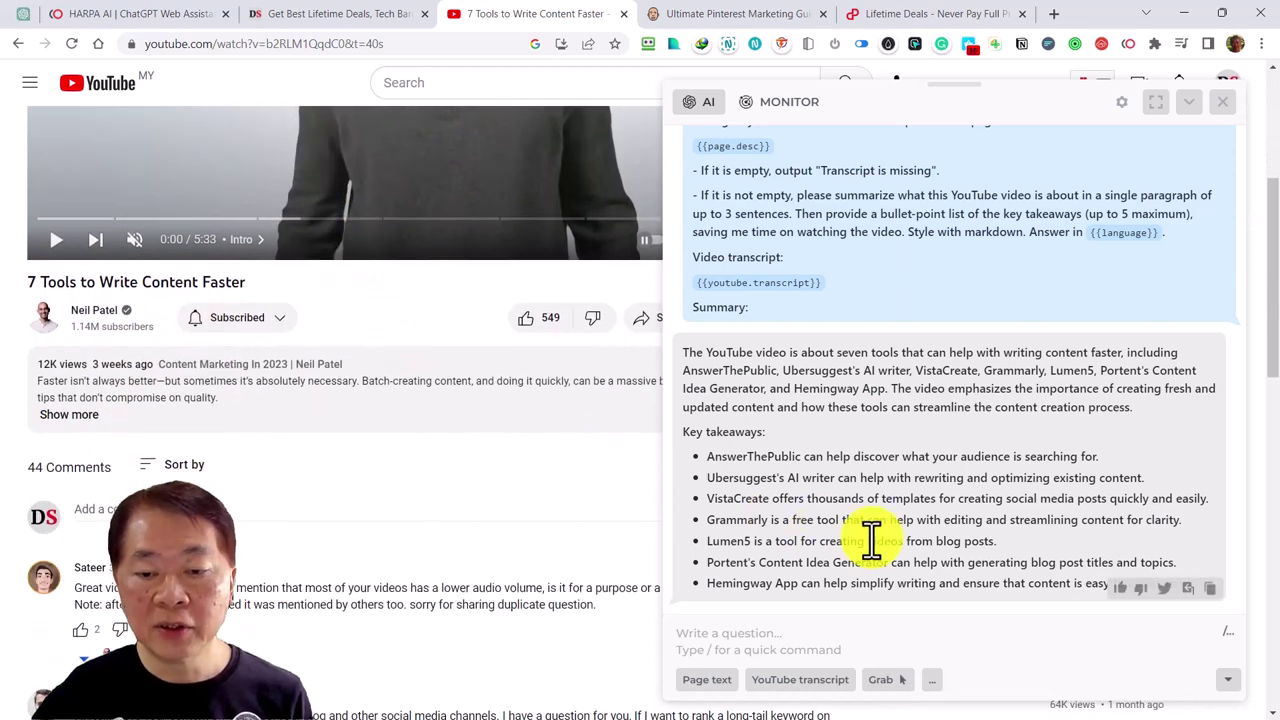
{"action": "left_click", "coordinate": [810, 630]}
{"action": "type", "text": "/"}
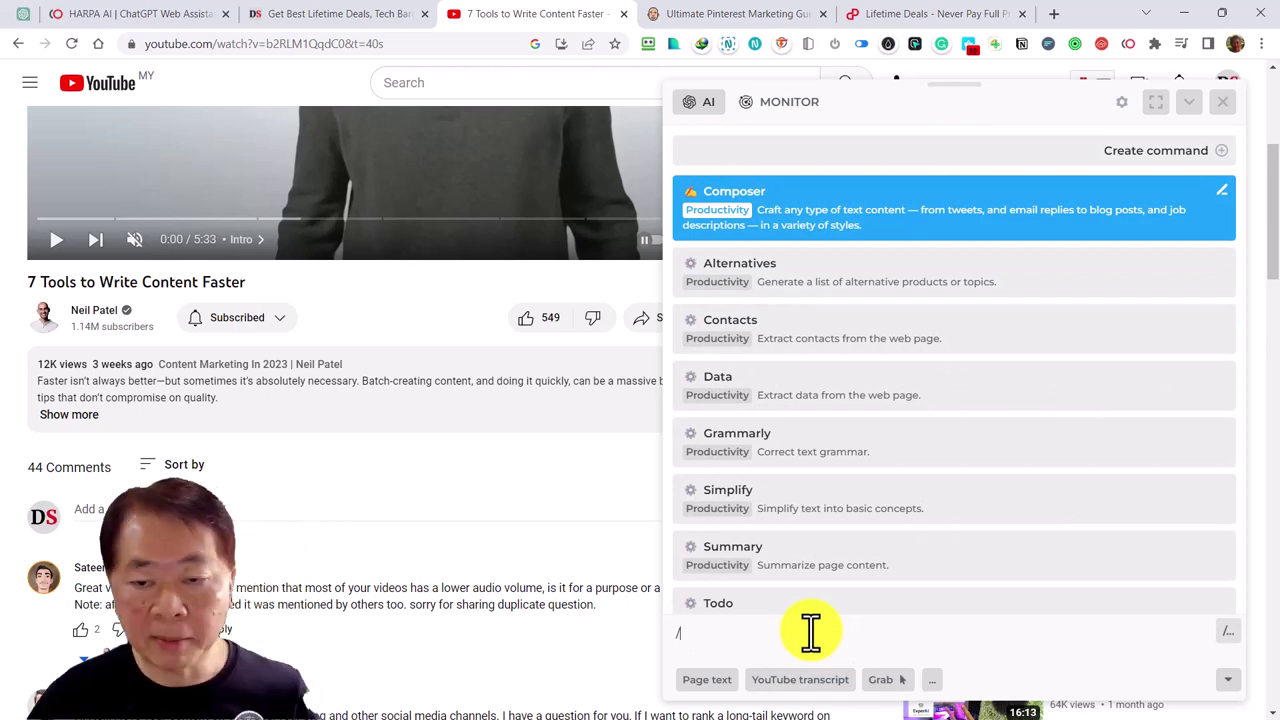
{"action": "type", "text": "alt"}
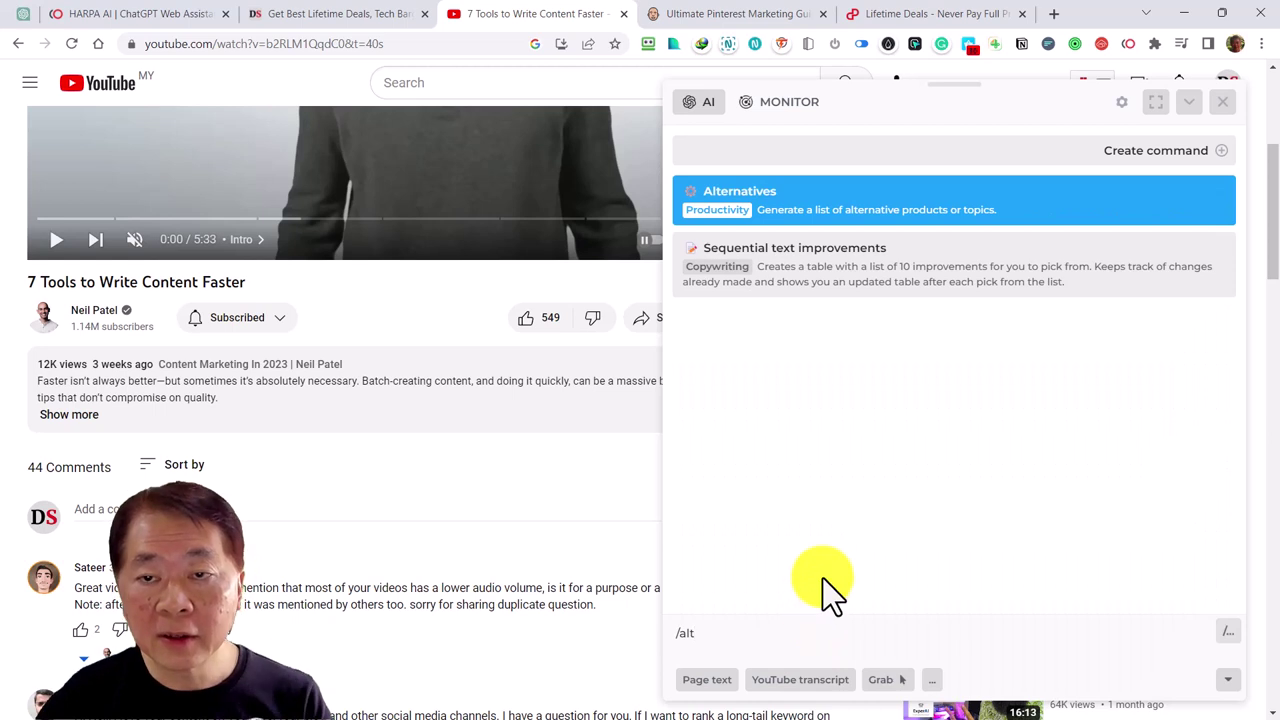
{"action": "left_click", "coordinate": [862, 225]}
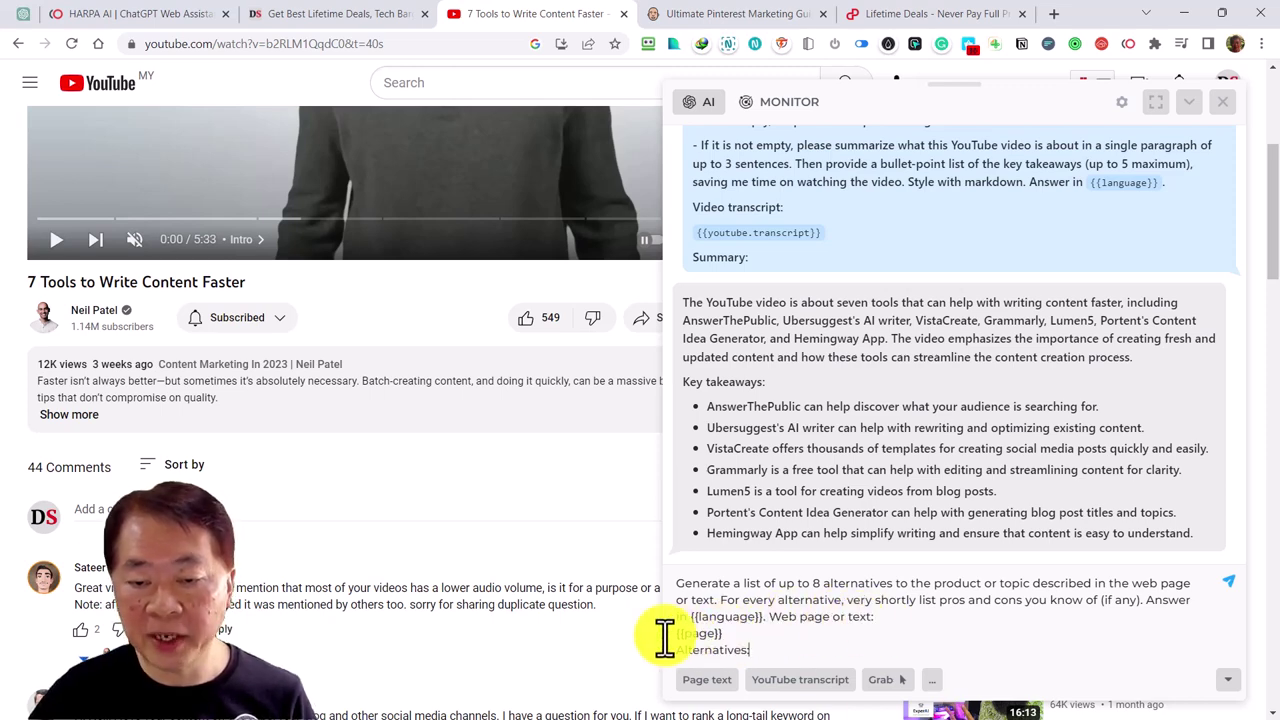
{"action": "left_click", "coordinate": [1232, 585]}
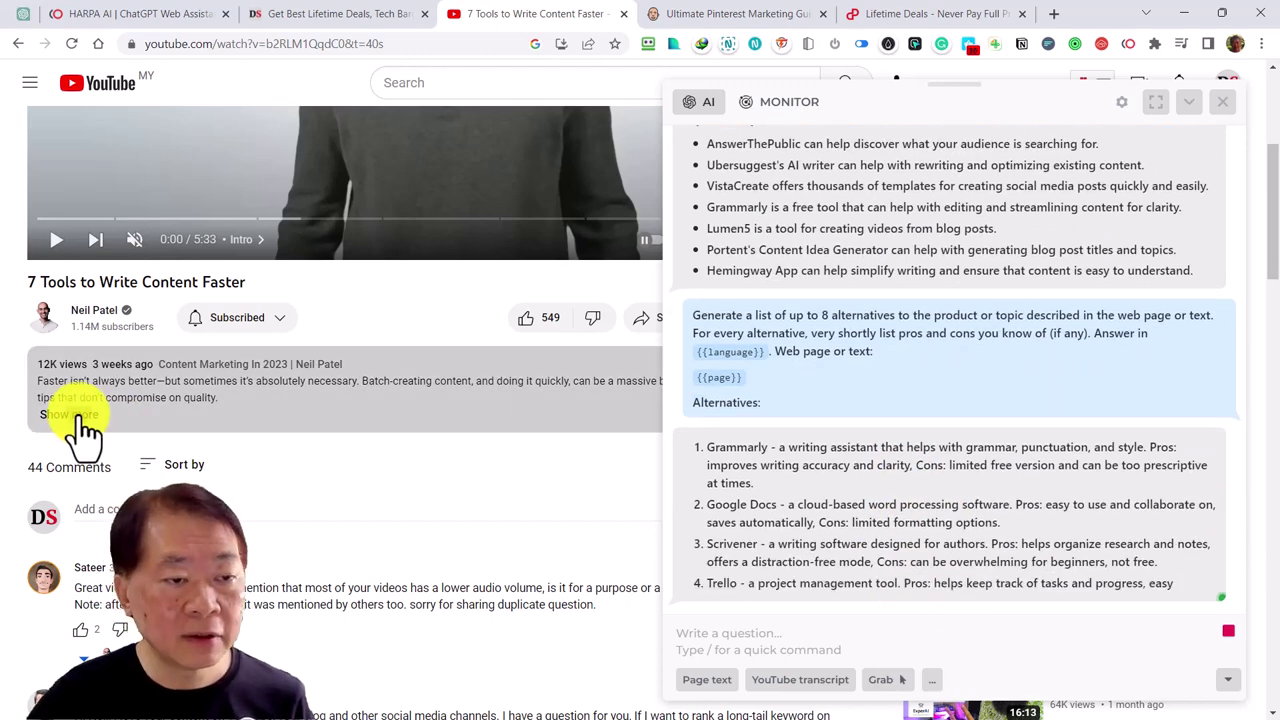
{"action": "left_click", "coordinate": [78, 420]}
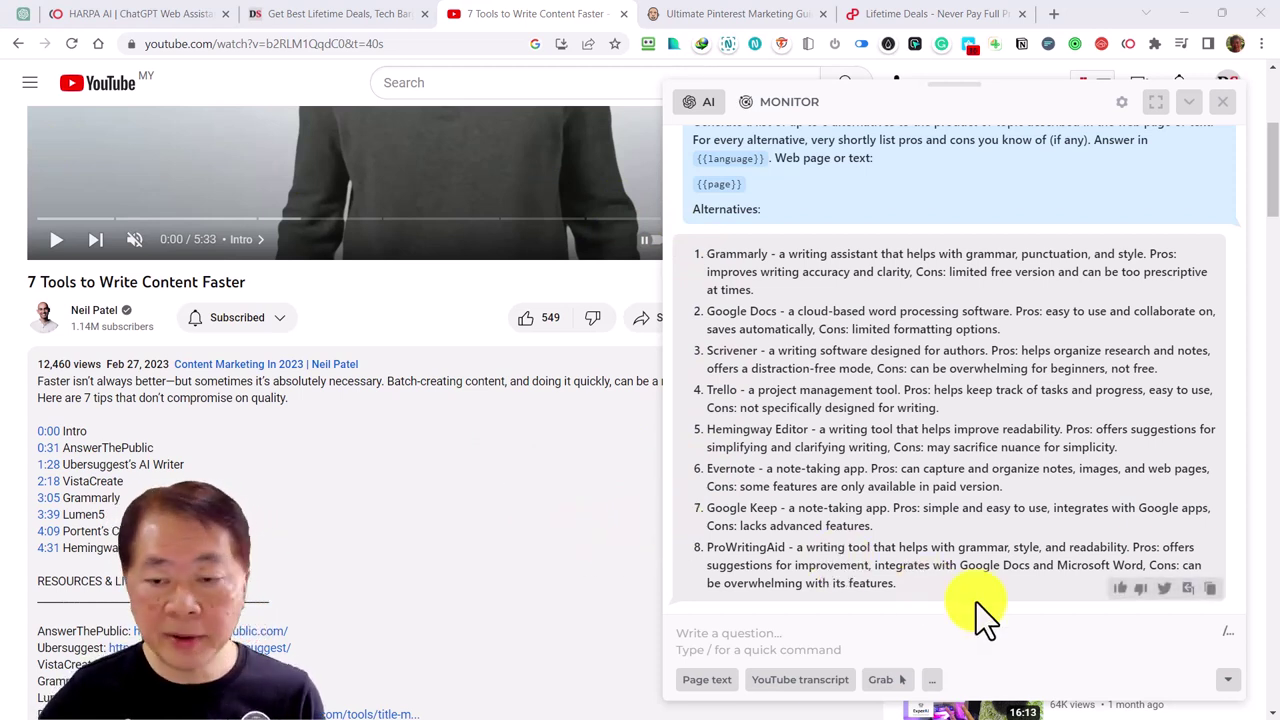
{"action": "scroll", "coordinate": [886, 480], "scroll_direction": "up", "scroll_amount": 5}
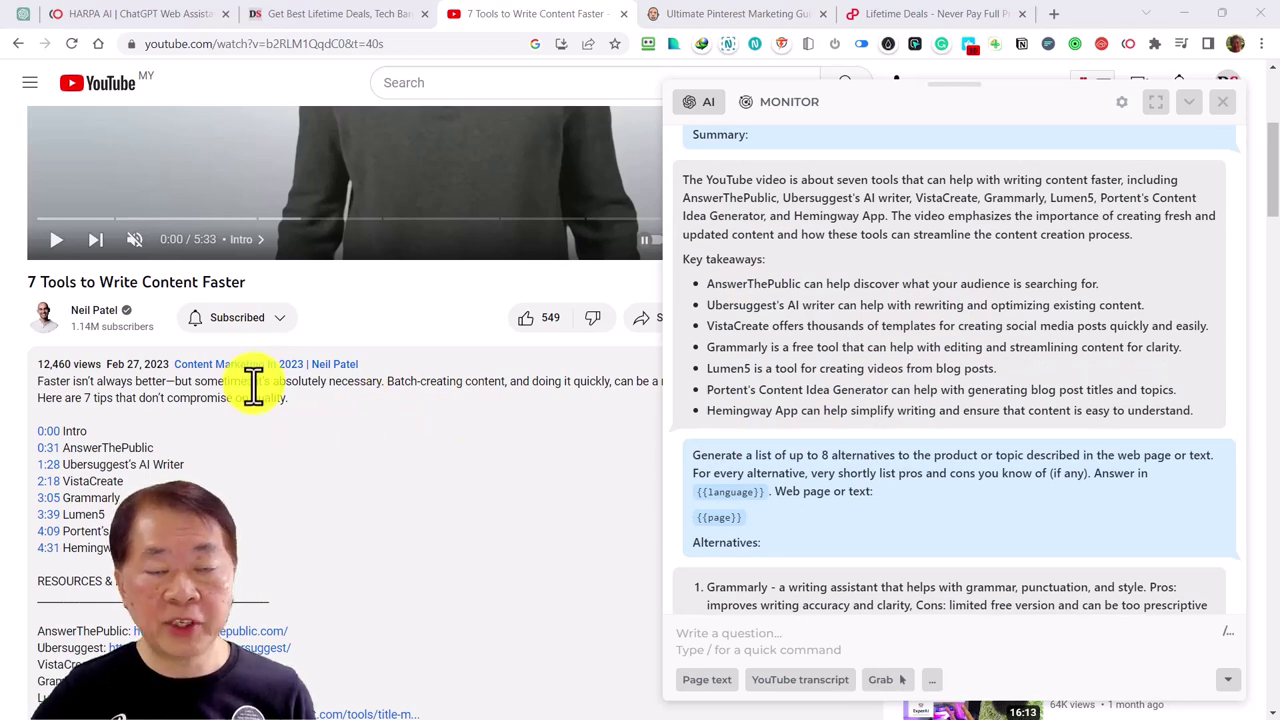
Find the YouTube commands by searching for "youtube" and start the "YouTube description generator".
{"action": "left_click", "coordinate": [710, 645]}
{"action": "type", "text": "/yu"}
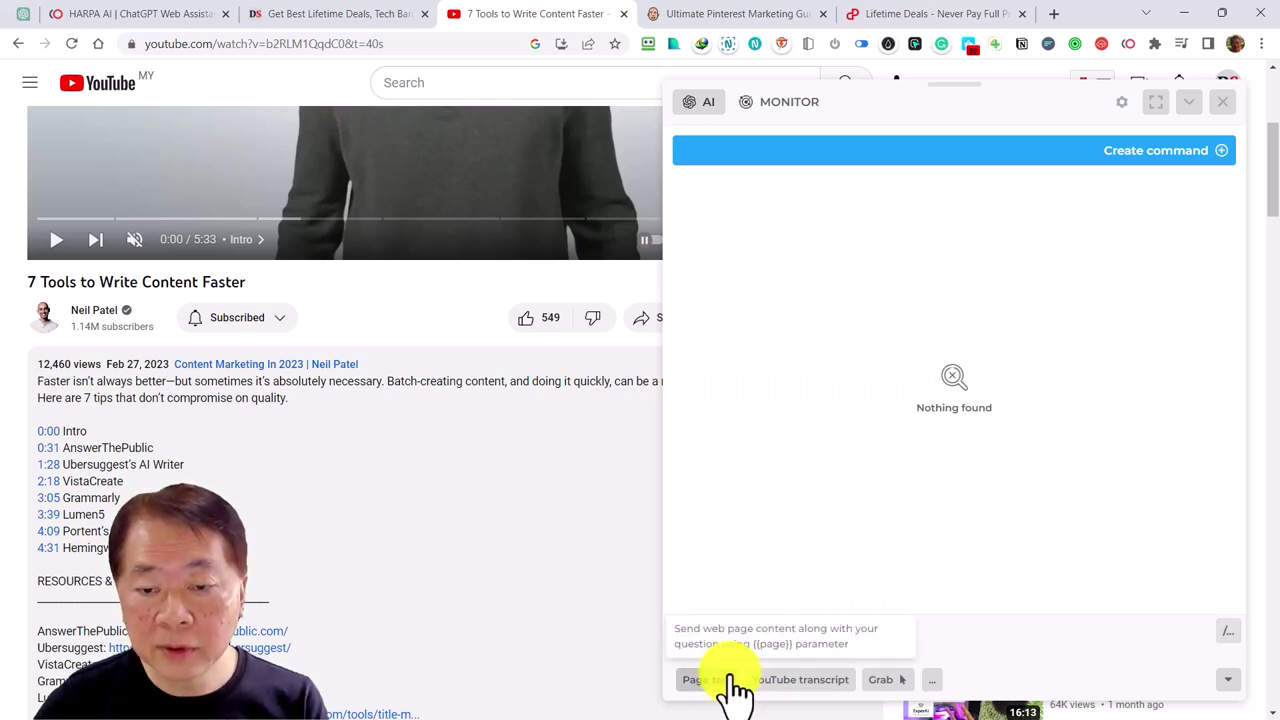
{"action": "key", "text": "BackSpace"}
{"action": "key", "text": "BackSpace"}
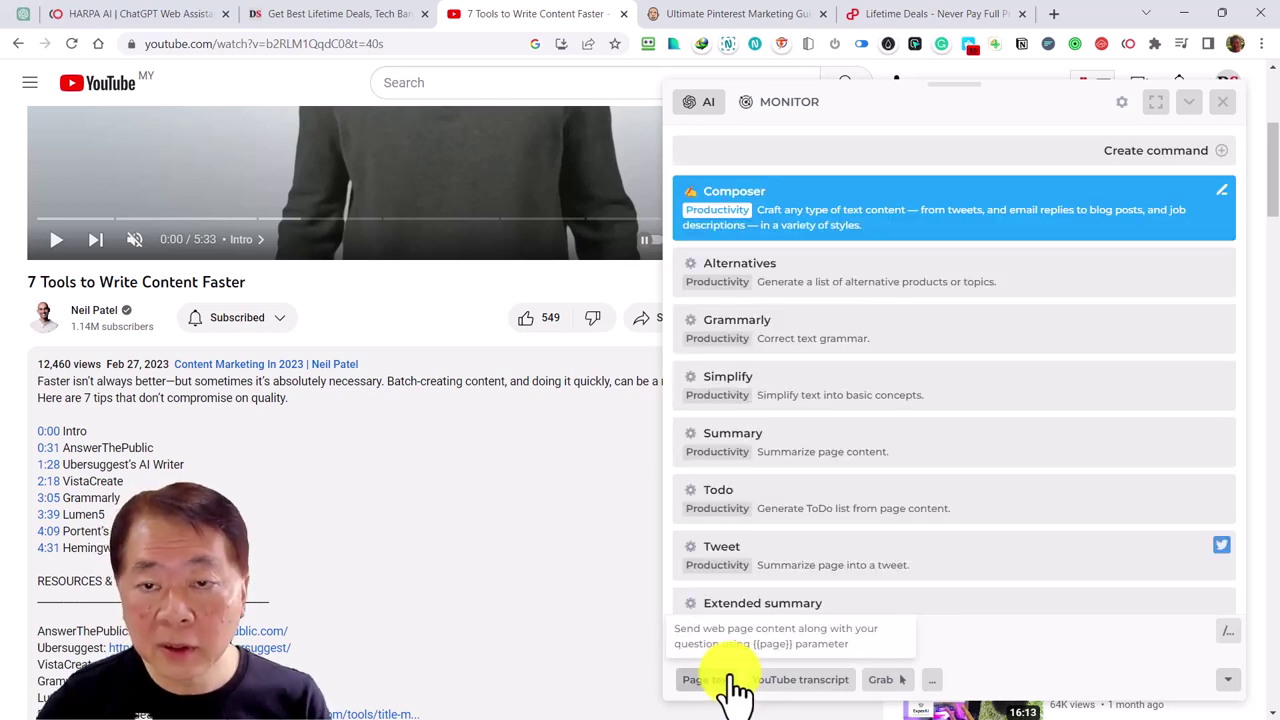
{"action": "type", "text": "y"}
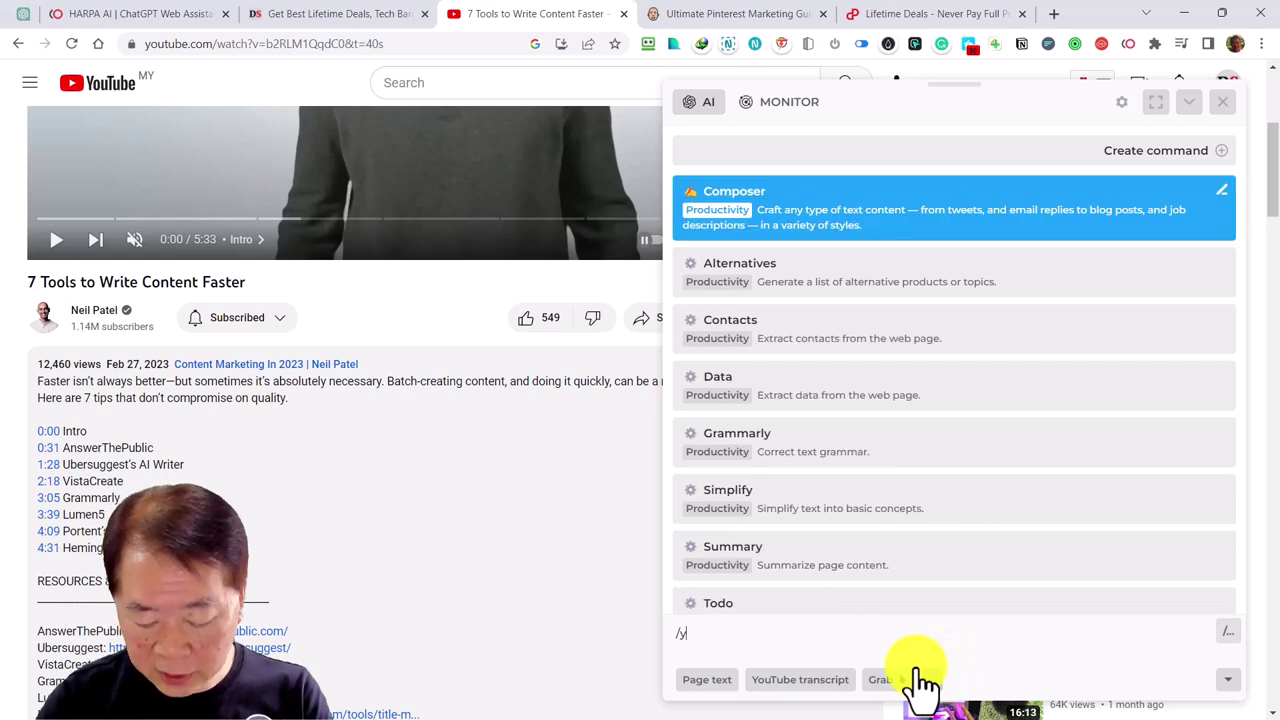
{"action": "type", "text": "u"}
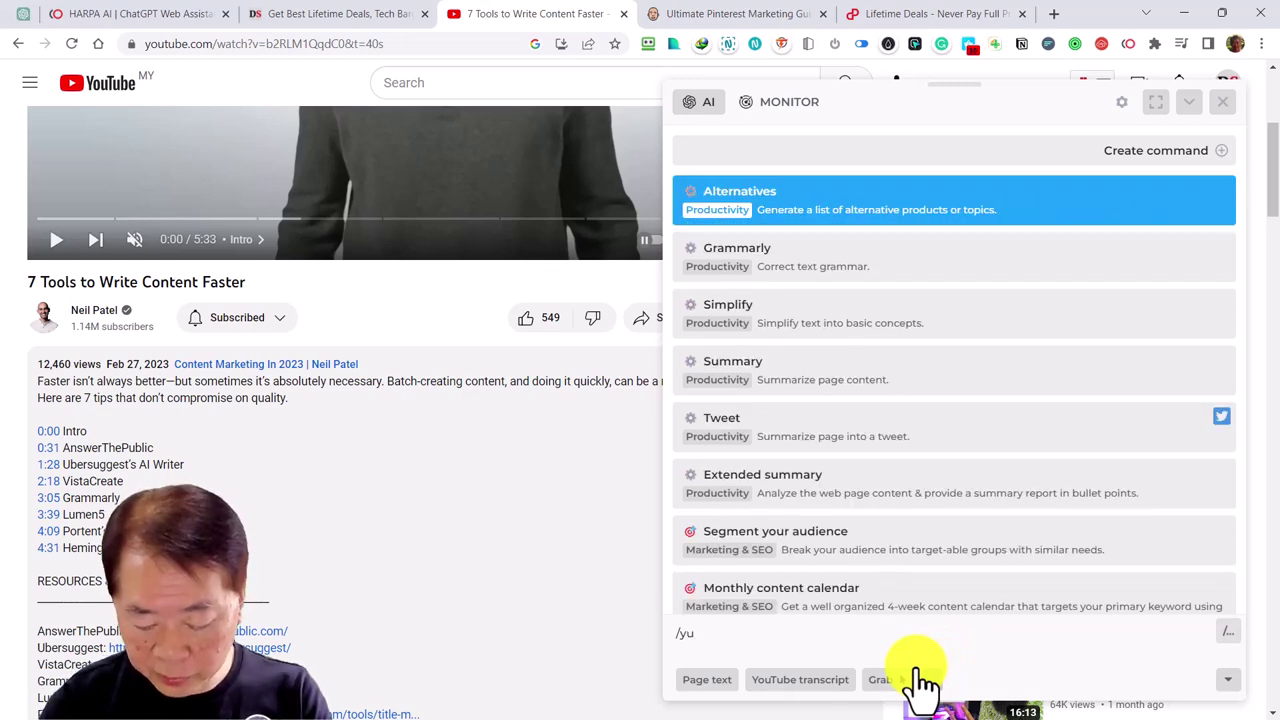
{"action": "key", "text": "BackSpace"}
{"action": "type", "text": "outube"}
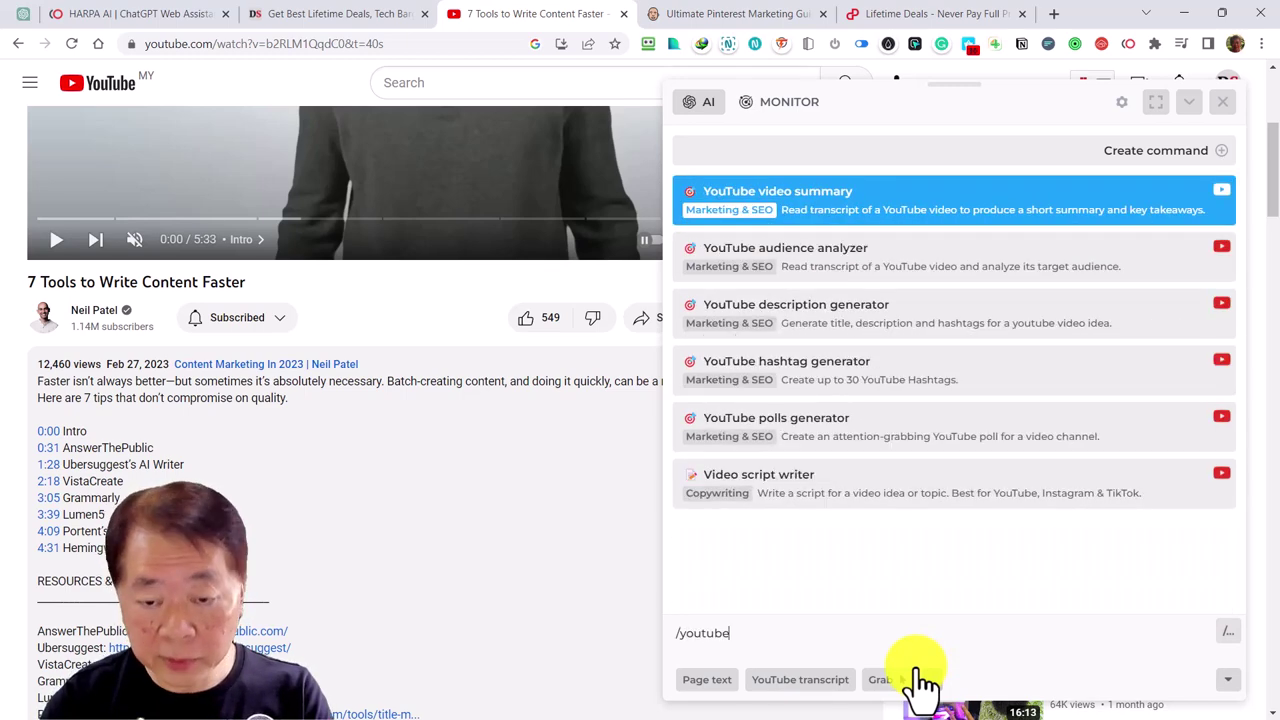
{"action": "left_click", "coordinate": [850, 335]}
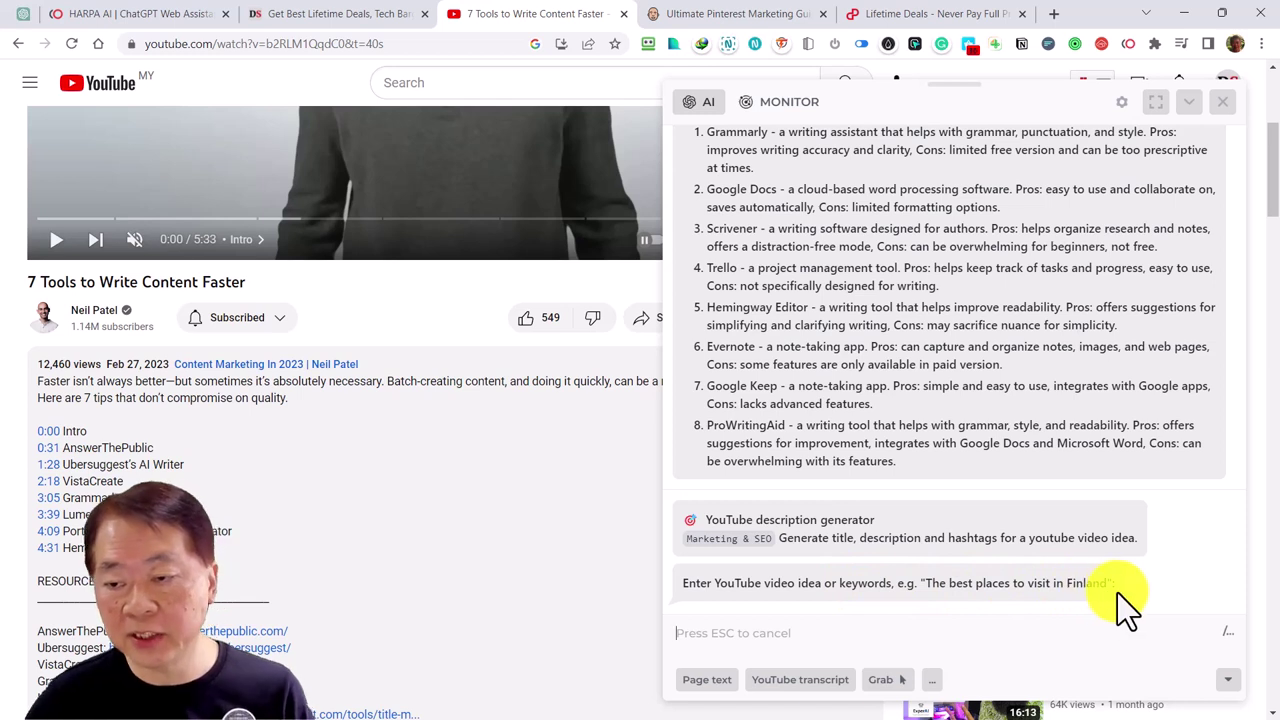
Answer the video idea question with the page URL parameter {{page.url}} and generate the title, description and hashtags.
{"action": "left_click", "coordinate": [897, 684]}
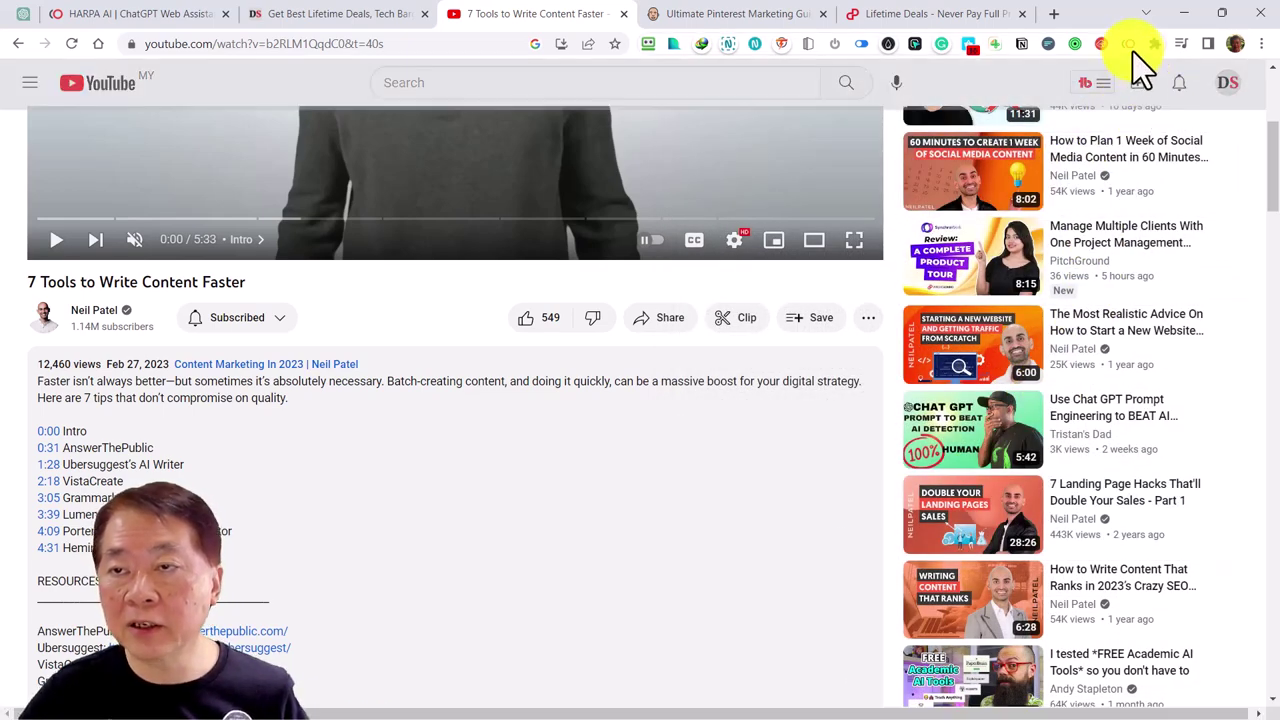
{"action": "left_click", "coordinate": [1132, 49]}
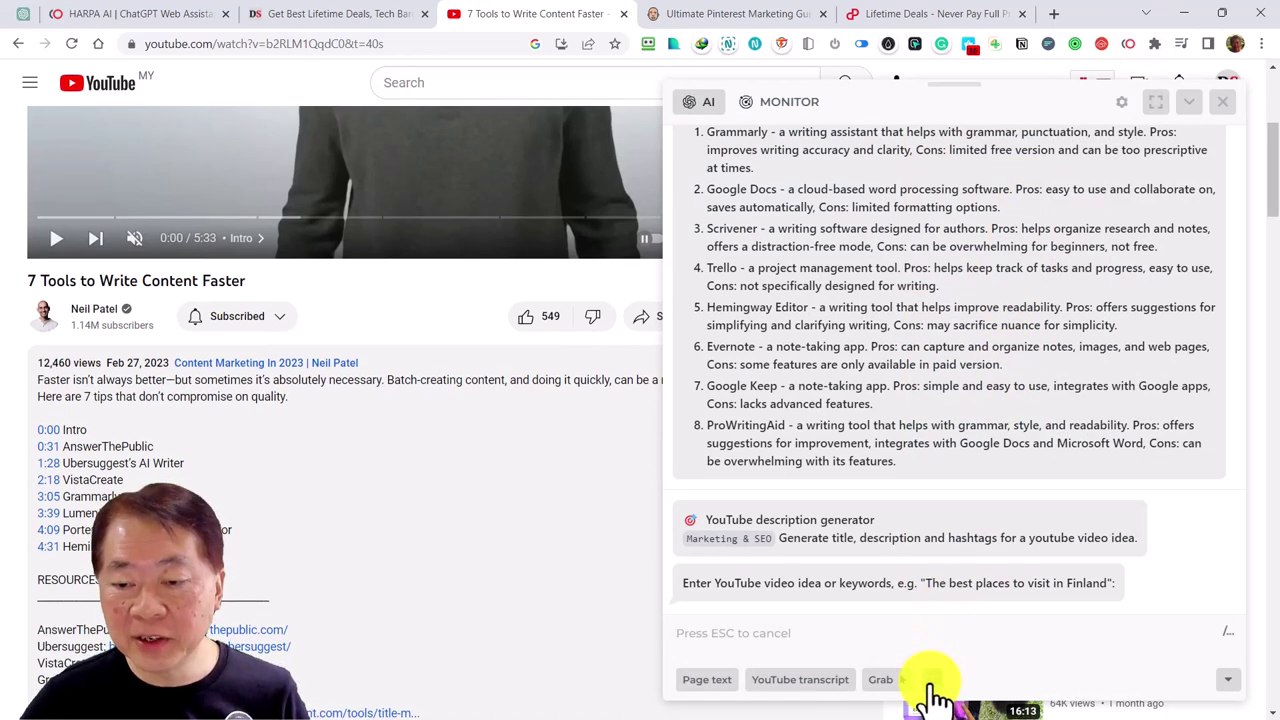
{"action": "mouse_move", "coordinate": [938, 683]}
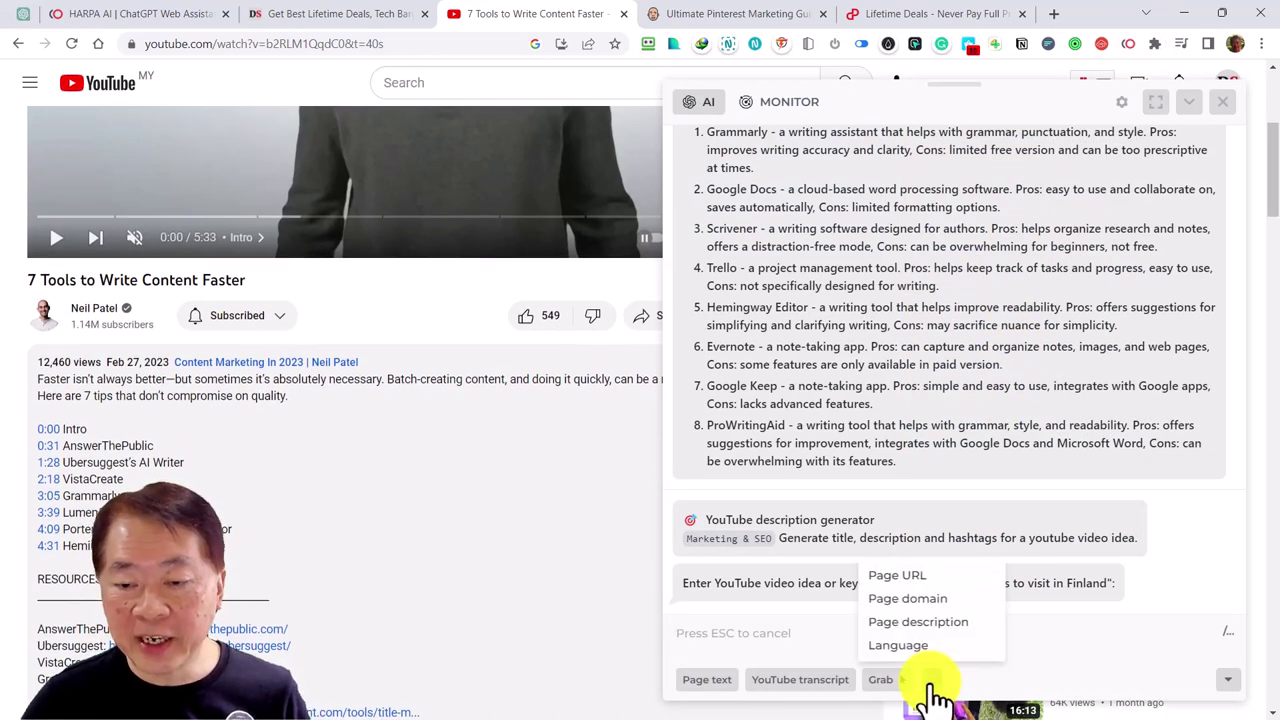
{"action": "left_click", "coordinate": [912, 580]}
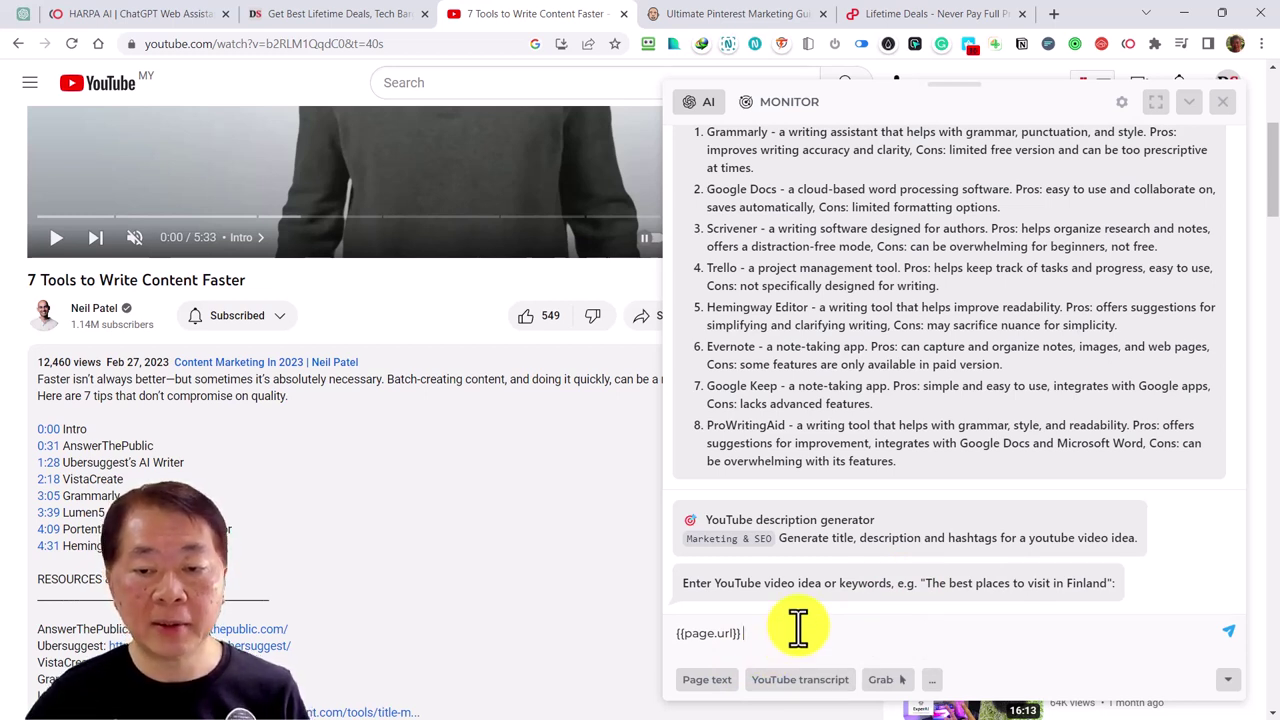
{"action": "left_click", "coordinate": [1228, 636]}
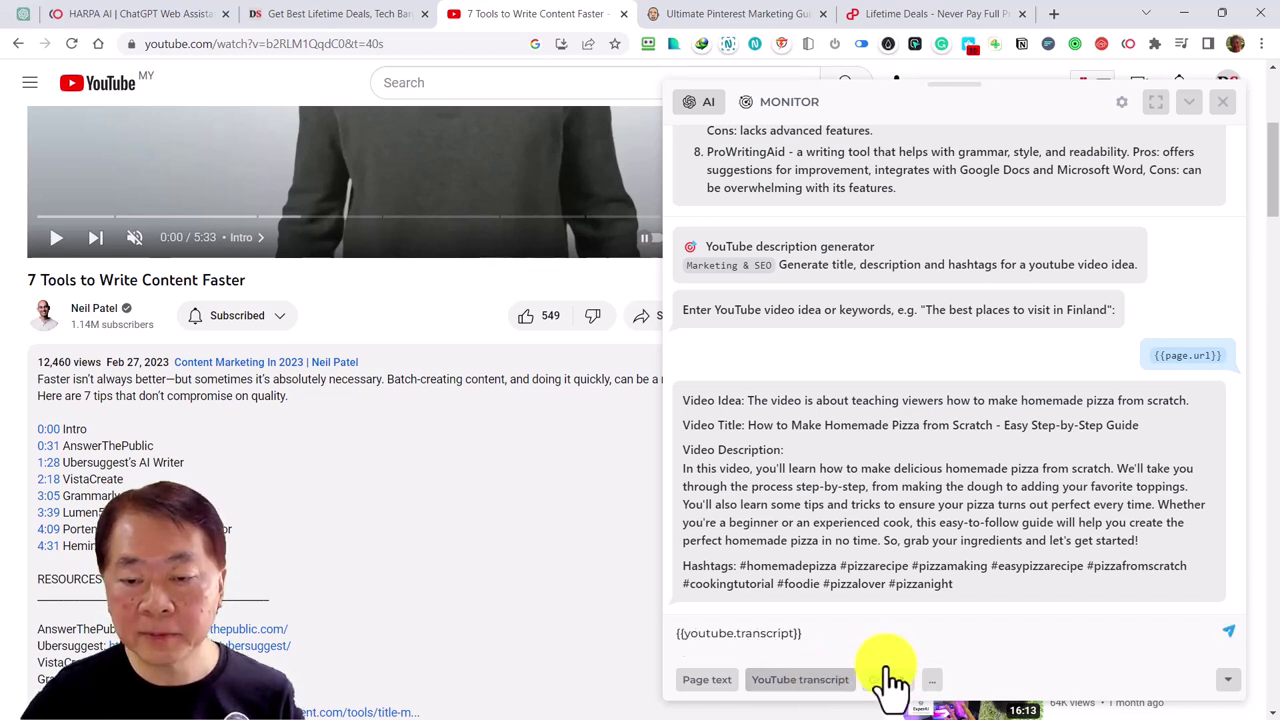
Send the {{youtube.transcript}} parameter to generate a title, description and hashtags from the video's transcript, and review the result.
{"action": "left_click", "coordinate": [1232, 640]}
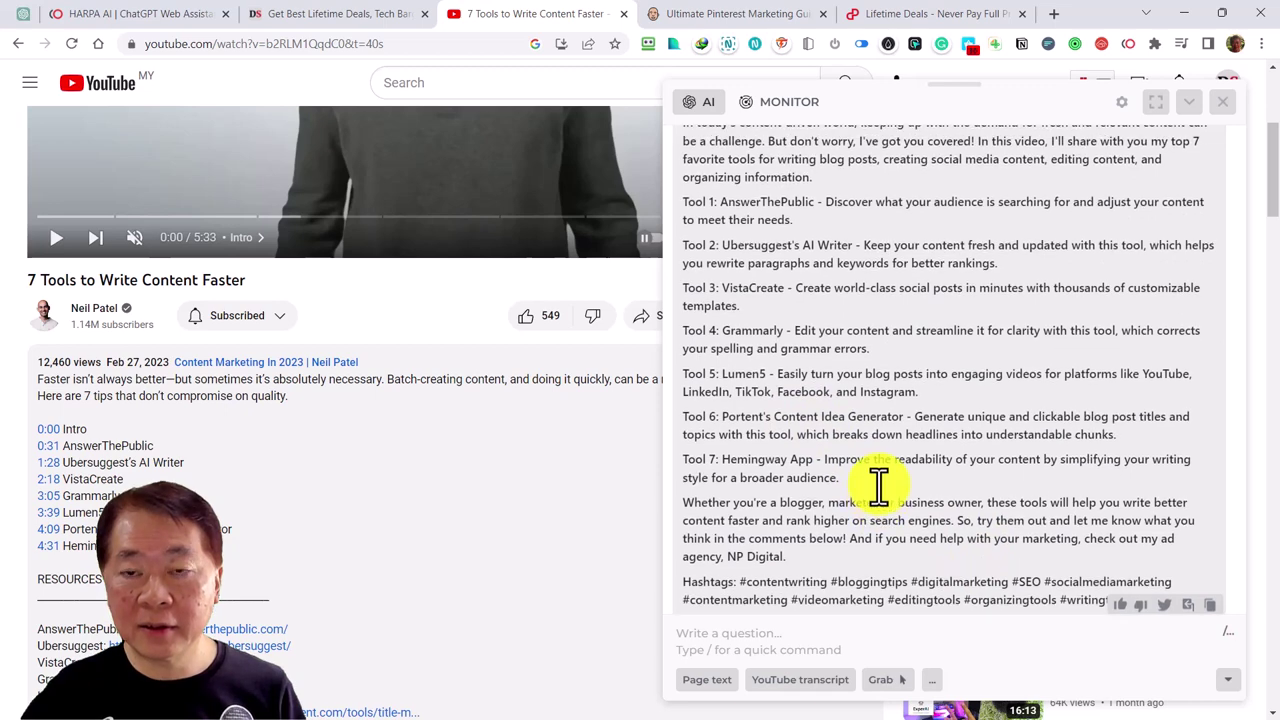
{"action": "scroll", "coordinate": [871, 480], "scroll_direction": "up", "scroll_amount": 2}
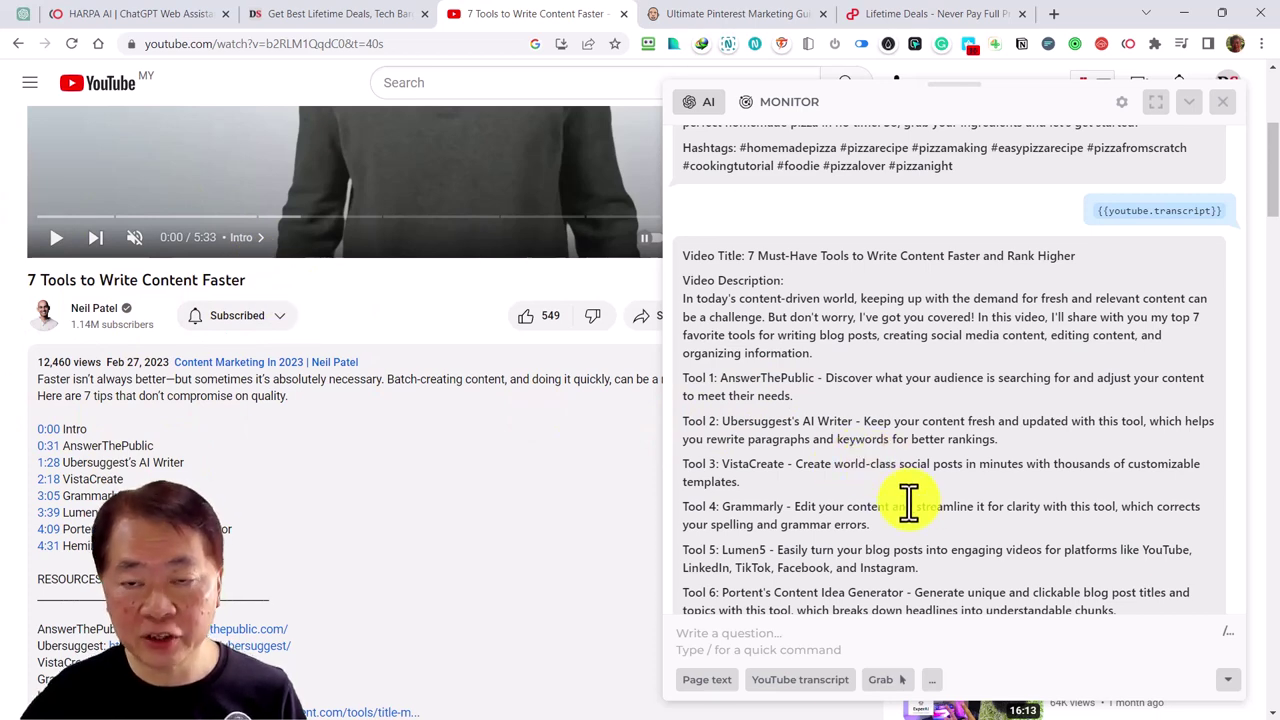
Read the rest of the transcript-based video description, including its hashtags, and switch to the open Pinterest marketing guide page.
{"action": "scroll", "coordinate": [926, 549], "scroll_direction": "down", "scroll_amount": 1}
{"action": "scroll", "coordinate": [928, 548], "scroll_direction": "down", "scroll_amount": 2}
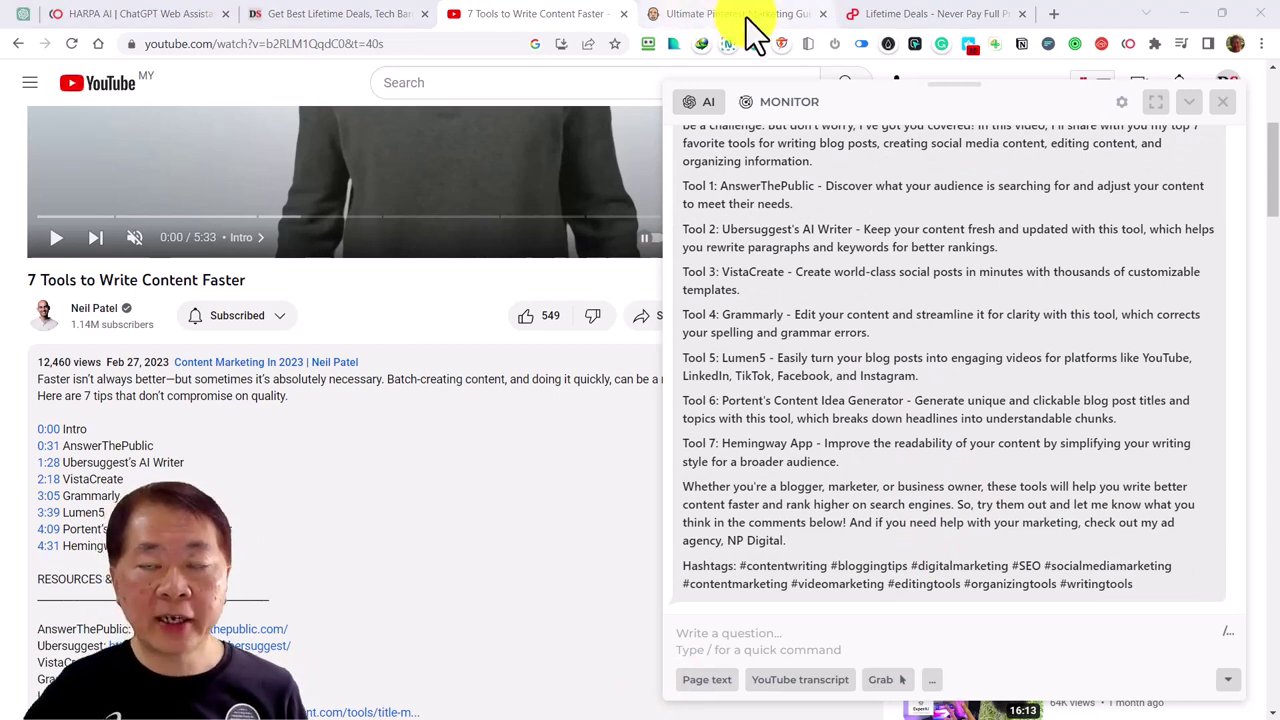
{"action": "mouse_move", "coordinate": [746, 17]}
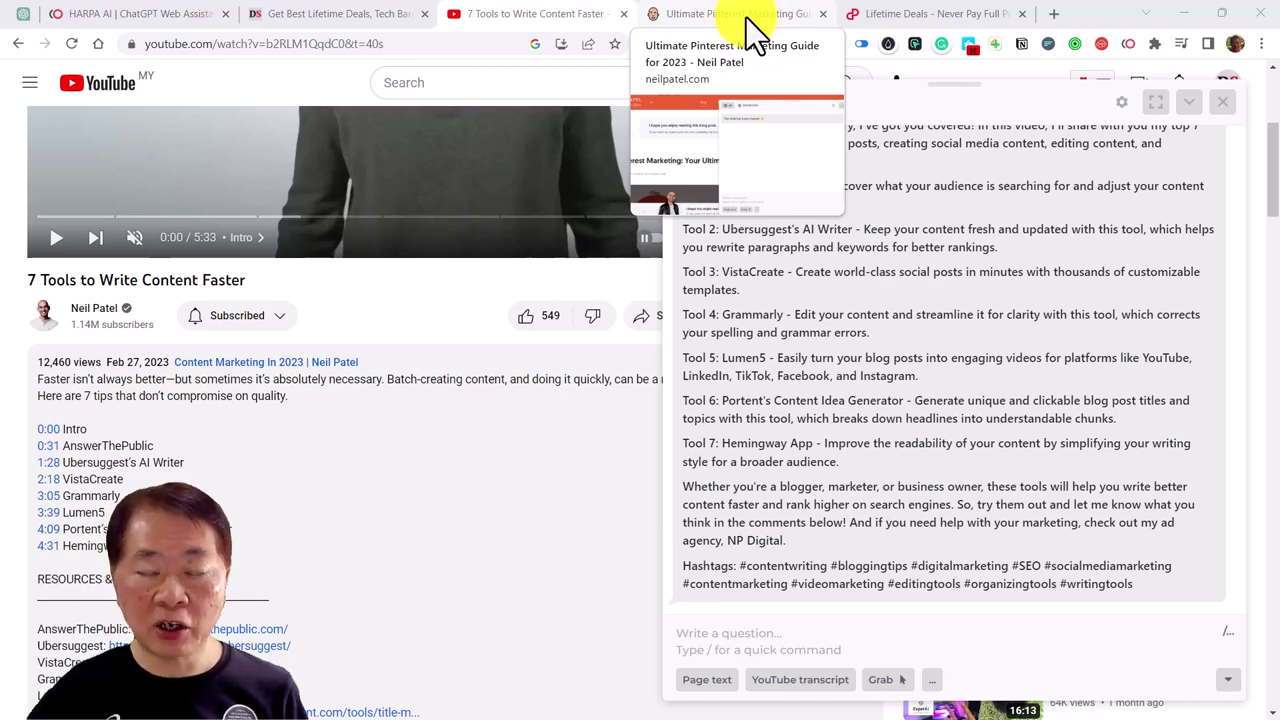
{"action": "left_click", "coordinate": [740, 14]}
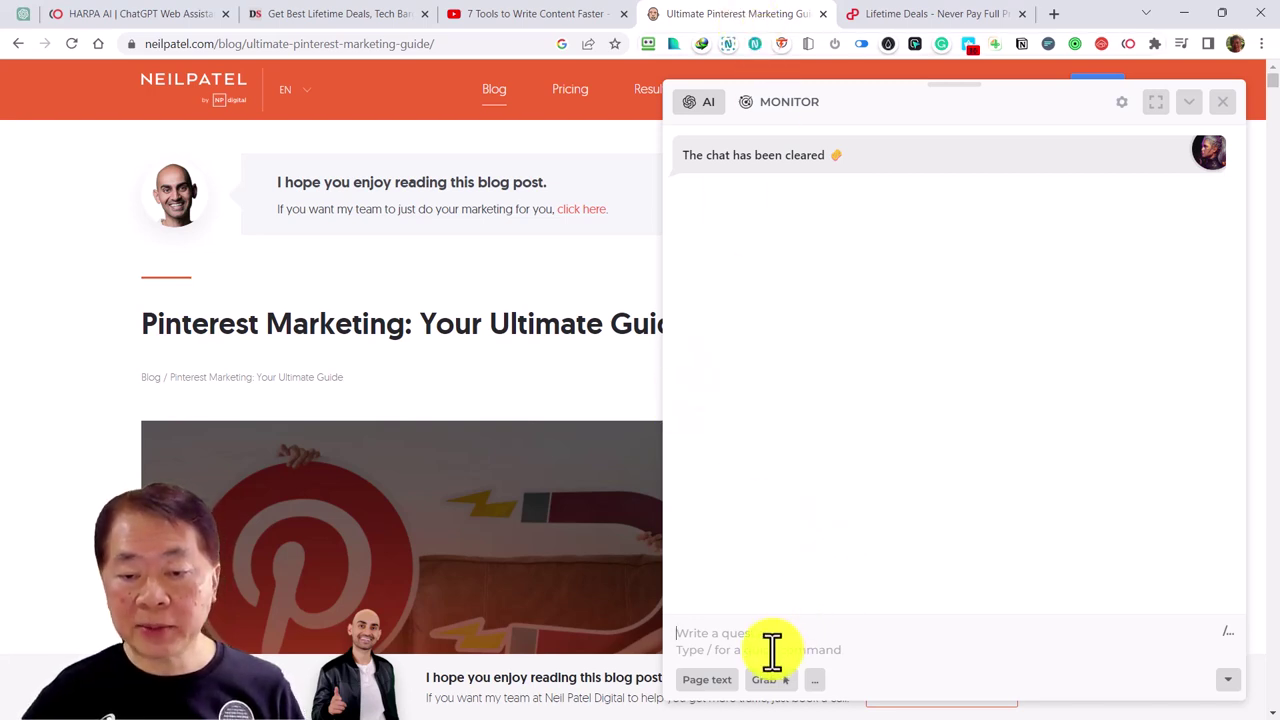
Search the assistant's commands for "seo" and look through the available Marketing & SEO commands.
{"action": "type", "text": "/"}
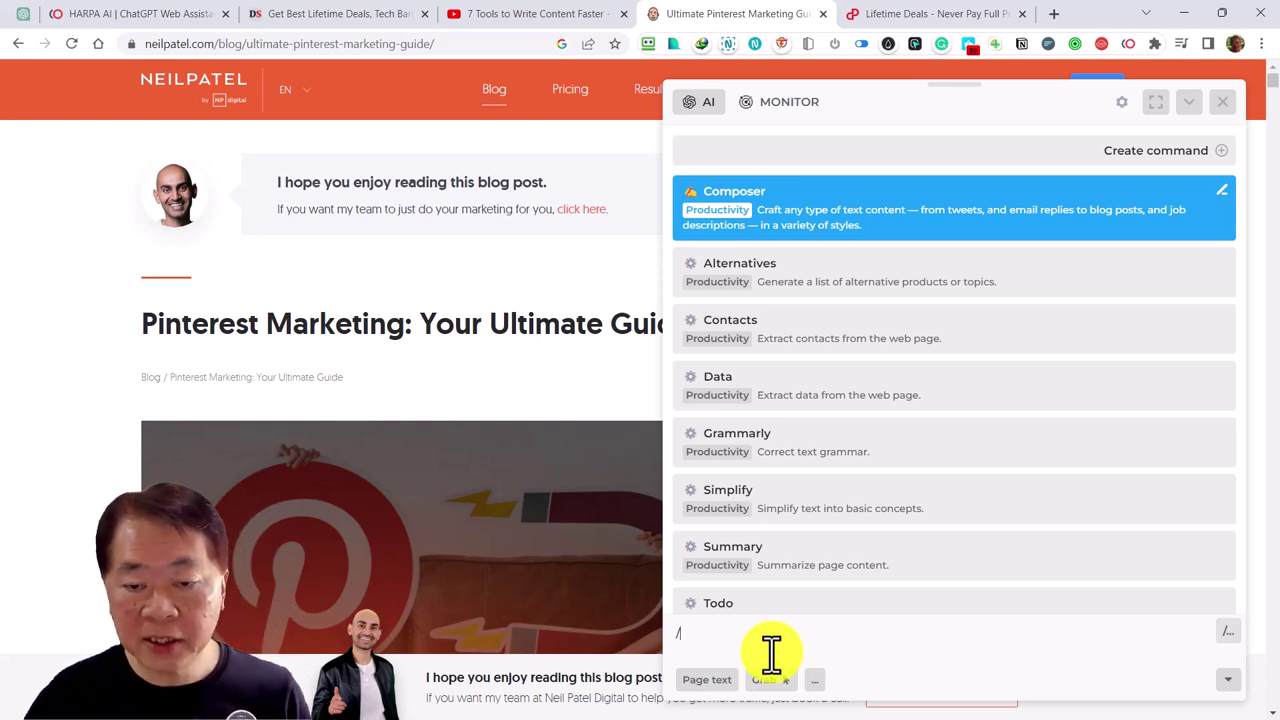
{"action": "type", "text": "seo"}
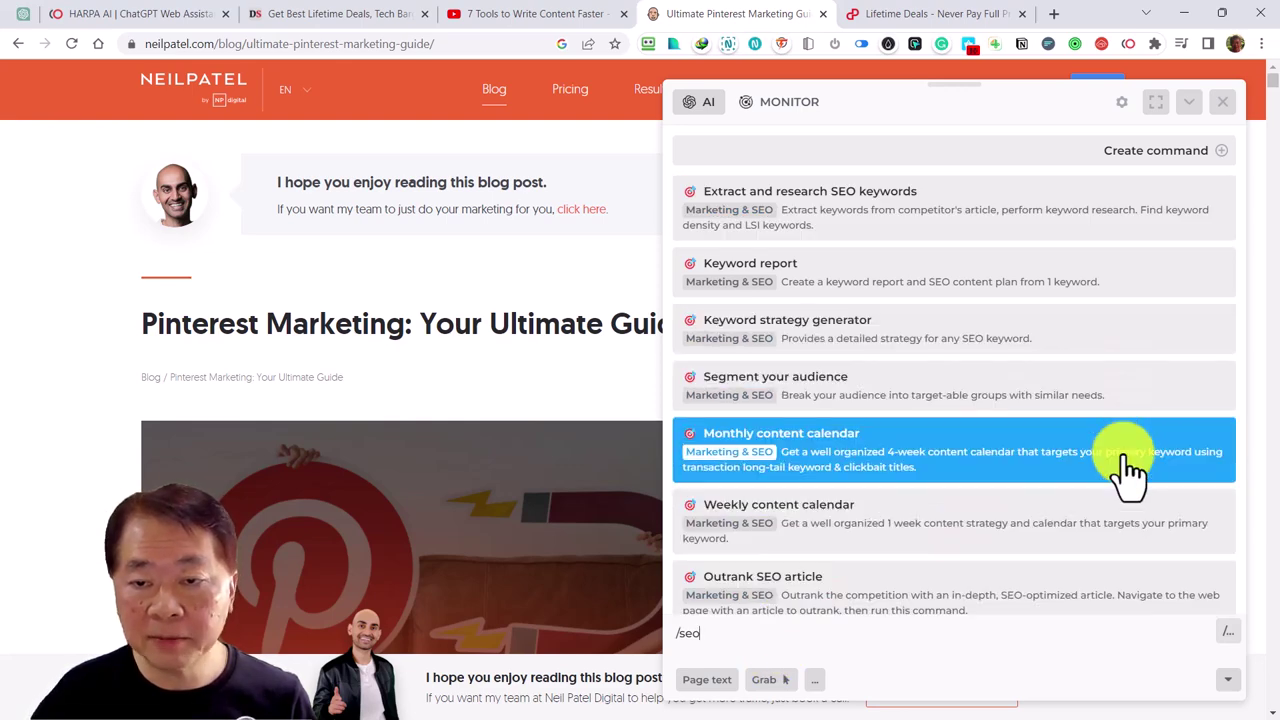
{"action": "scroll", "coordinate": [1122, 497], "scroll_direction": "down", "scroll_amount": 2}
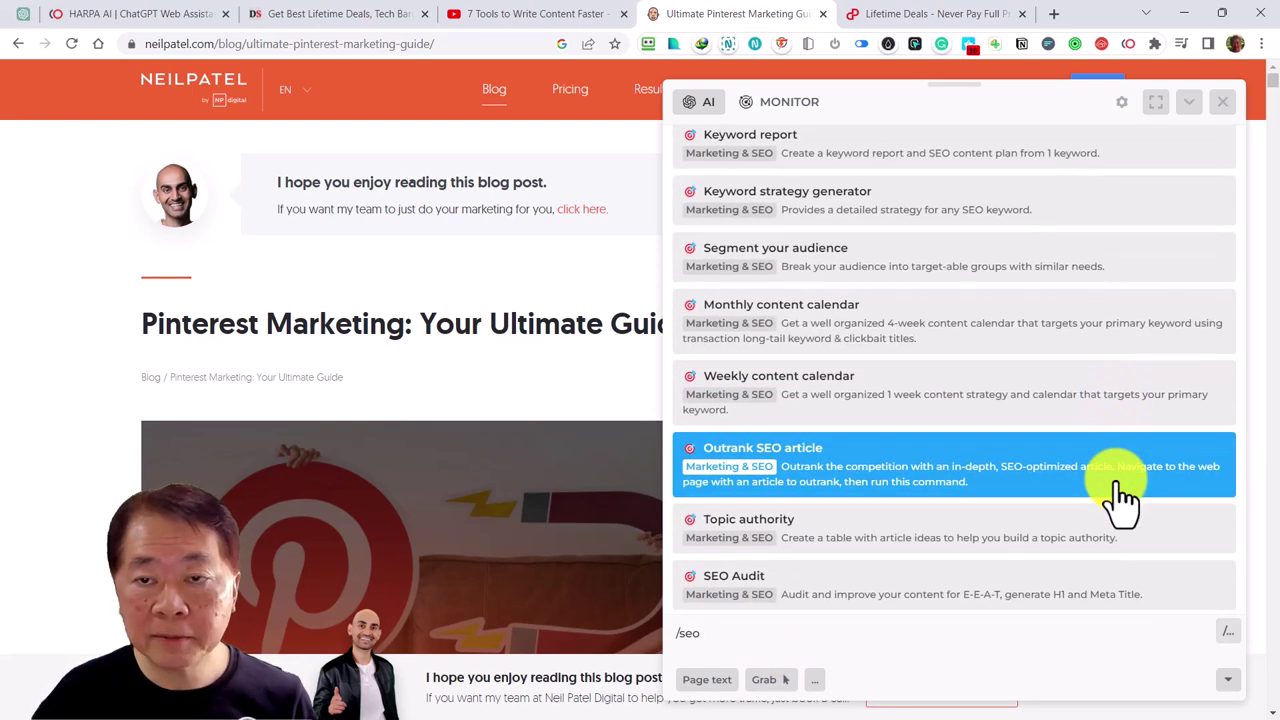
{"action": "scroll", "coordinate": [1122, 497], "scroll_direction": "down", "scroll_amount": 1}
{"action": "scroll", "coordinate": [1122, 497], "scroll_direction": "down", "scroll_amount": 2}
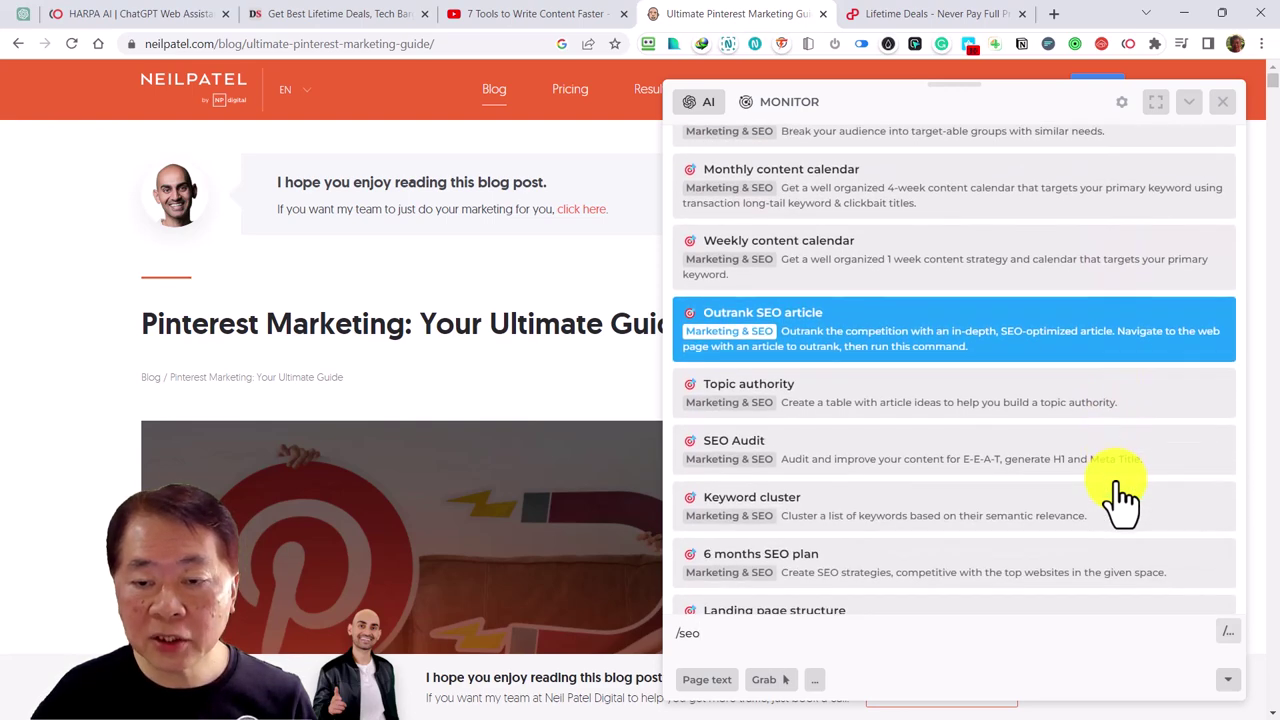
{"action": "scroll", "coordinate": [1122, 497], "scroll_direction": "down", "scroll_amount": 2}
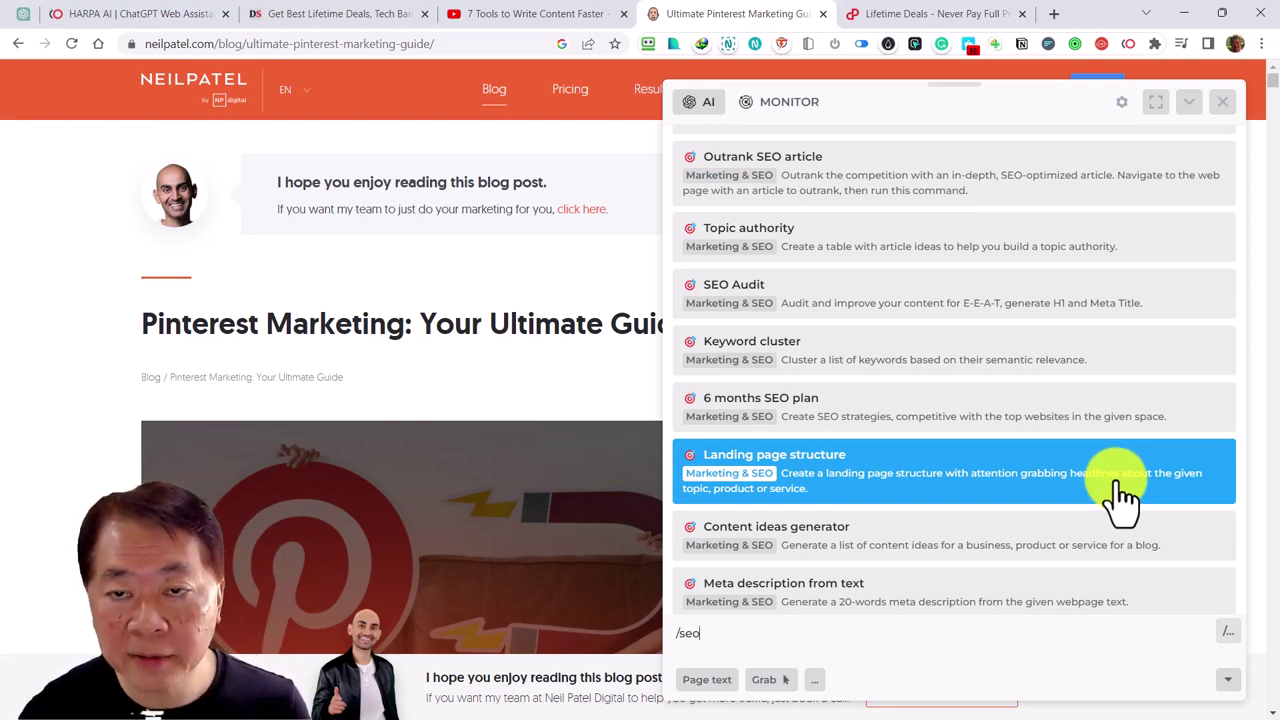
{"action": "scroll", "coordinate": [1122, 497], "scroll_direction": "down", "scroll_amount": 2}
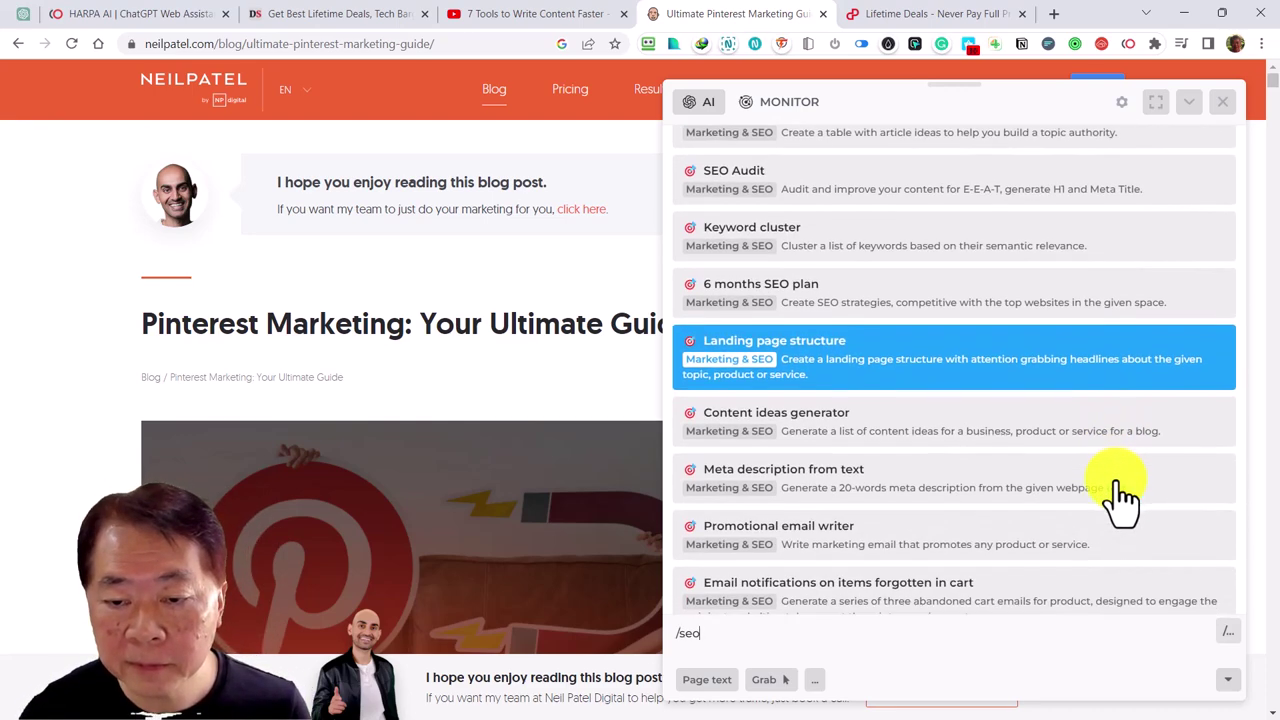
{"action": "scroll", "coordinate": [1122, 497], "scroll_direction": "down", "scroll_amount": 4}
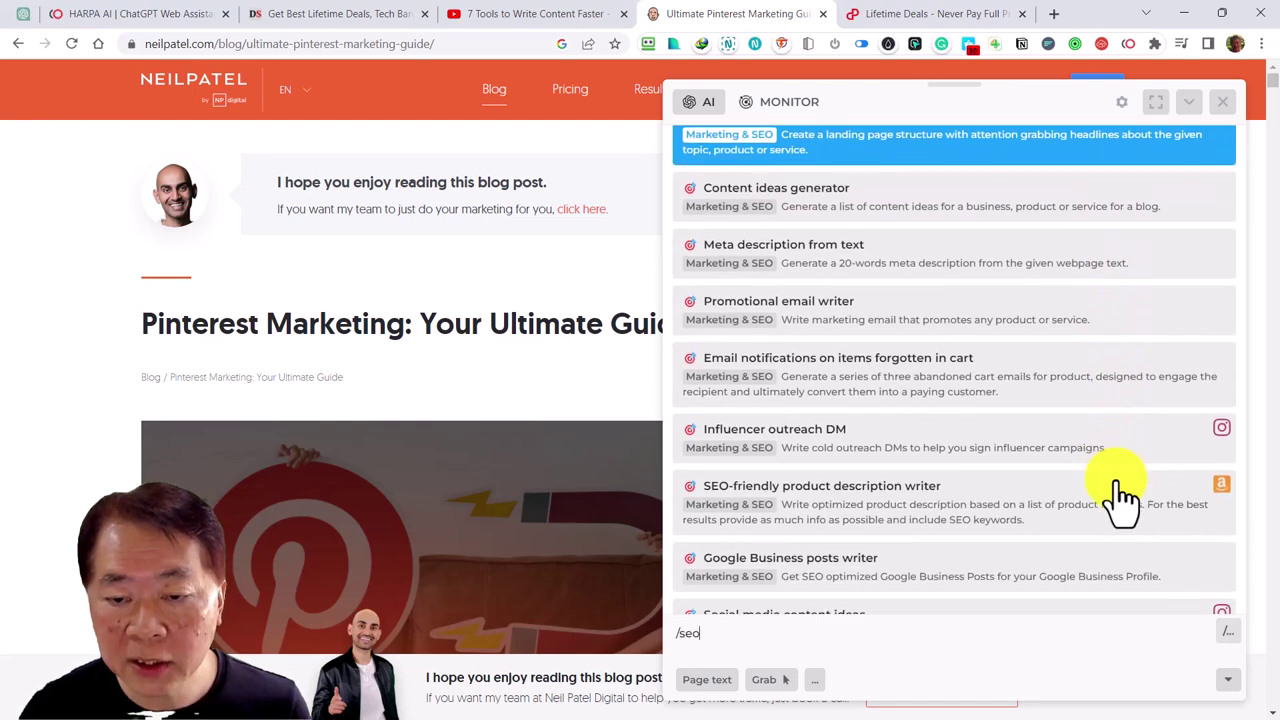
{"action": "scroll", "coordinate": [1122, 497], "scroll_direction": "down", "scroll_amount": 2}
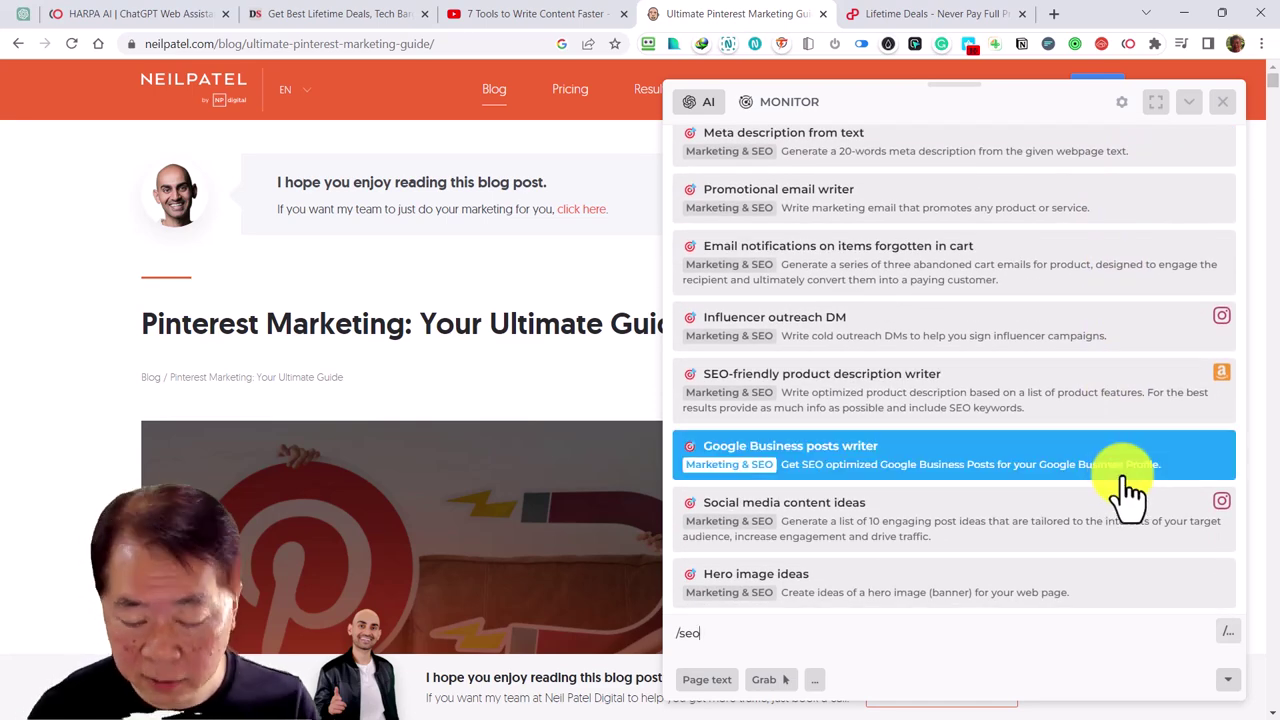
Find the "Extract and research SEO keywords" command by searching for "extract" and run it on the article with the {{page}} parameter.
{"action": "key", "text": "BackSpace"}
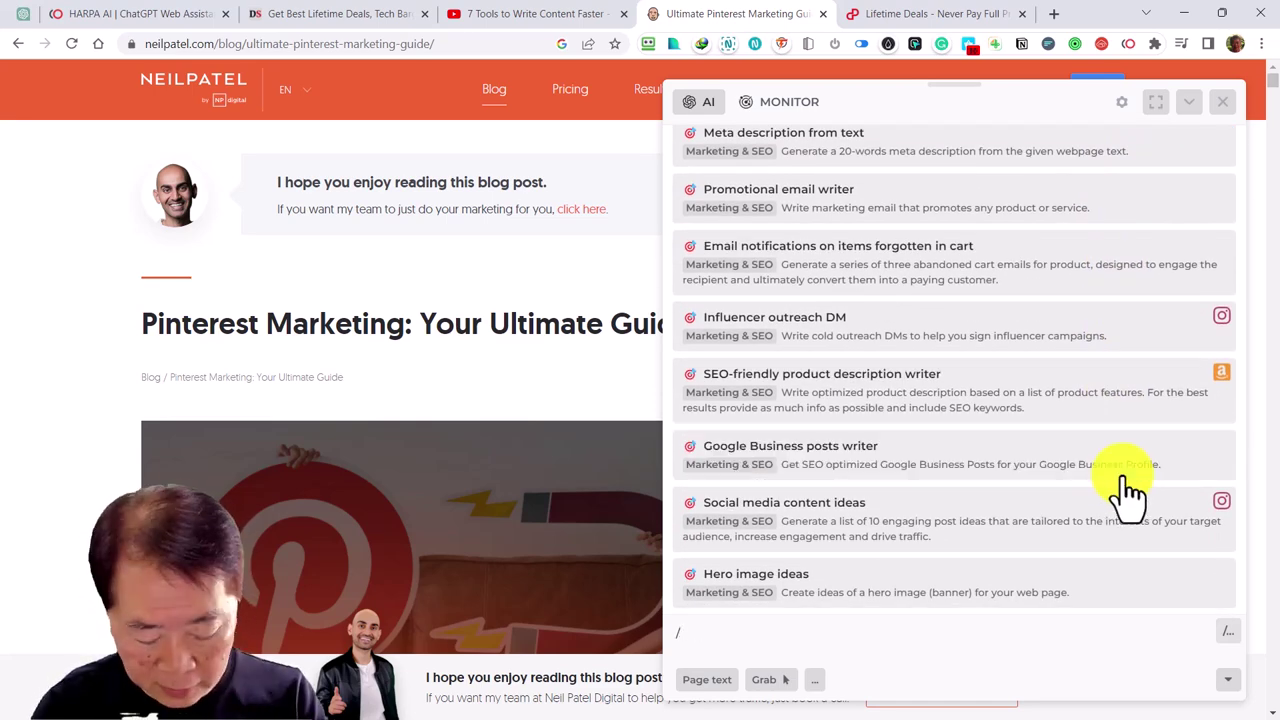
{"action": "type", "text": "extra"}
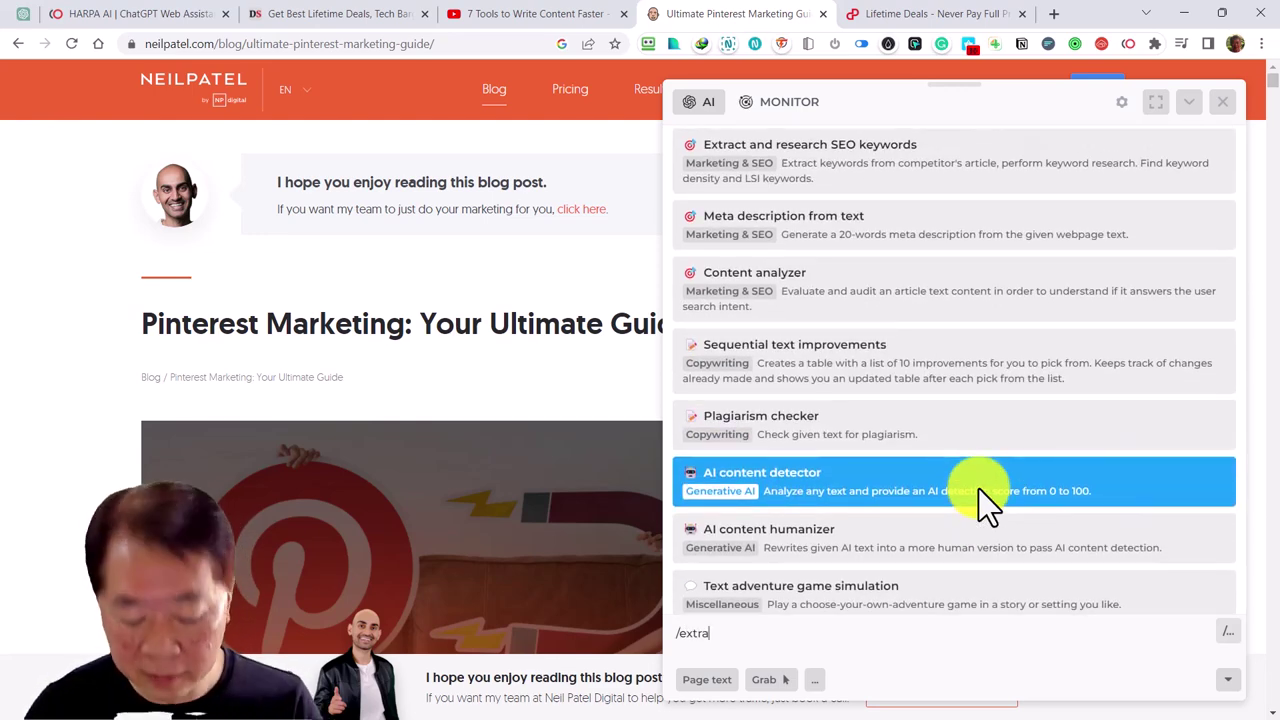
{"action": "type", "text": "ct"}
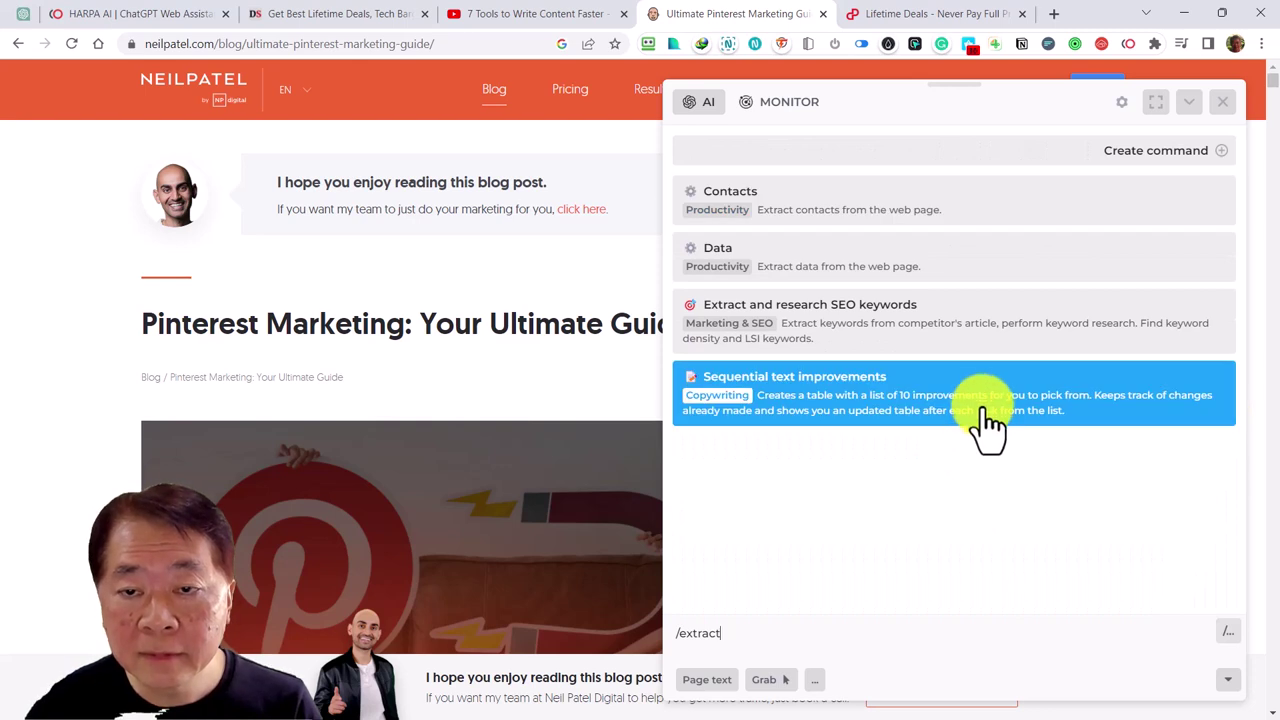
{"action": "left_click", "coordinate": [930, 345]}
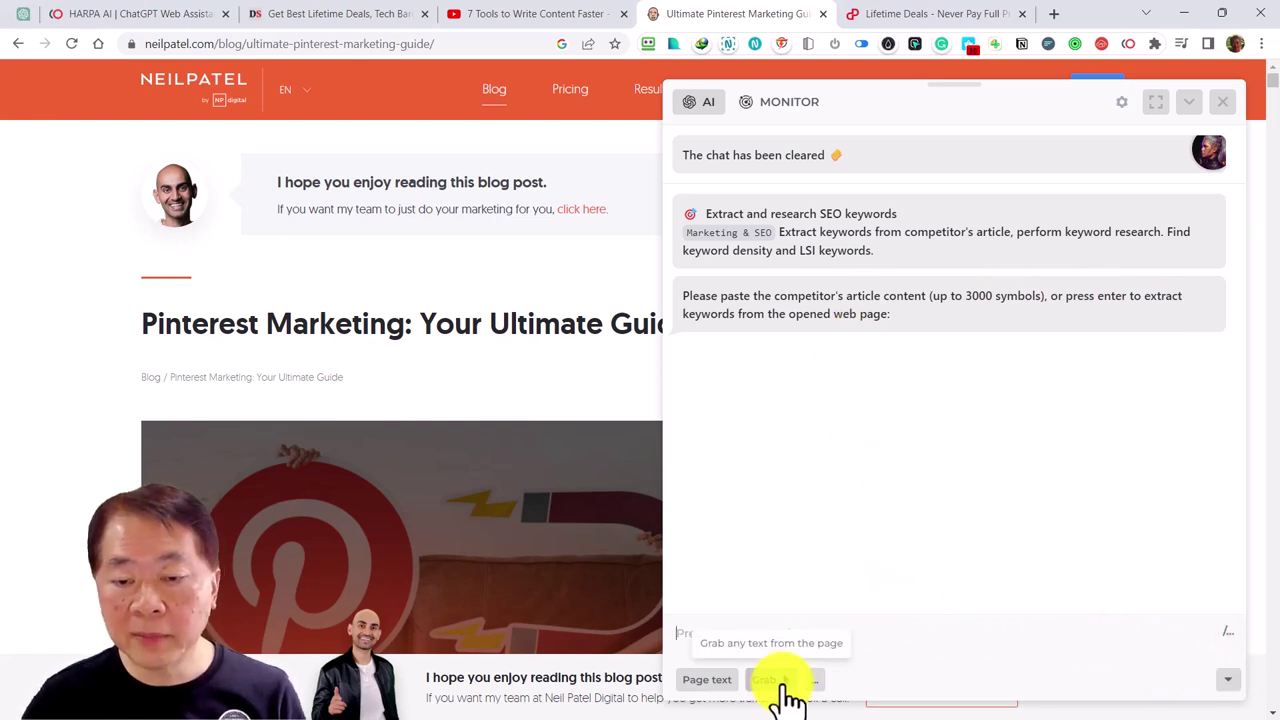
{"action": "left_click", "coordinate": [709, 680]}
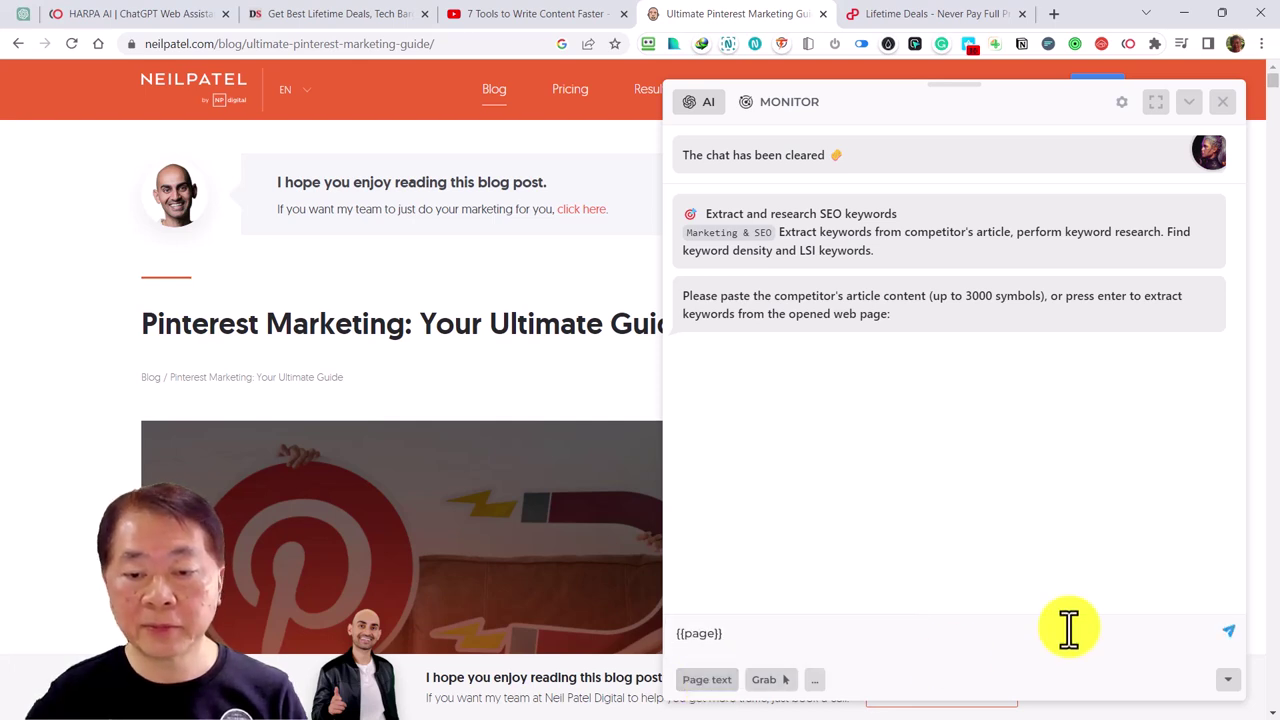
{"action": "left_click", "coordinate": [1224, 636]}
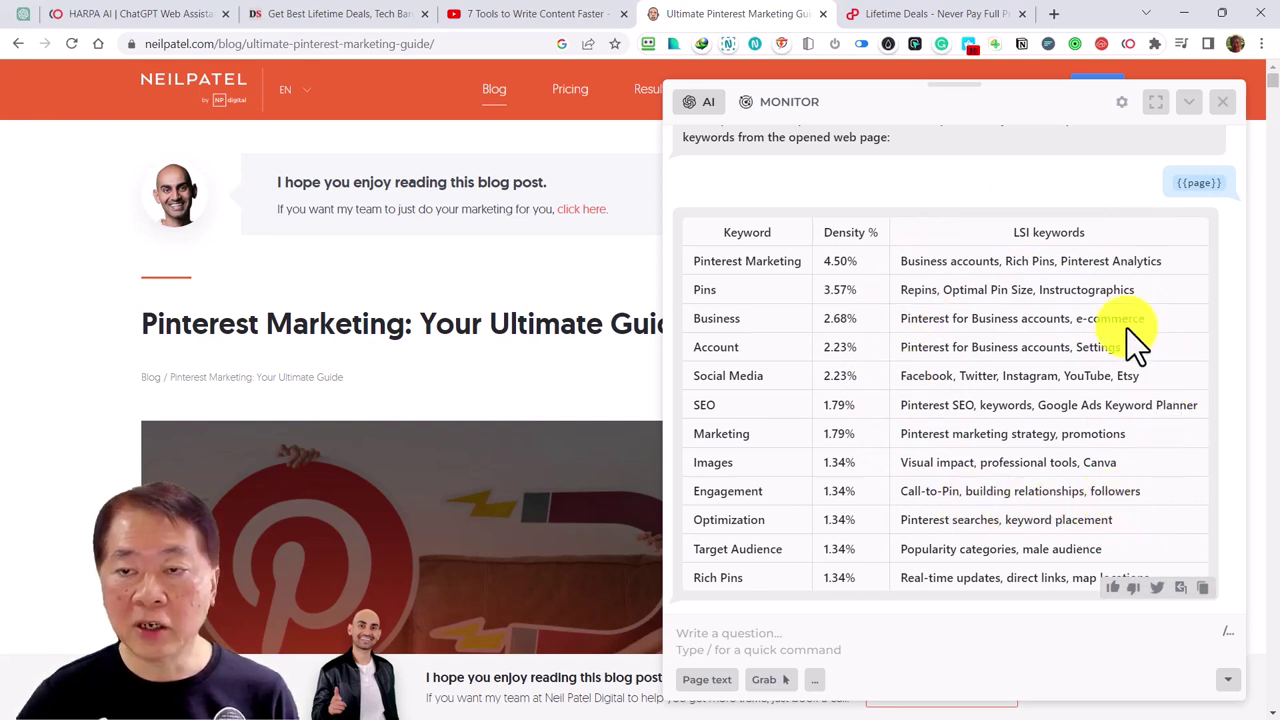
Find the "Keyword report" command by searching for "seo" and generate a report for the keyword "Pinterest Marketing".
{"action": "left_click", "coordinate": [786, 640]}
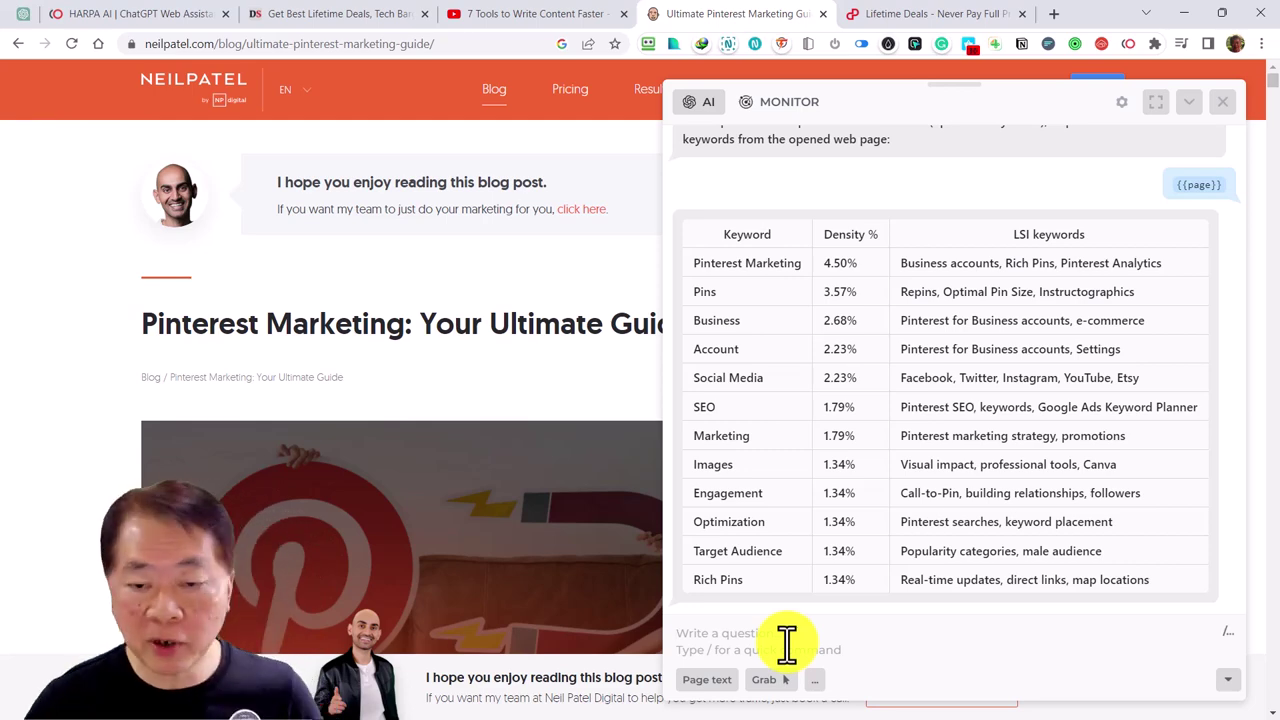
{"action": "type", "text": "/seo"}
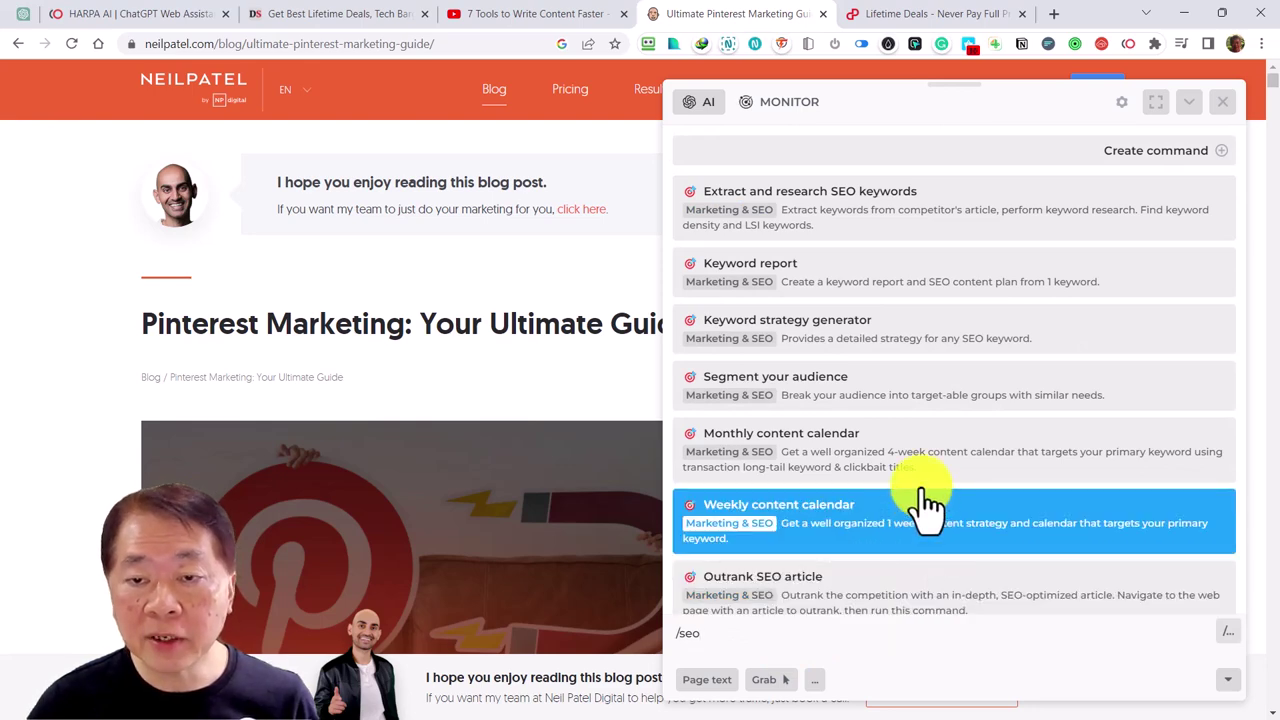
{"action": "left_click", "coordinate": [830, 288]}
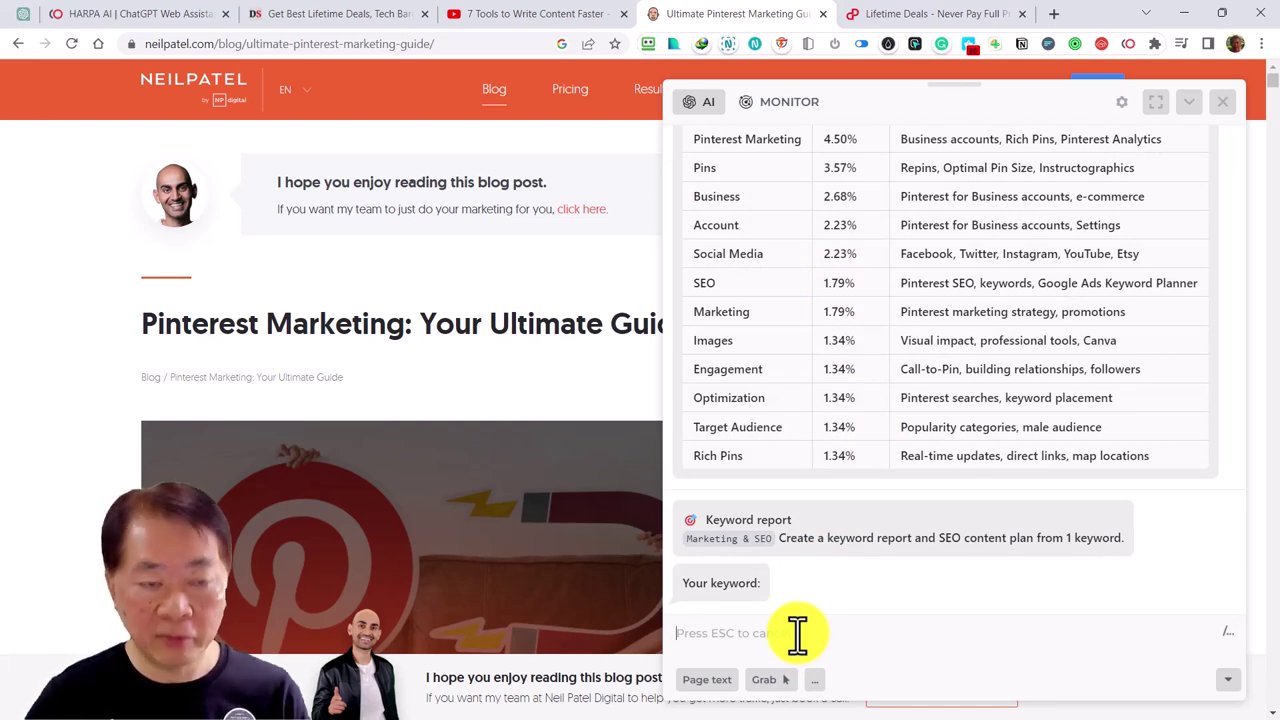
{"action": "type", "text": "Pinterest"}
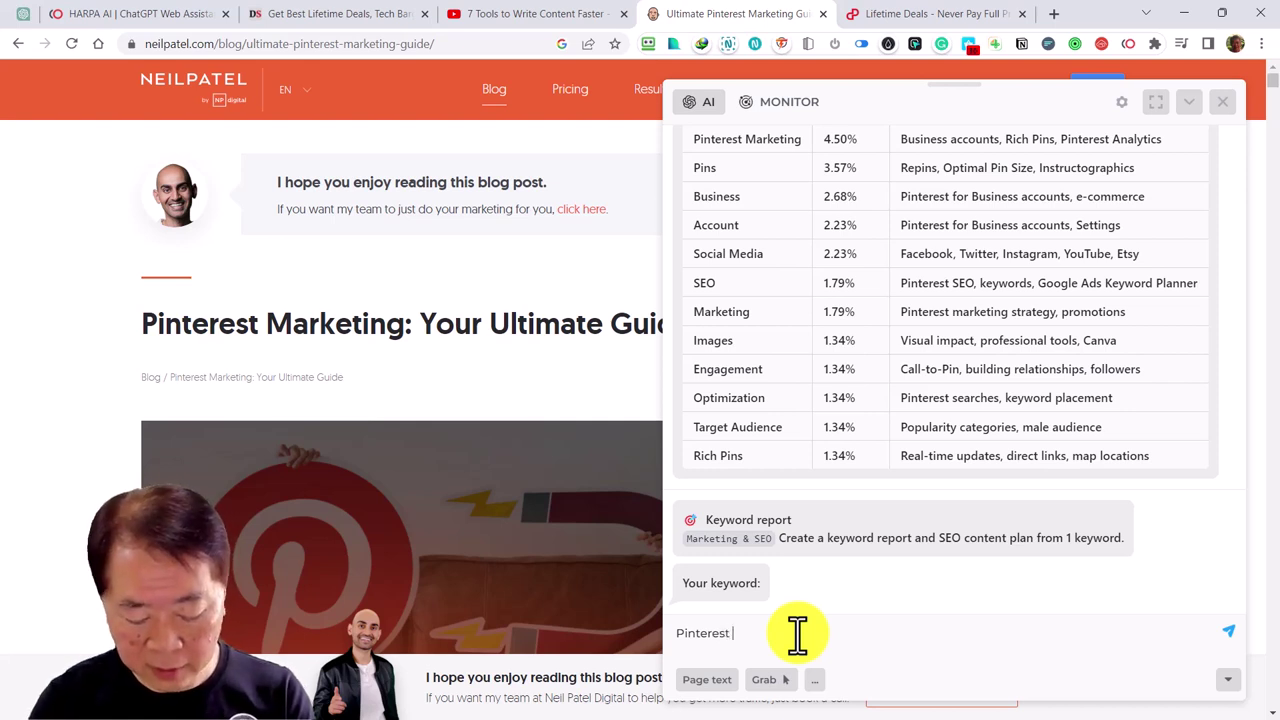
{"action": "type", "text": " Marketing"}
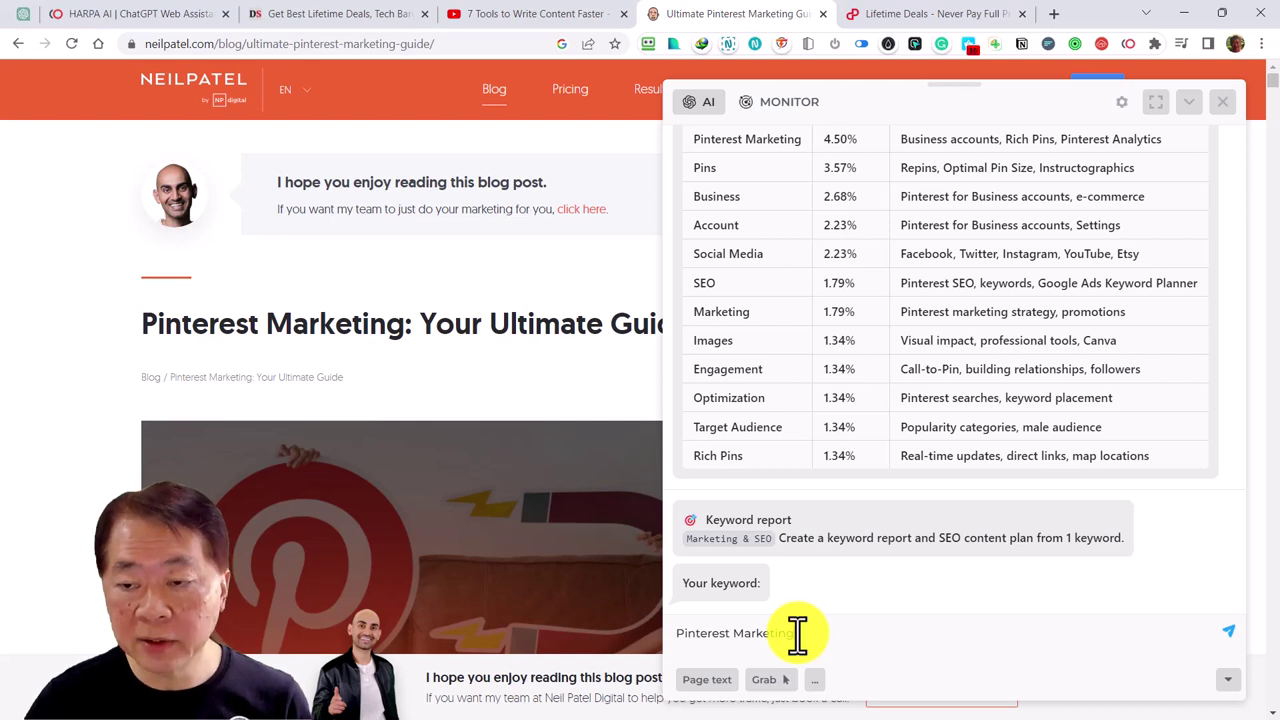
{"action": "left_click", "coordinate": [1240, 645]}
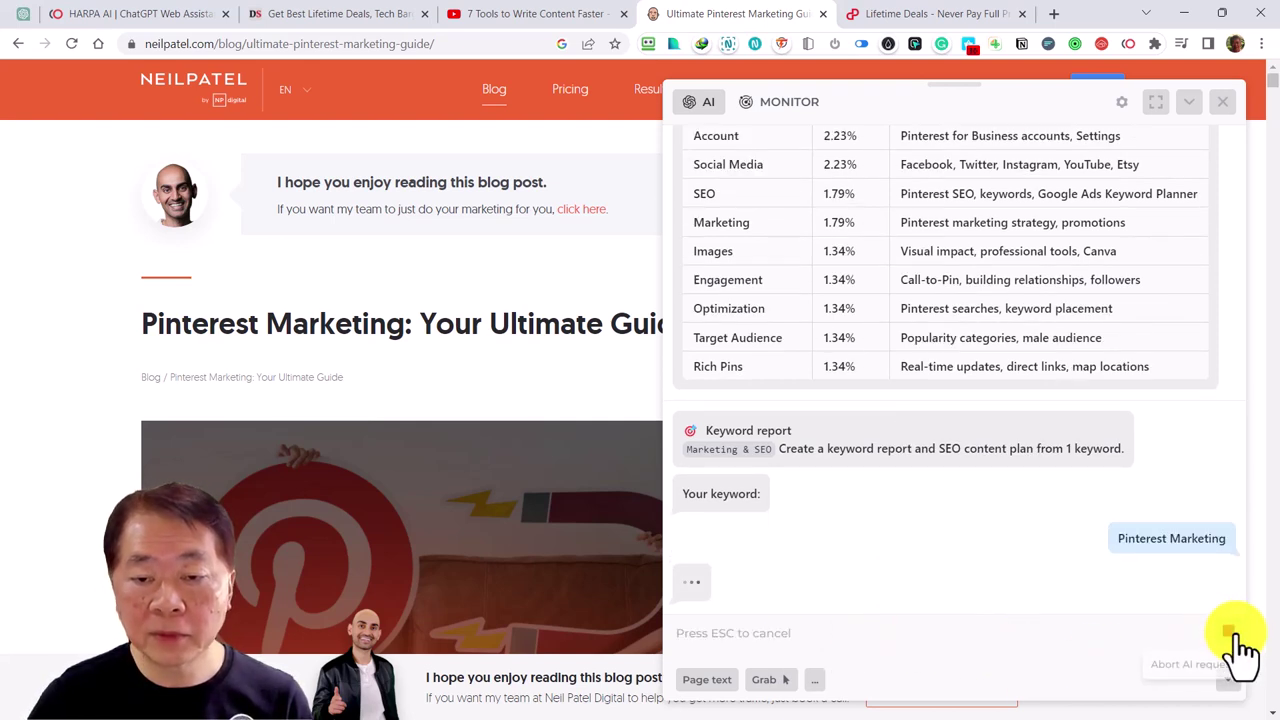
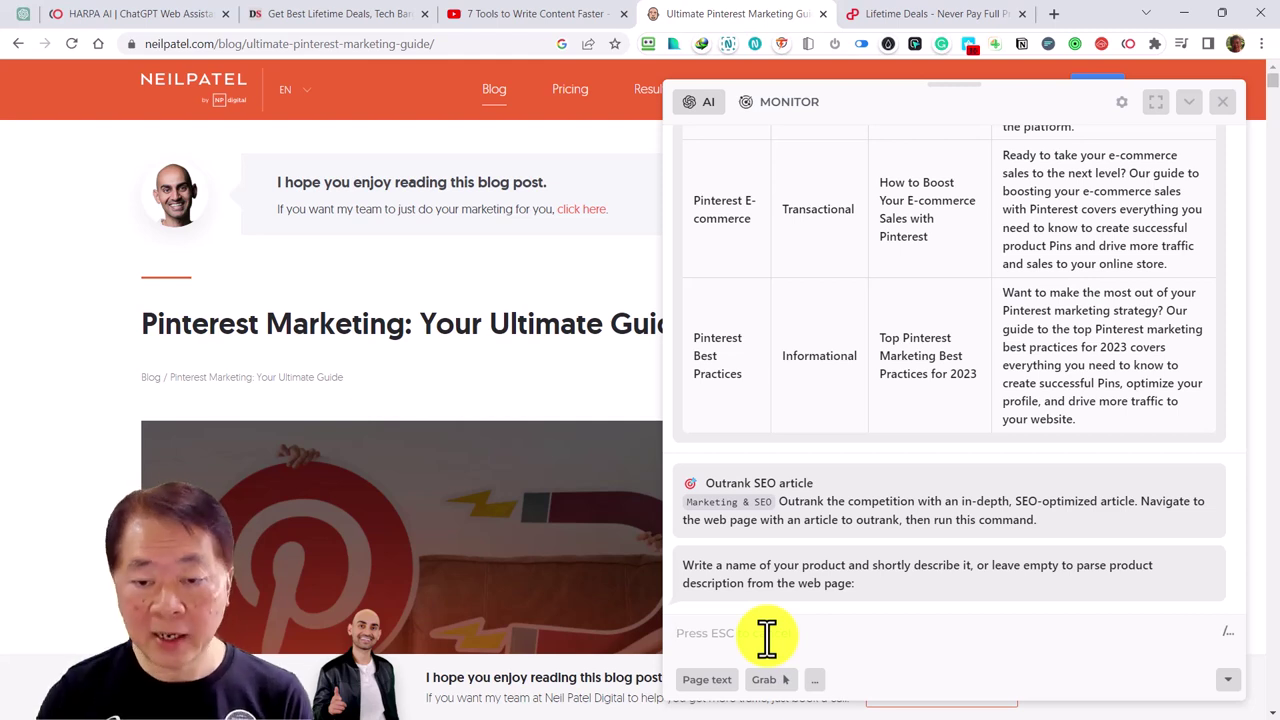
Generate the outranking SEO article with the product description left empty to parse the web page, and review the article from title to conclusion.
{"action": "key", "text": "Return"}
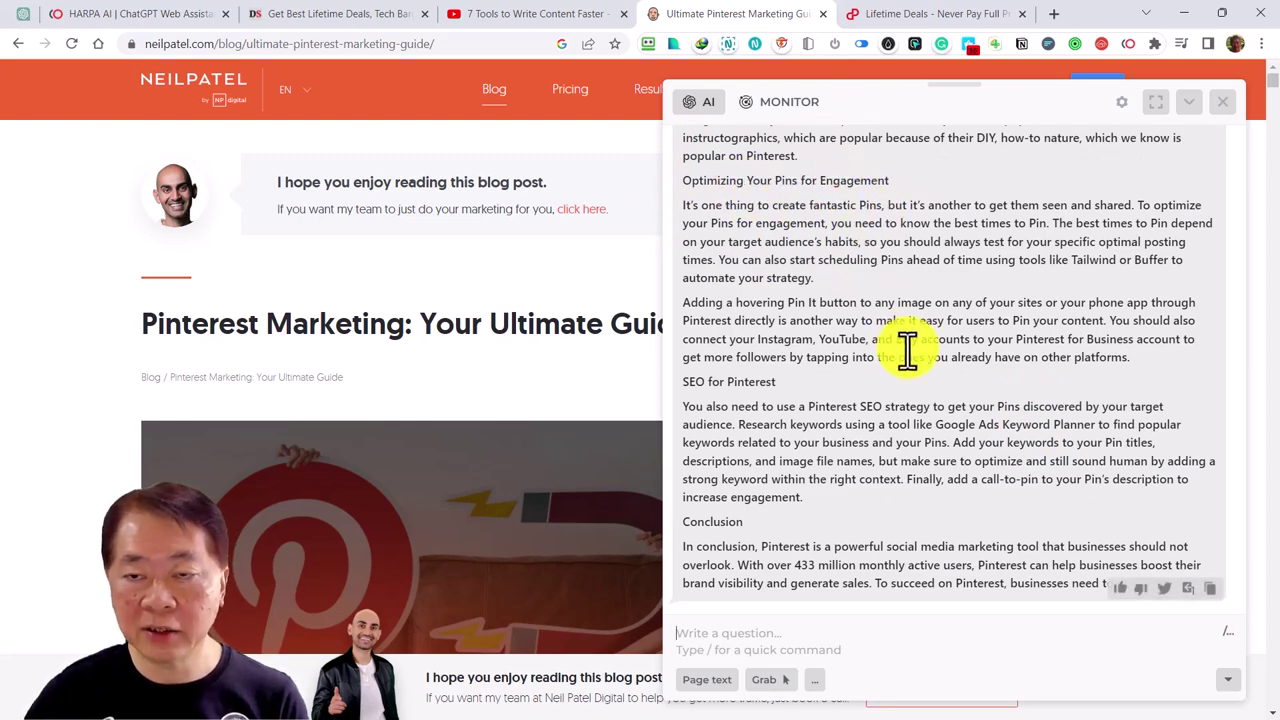
{"action": "scroll", "coordinate": [907, 347], "scroll_direction": "up", "scroll_amount": 10}
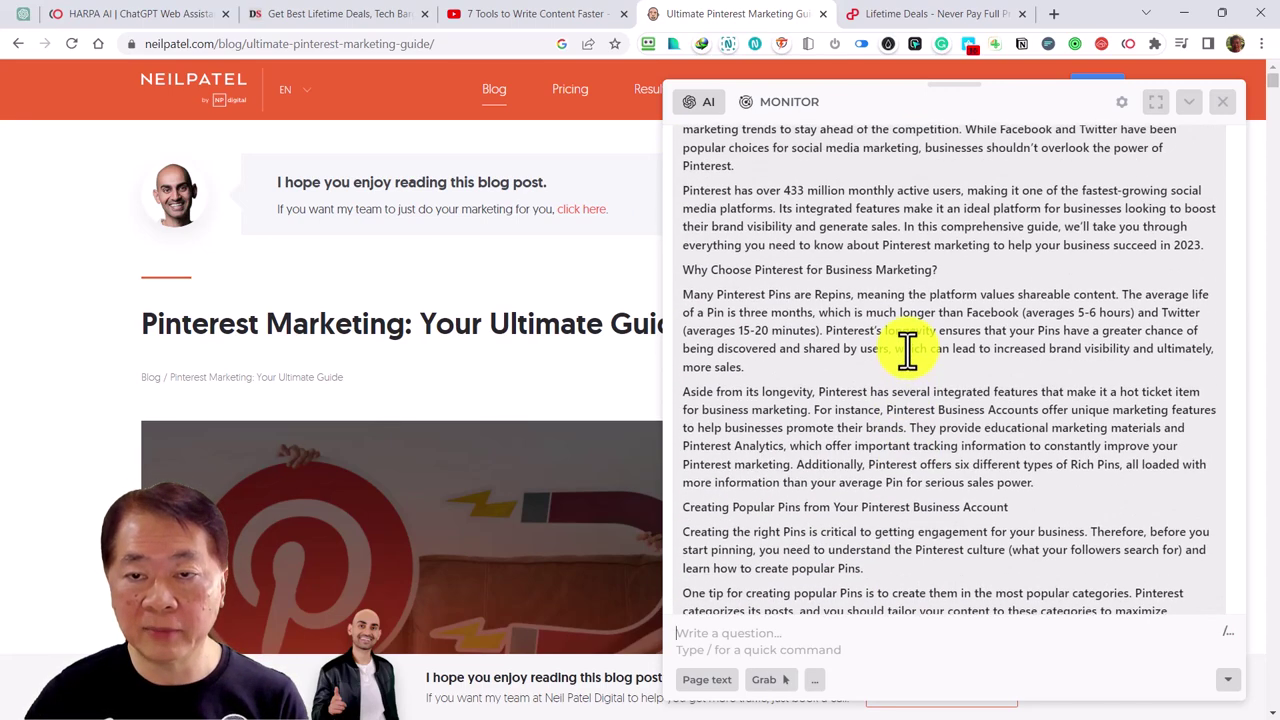
{"action": "scroll", "coordinate": [907, 347], "scroll_direction": "up", "scroll_amount": 3}
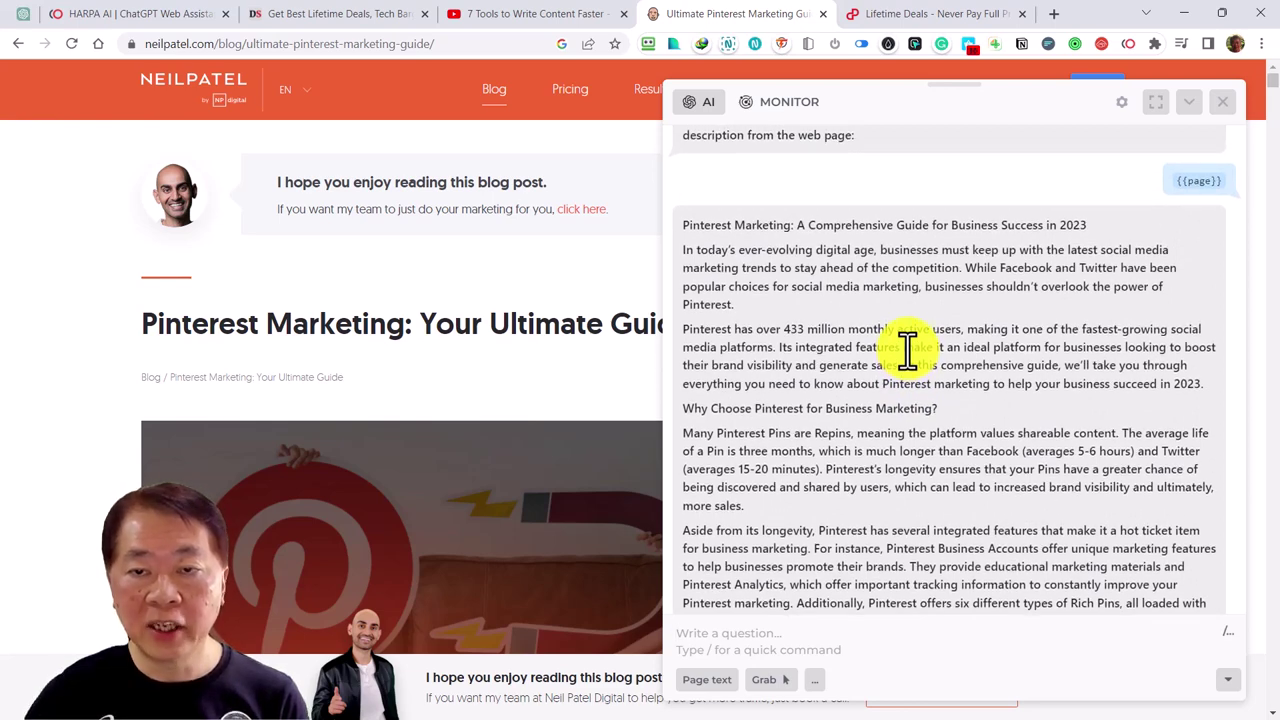
{"action": "scroll", "coordinate": [907, 347], "scroll_direction": "up", "scroll_amount": 1}
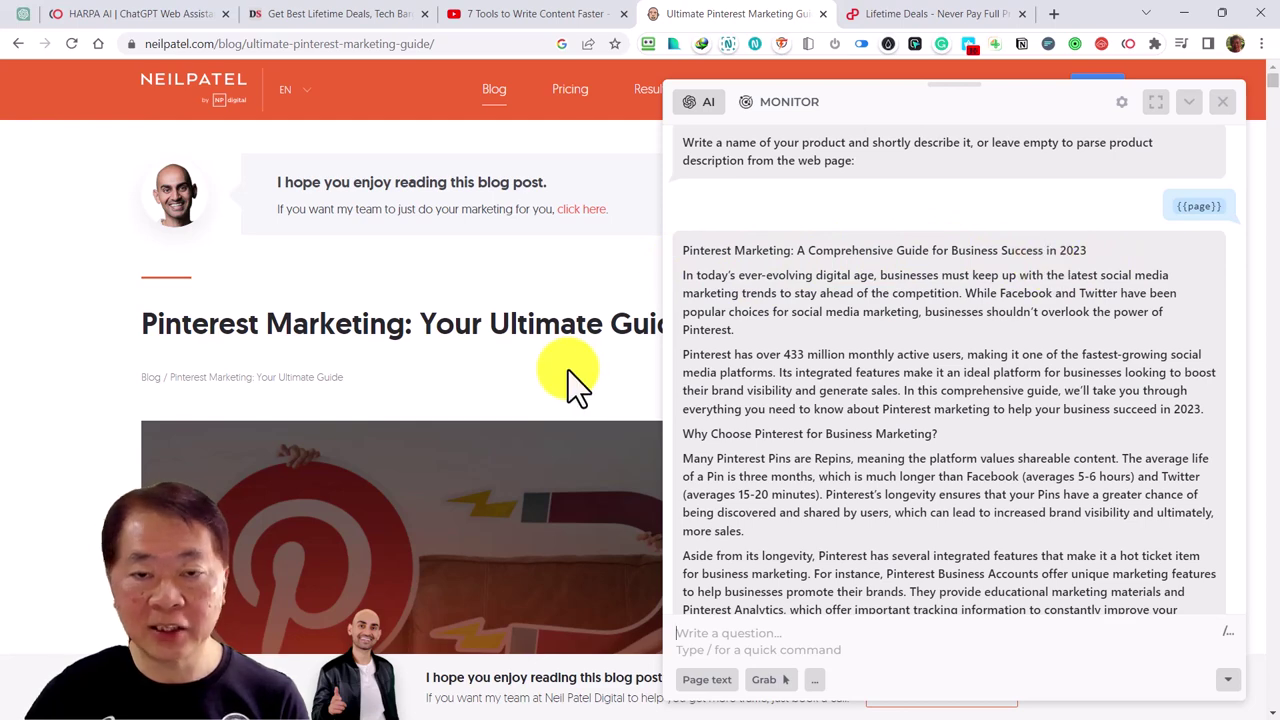
{"action": "scroll", "coordinate": [787, 452], "scroll_direction": "down", "scroll_amount": 3}
{"action": "scroll", "coordinate": [787, 452], "scroll_direction": "down", "scroll_amount": 3}
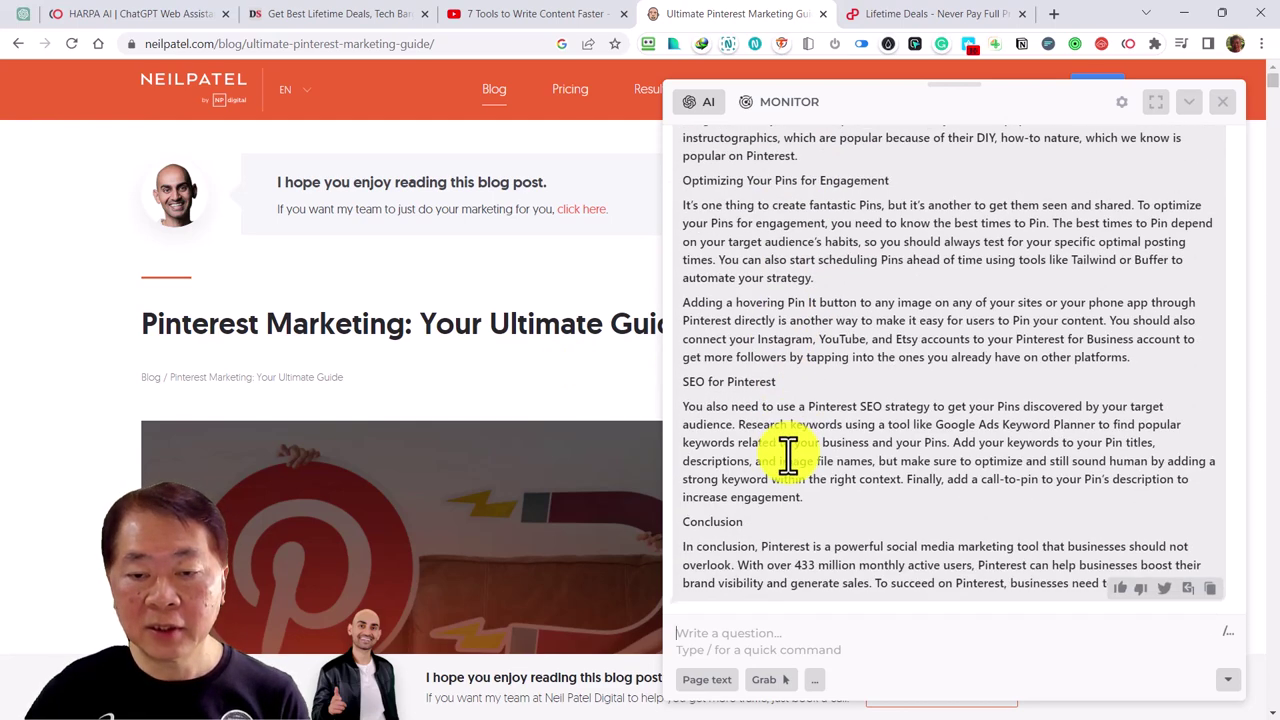
{"action": "scroll", "coordinate": [787, 452], "scroll_direction": "down", "scroll_amount": 1}
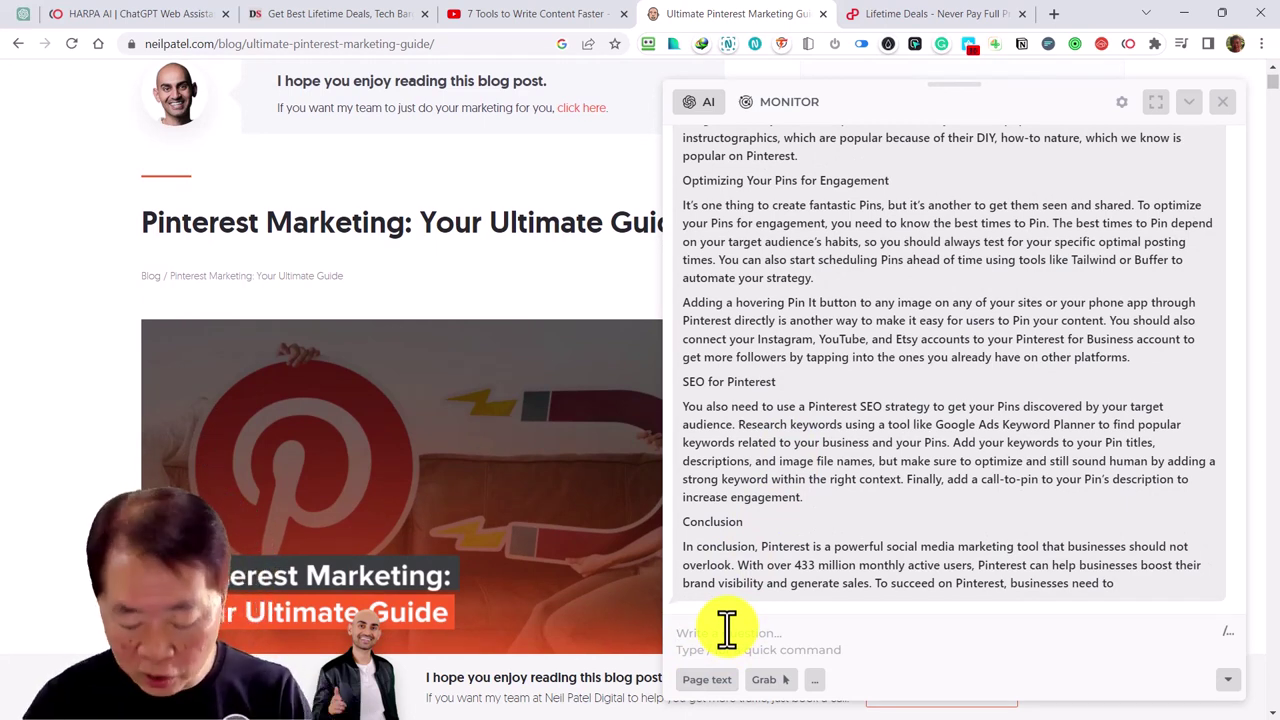
Run the "SEO Audit" command with the article content left blank to parse the page, and review the audit.
{"action": "type", "text": "/seo"}
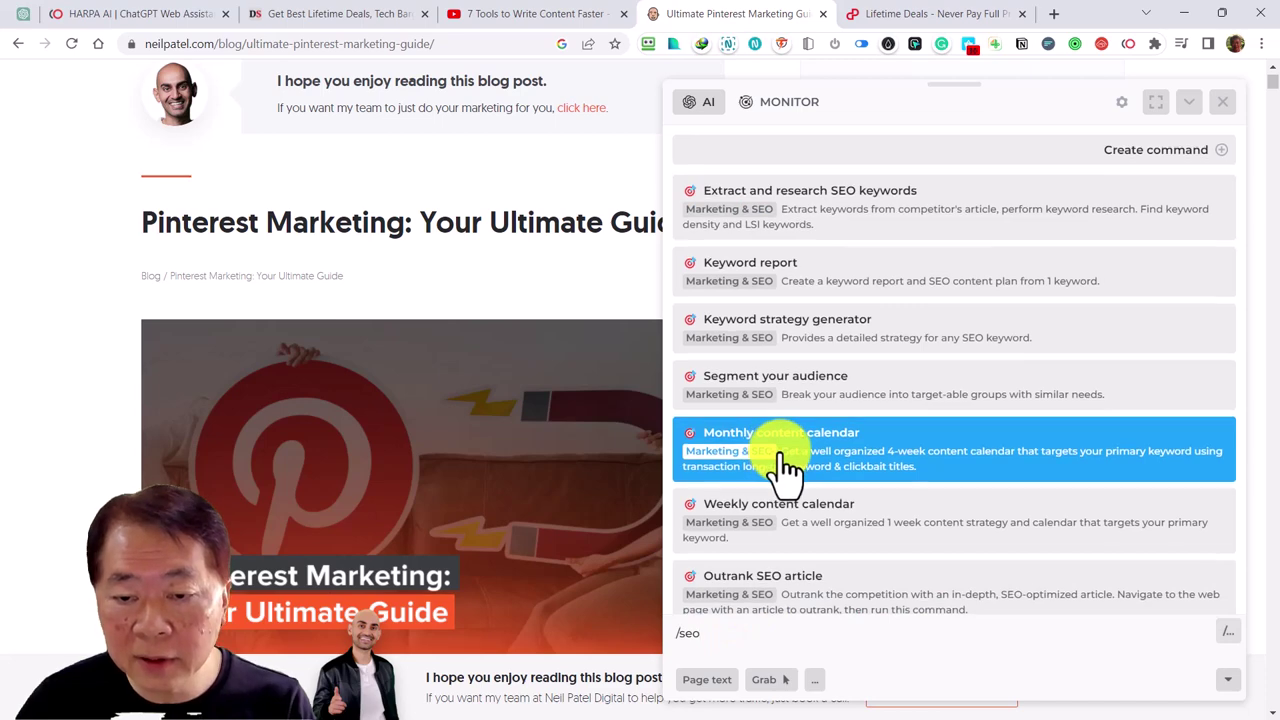
{"action": "scroll", "coordinate": [775, 471], "scroll_direction": "down", "scroll_amount": 2}
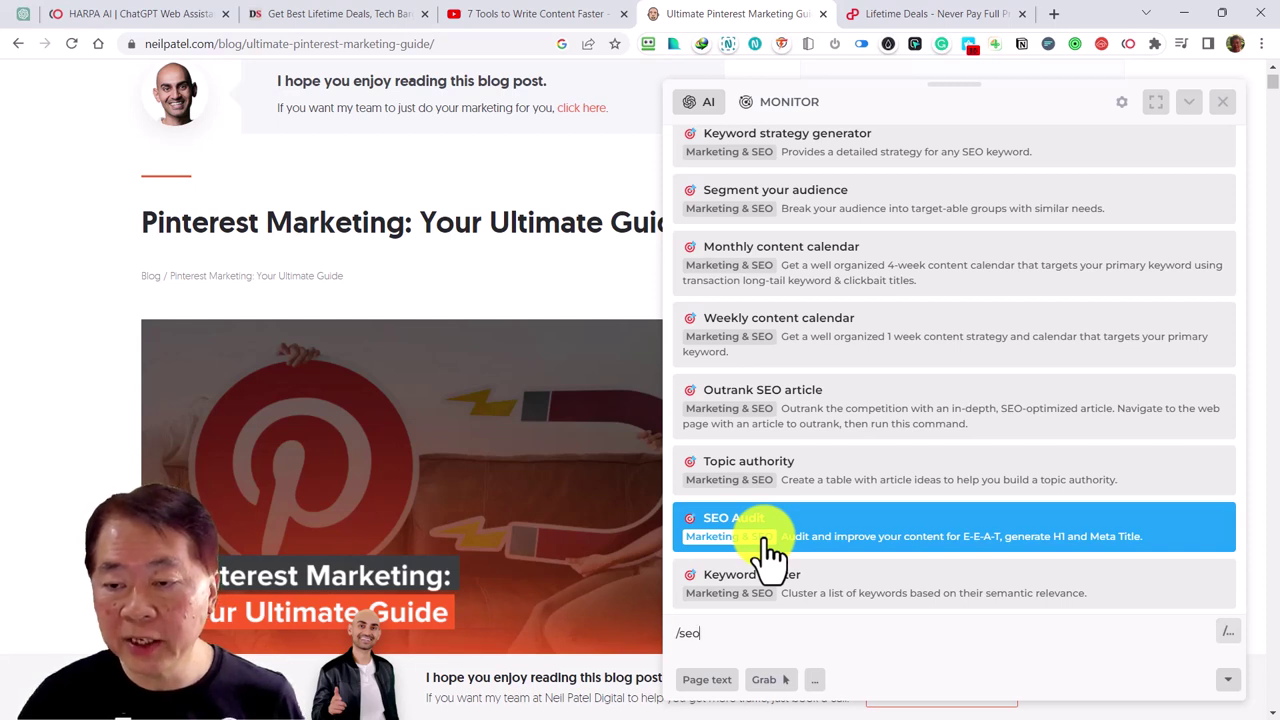
{"action": "left_click", "coordinate": [815, 530]}
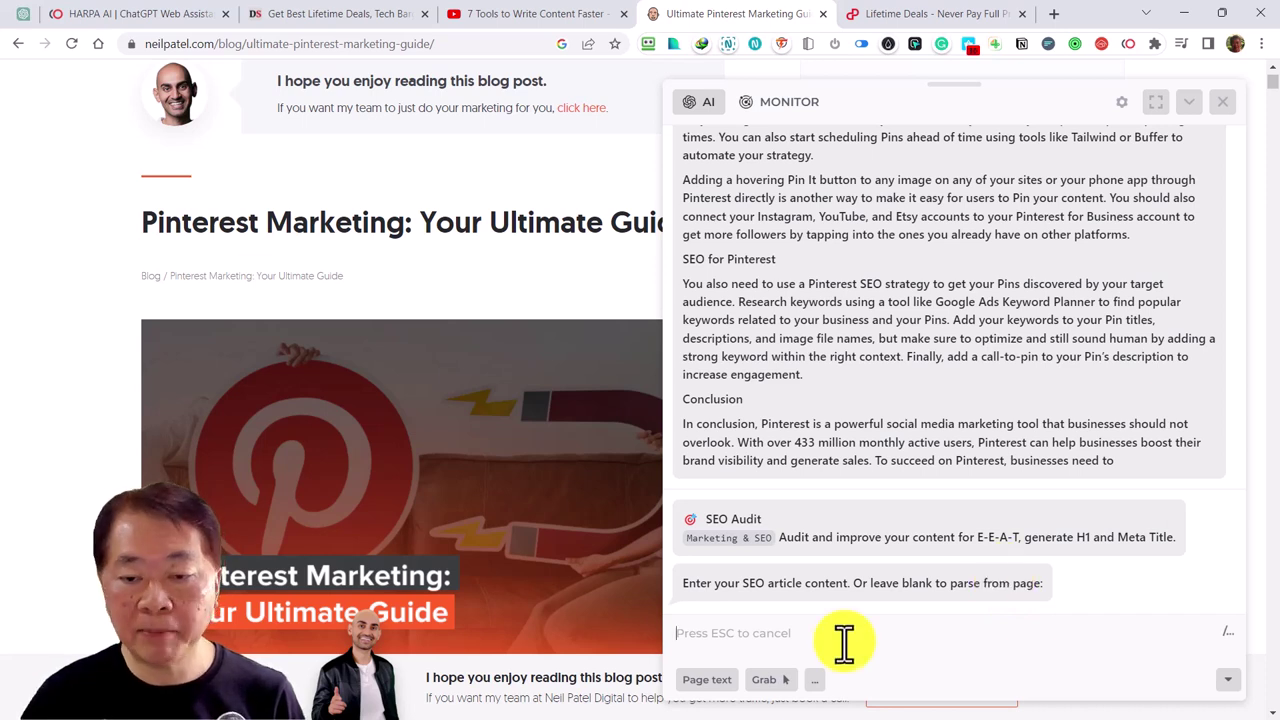
{"action": "key", "text": "Return"}
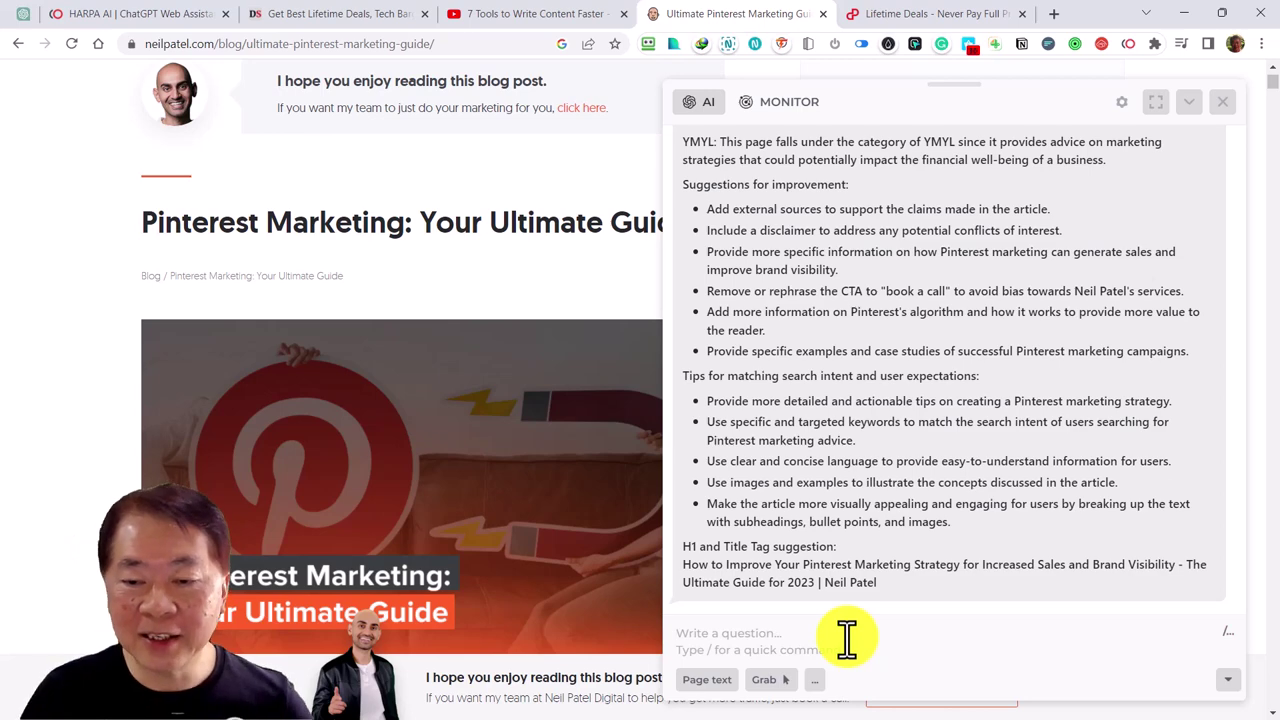
{"action": "scroll", "coordinate": [823, 434], "scroll_direction": "up", "scroll_amount": 2}
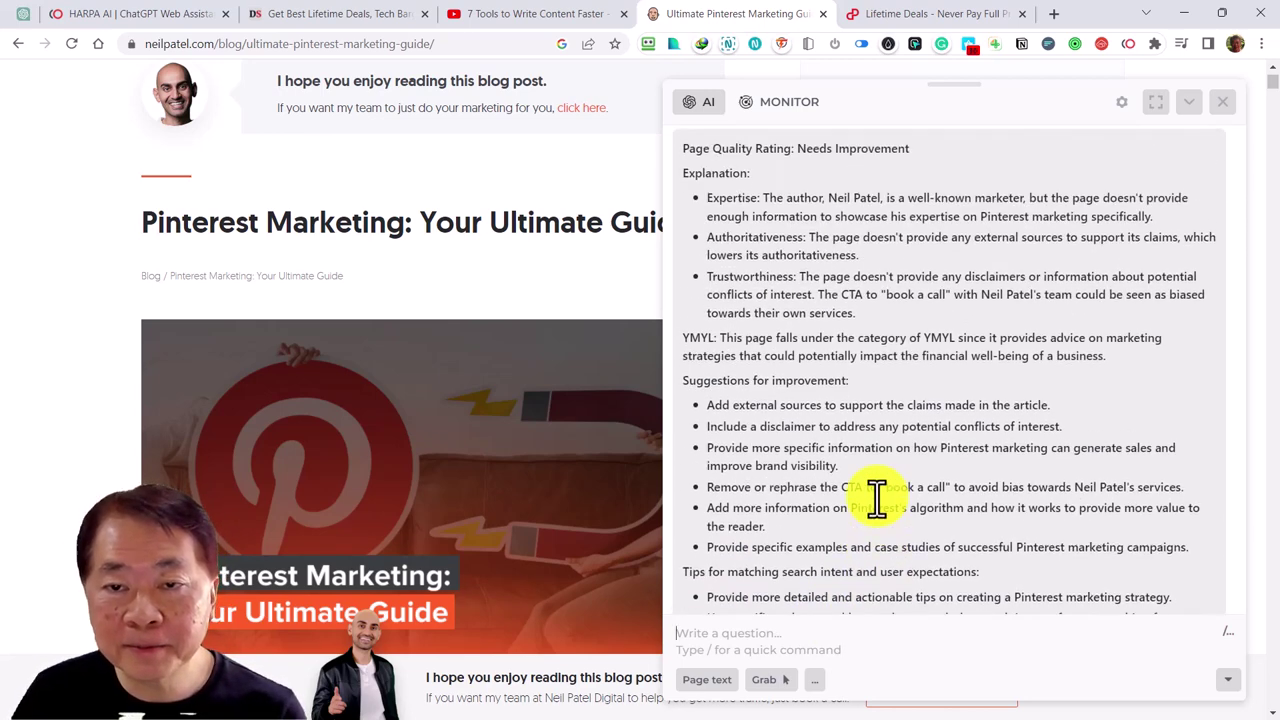
Examine the SEO audit's quality explanation, improvement suggestions, search intent tips and suggested H1 and title tag.
{"action": "scroll", "coordinate": [877, 497], "scroll_direction": "up", "scroll_amount": 2}
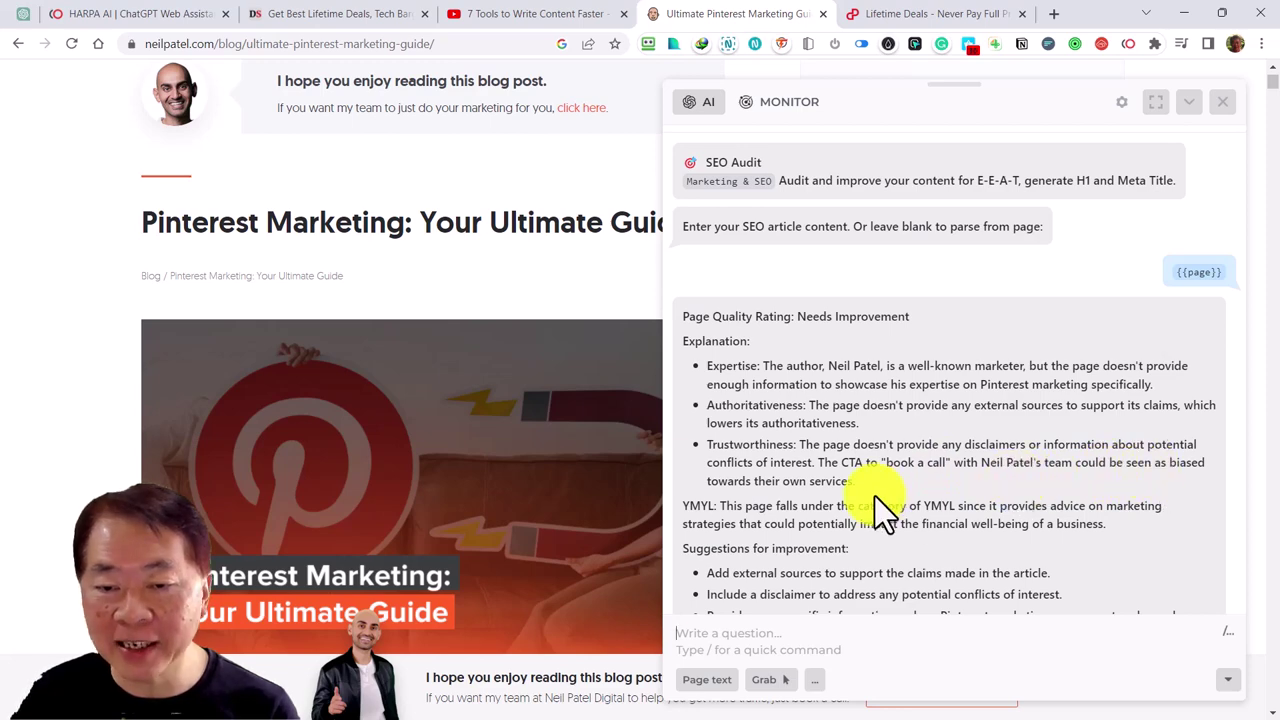
{"action": "scroll", "coordinate": [888, 478], "scroll_direction": "down", "scroll_amount": 2}
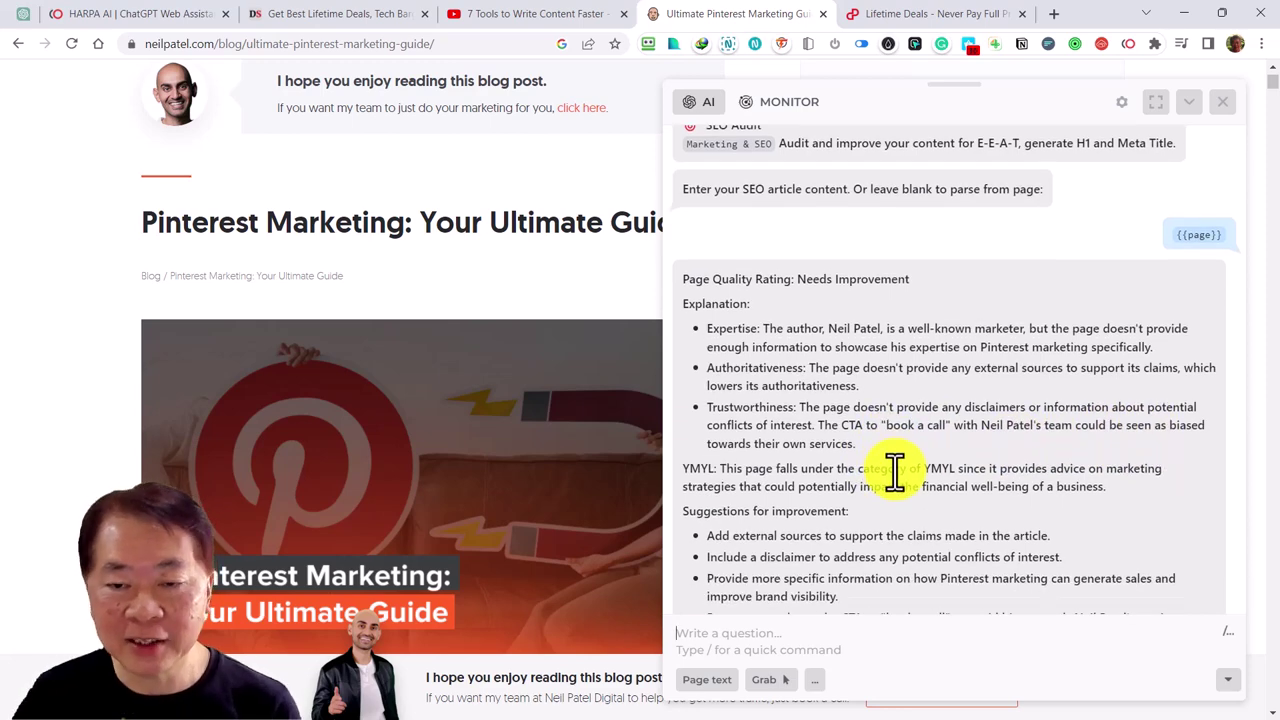
{"action": "scroll", "coordinate": [893, 470], "scroll_direction": "down", "scroll_amount": 1}
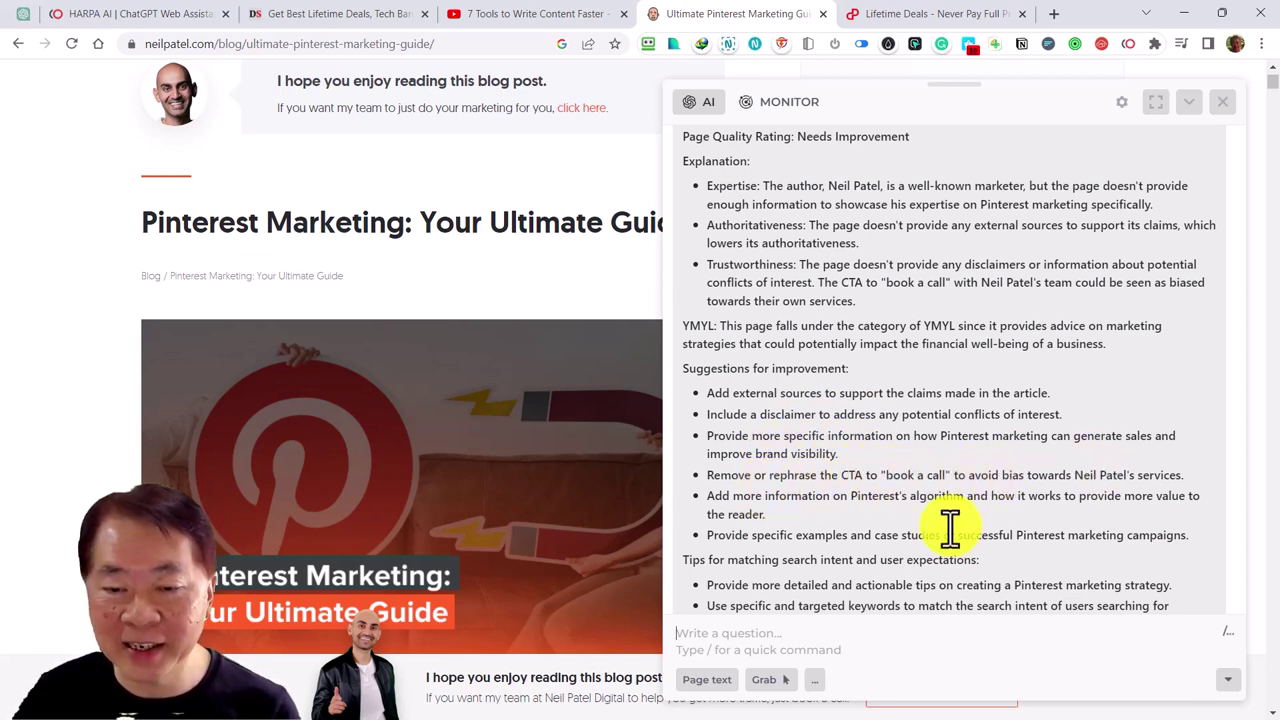
{"action": "scroll", "coordinate": [950, 527], "scroll_direction": "down", "scroll_amount": 2}
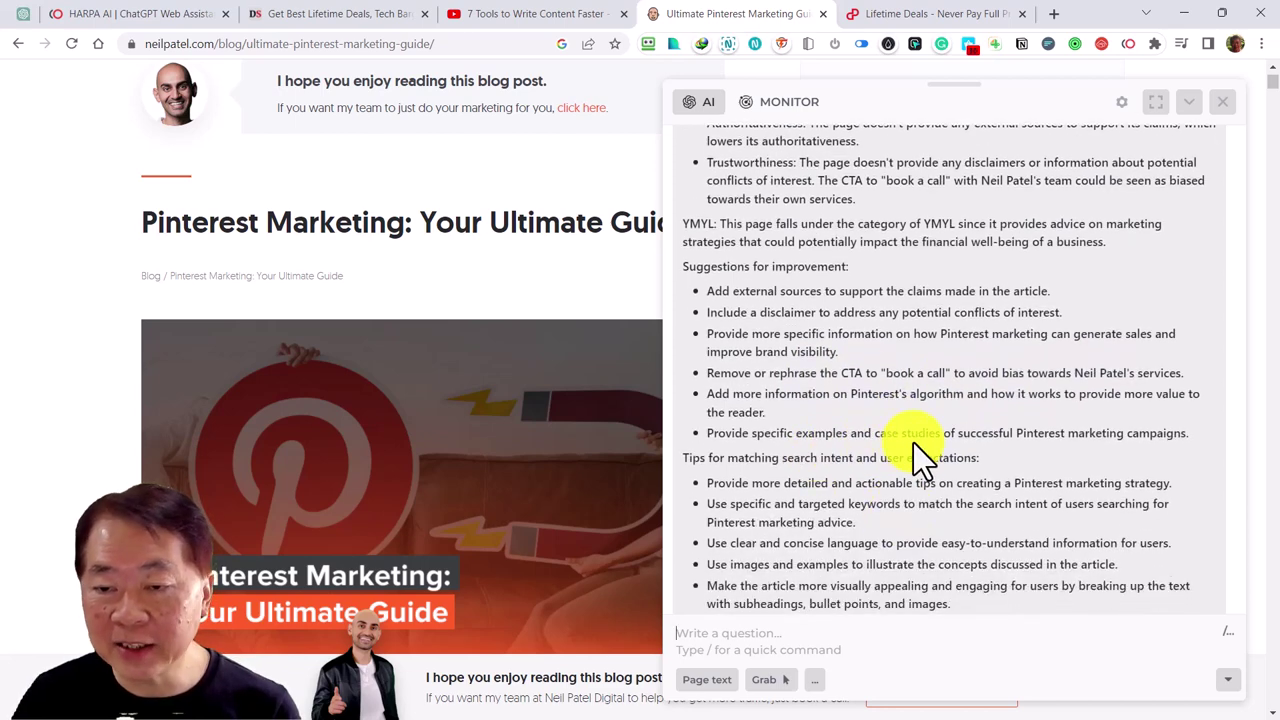
{"action": "scroll", "coordinate": [857, 531], "scroll_direction": "down", "scroll_amount": 1}
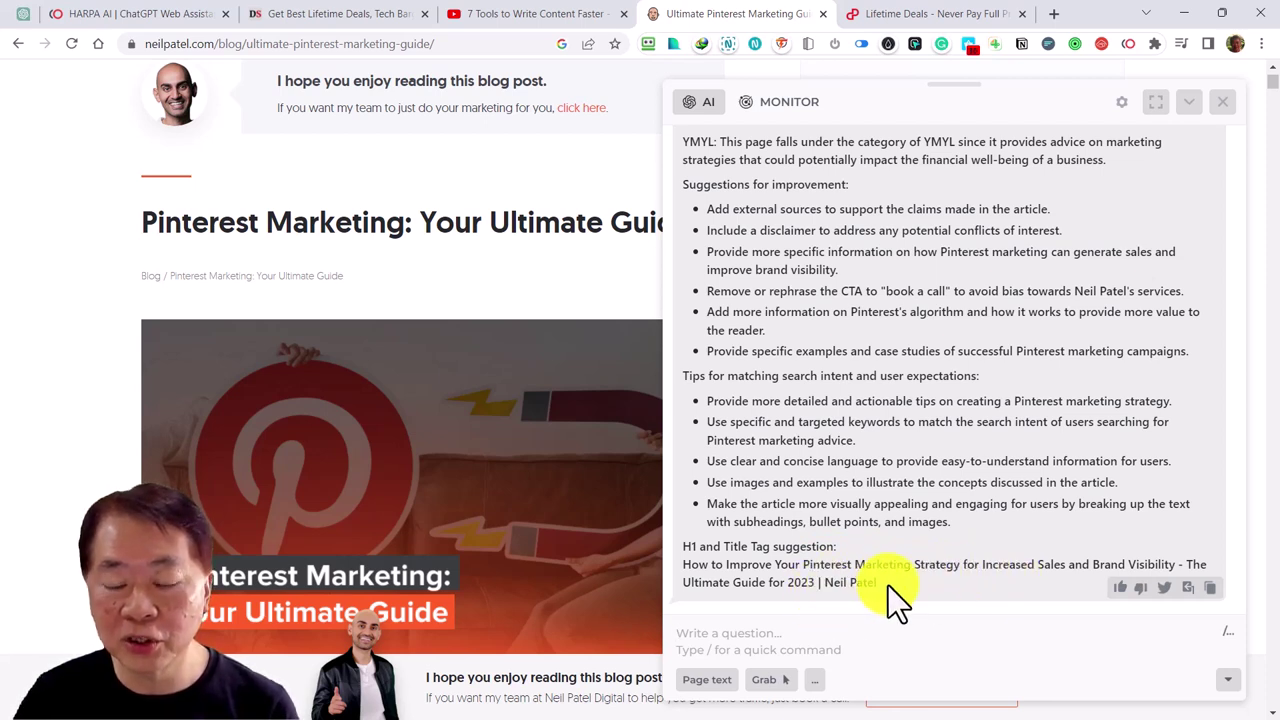
{"action": "left_click_drag", "start_coordinate": [890, 584], "coordinate": [670, 559]}
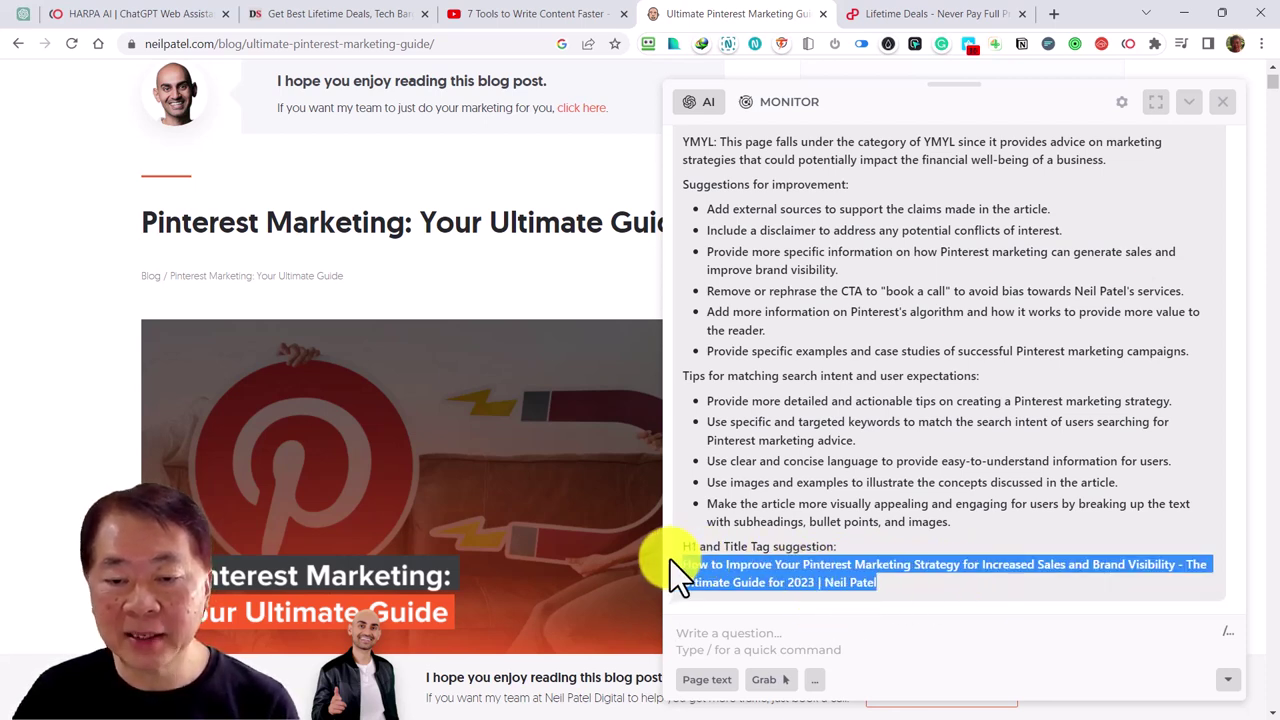
{"action": "left_click", "coordinate": [782, 571]}
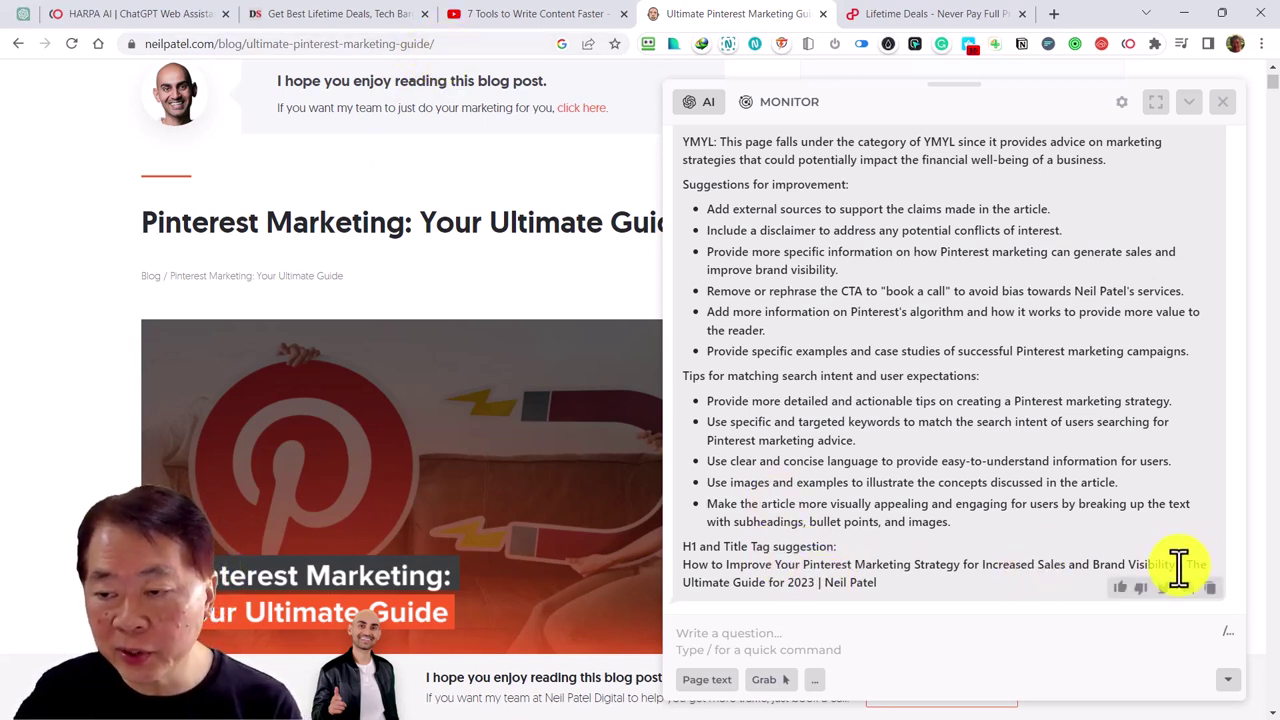
Copy "How to Improve Your Pinterest Marketing Strategy for Increased Sales and Brand Visibility" from the audit's H1 and title tag suggestion.
{"action": "left_click_drag", "start_coordinate": [1175, 567], "coordinate": [681, 569]}
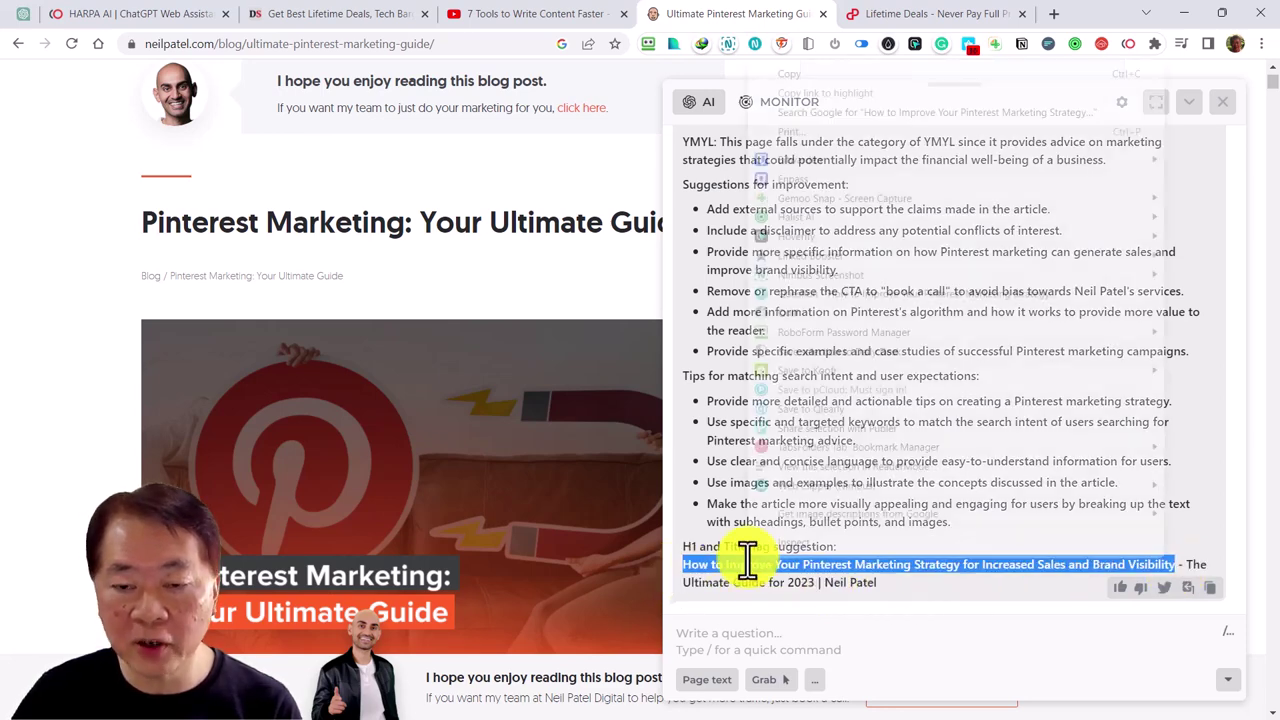
{"action": "right_click", "coordinate": [743, 563]}
{"action": "left_click", "coordinate": [799, 76]}
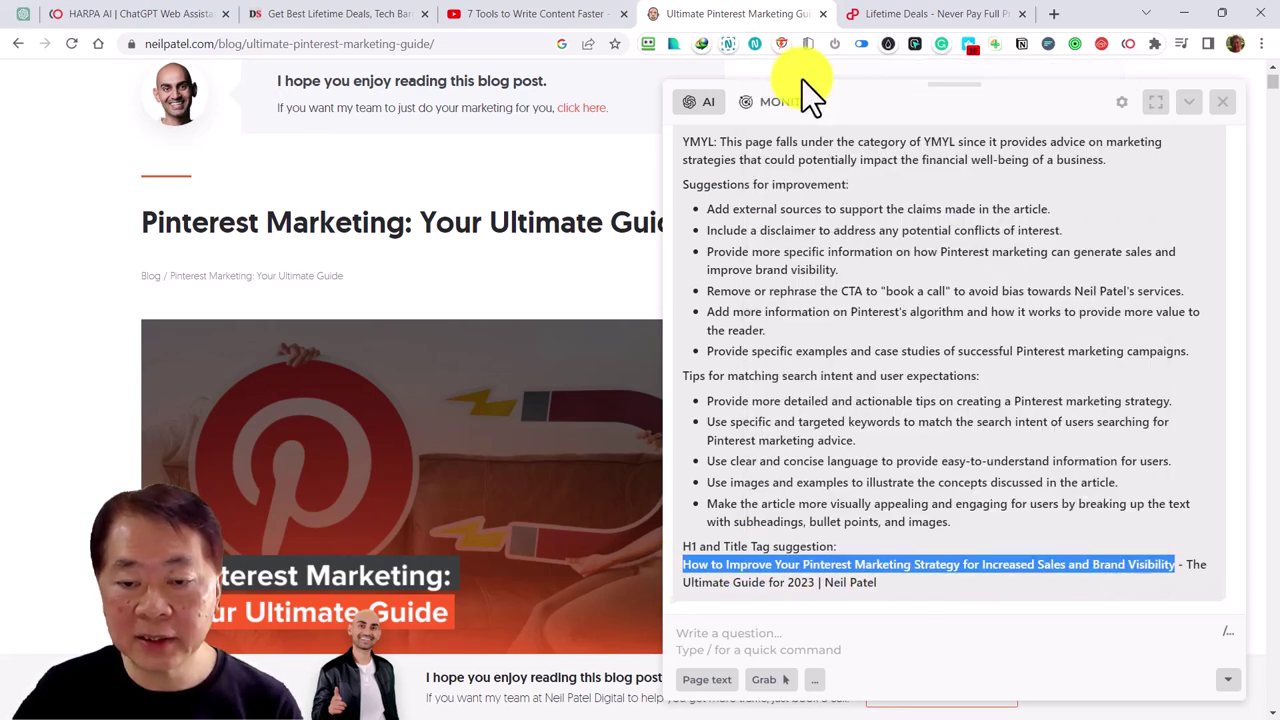
Find the "Long-form article writer" command by searching for "long" and run it with the copied title and the default instructions.
{"action": "left_click", "coordinate": [745, 637]}
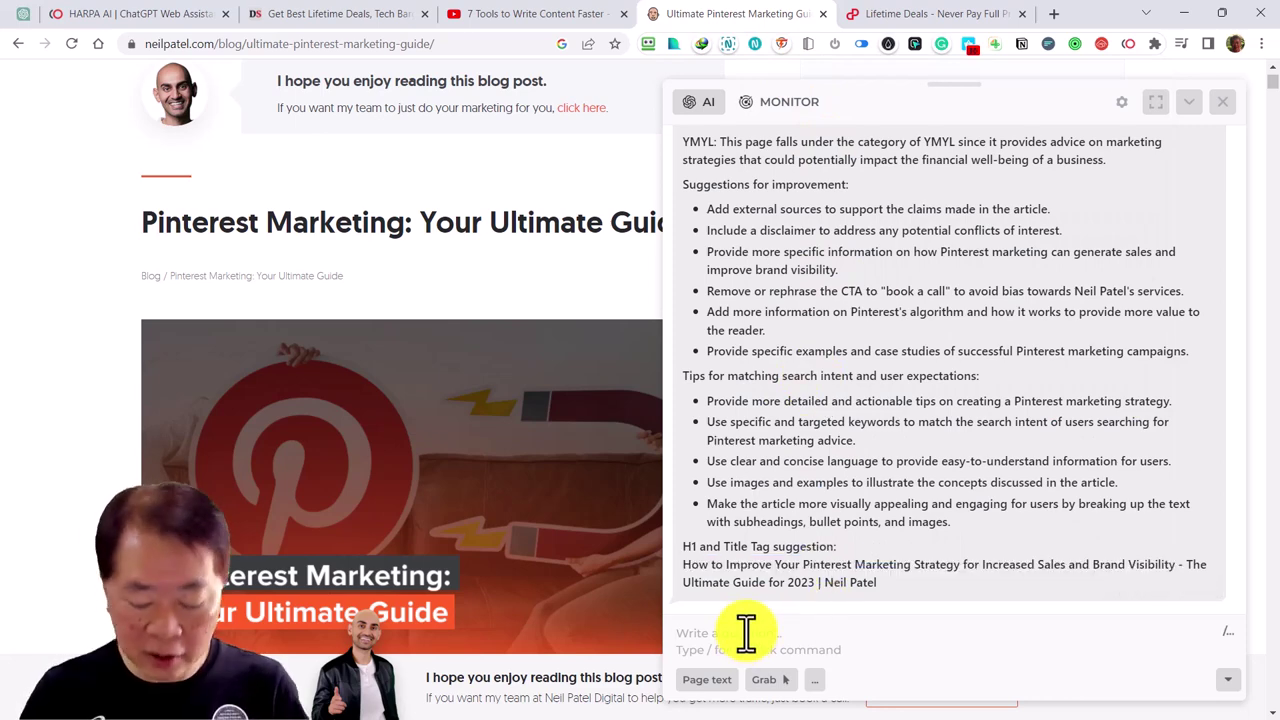
{"action": "type", "text": "/long"}
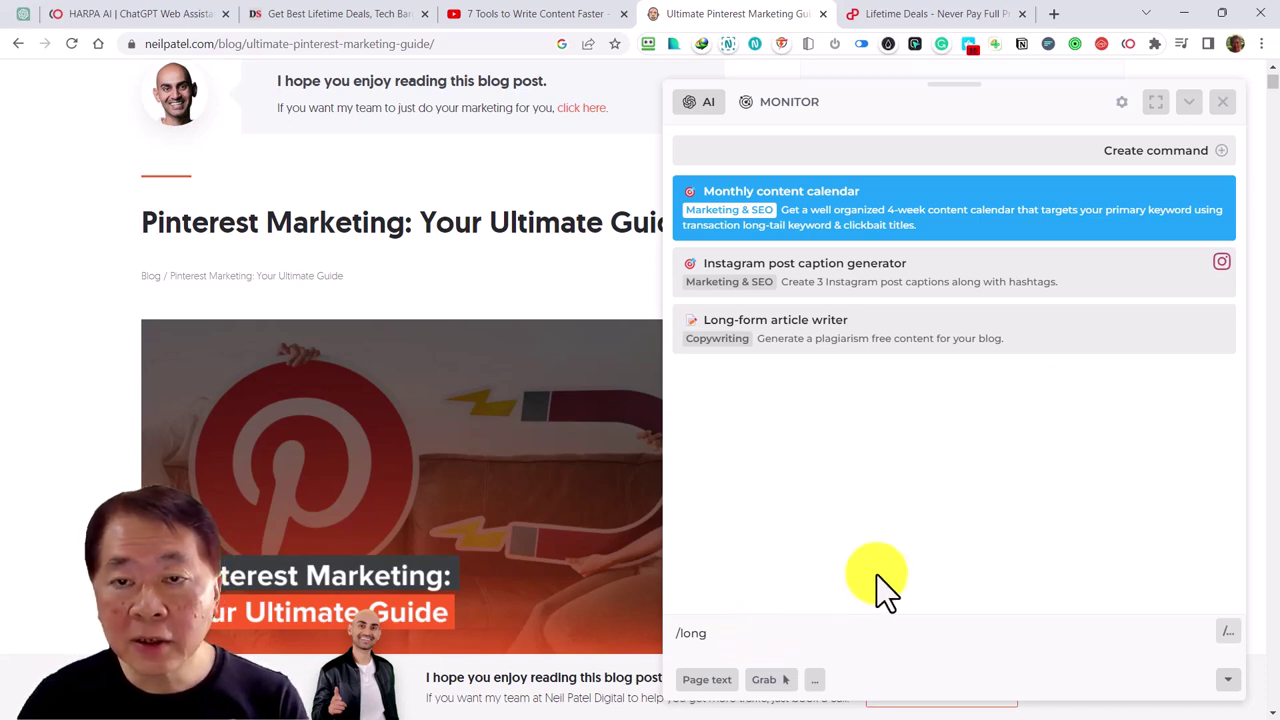
{"action": "left_click", "coordinate": [812, 342]}
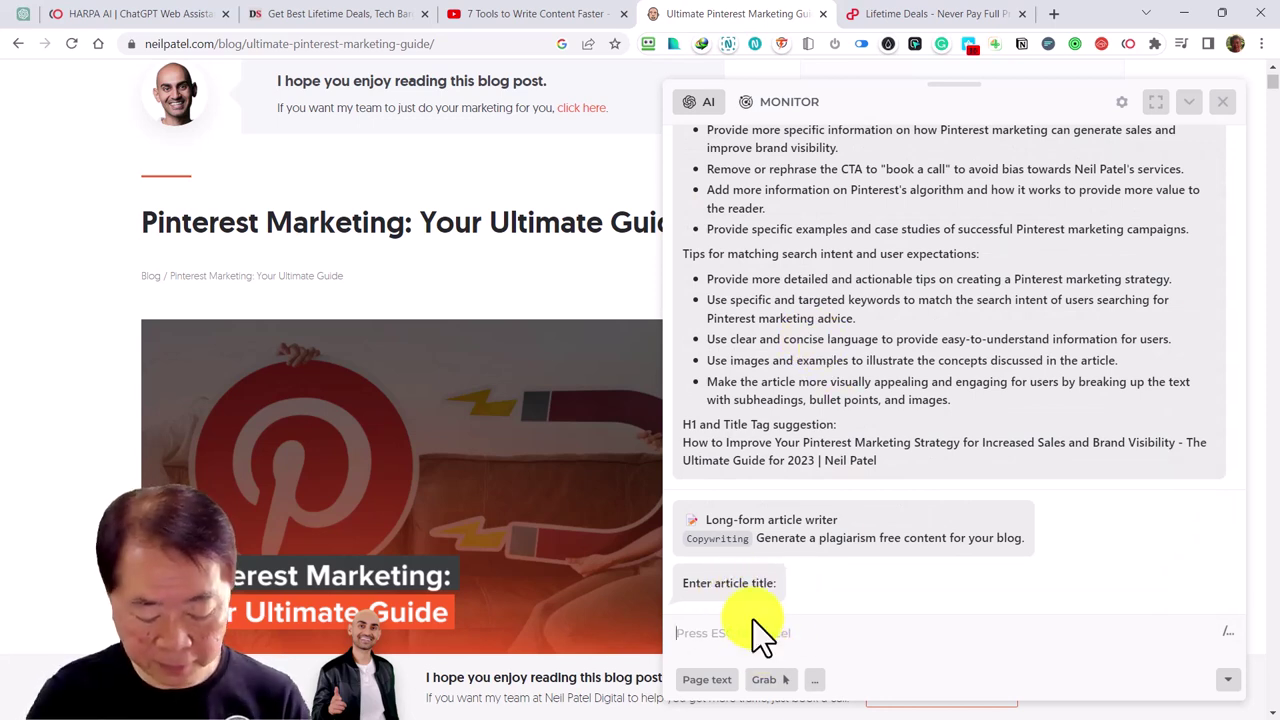
{"action": "key", "text": "ctrl+v"}
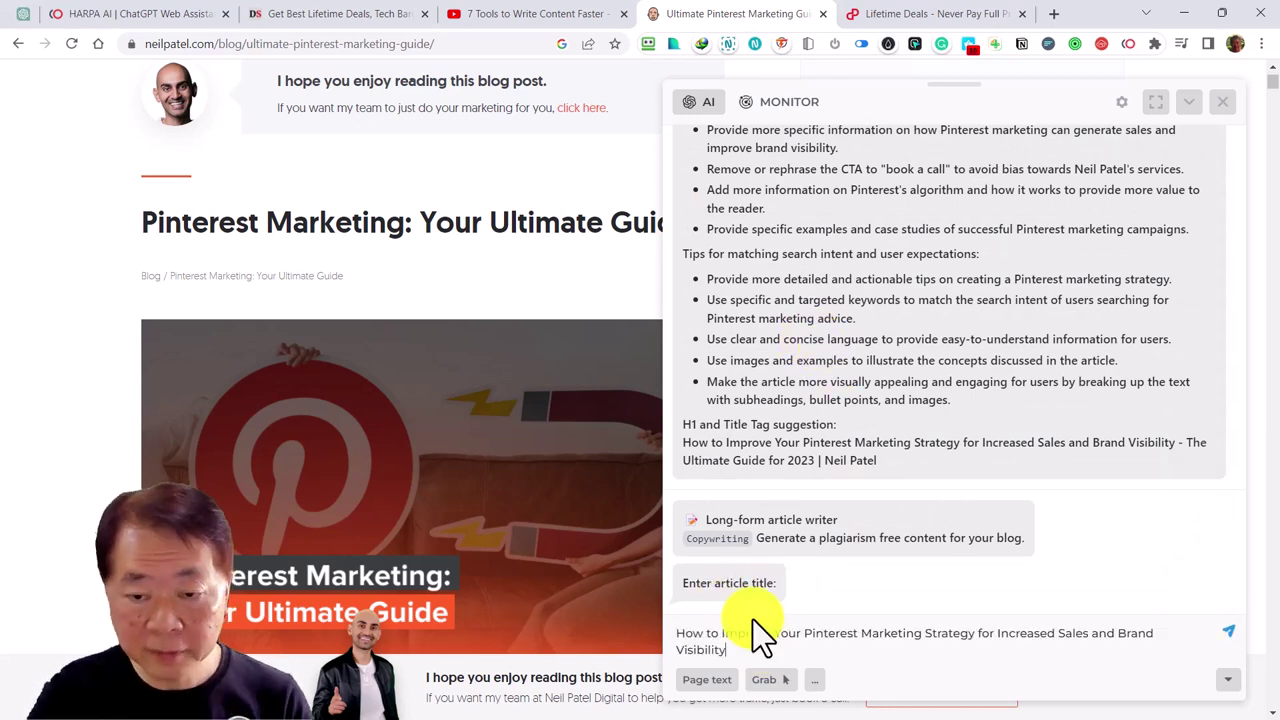
{"action": "left_click", "coordinate": [1238, 636]}
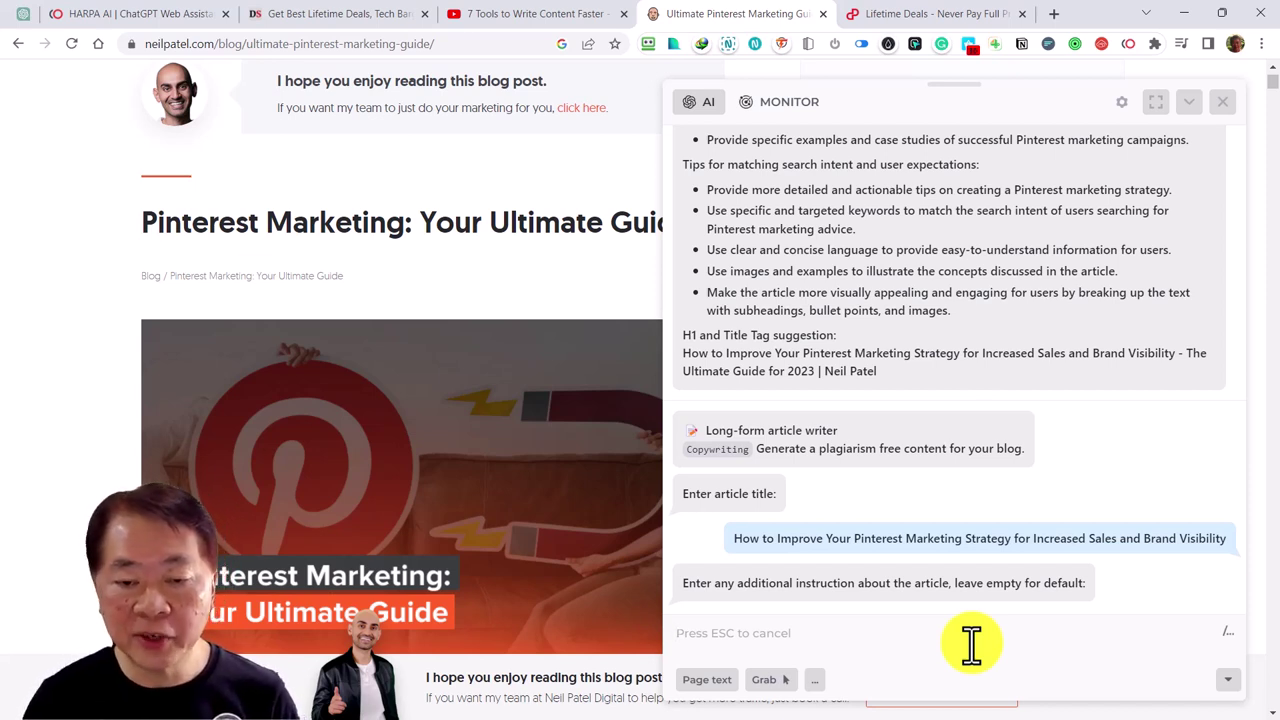
{"action": "key", "text": "Return"}
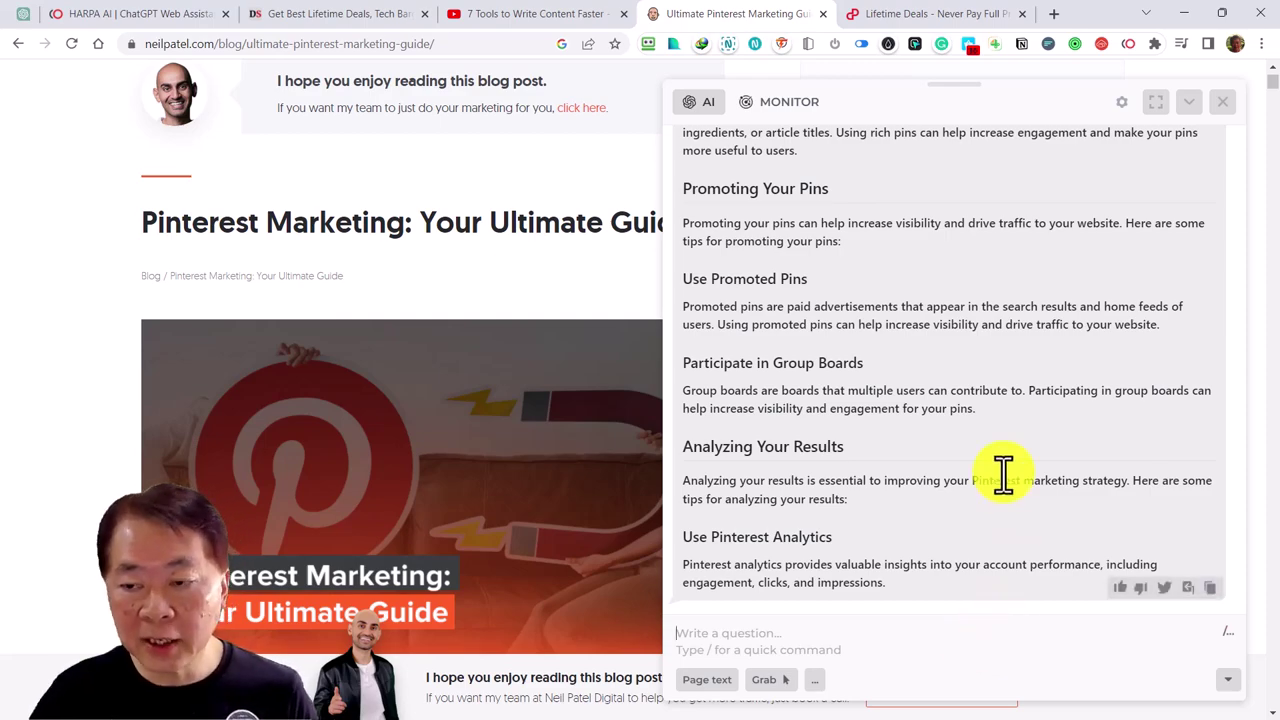
Review the generated long-form article from its instructions and introduction down to the last section.
{"action": "scroll", "coordinate": [1003, 475], "scroll_direction": "up", "scroll_amount": 10}
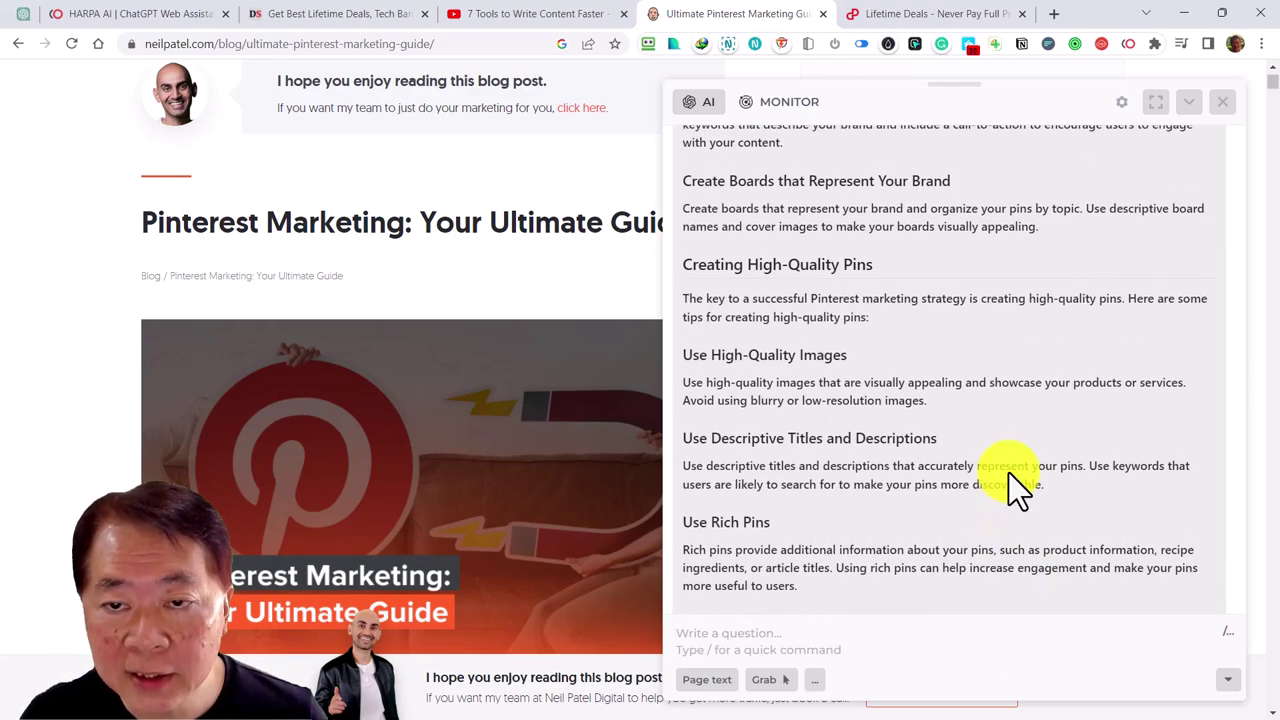
{"action": "scroll", "coordinate": [1008, 472], "scroll_direction": "up", "scroll_amount": 10}
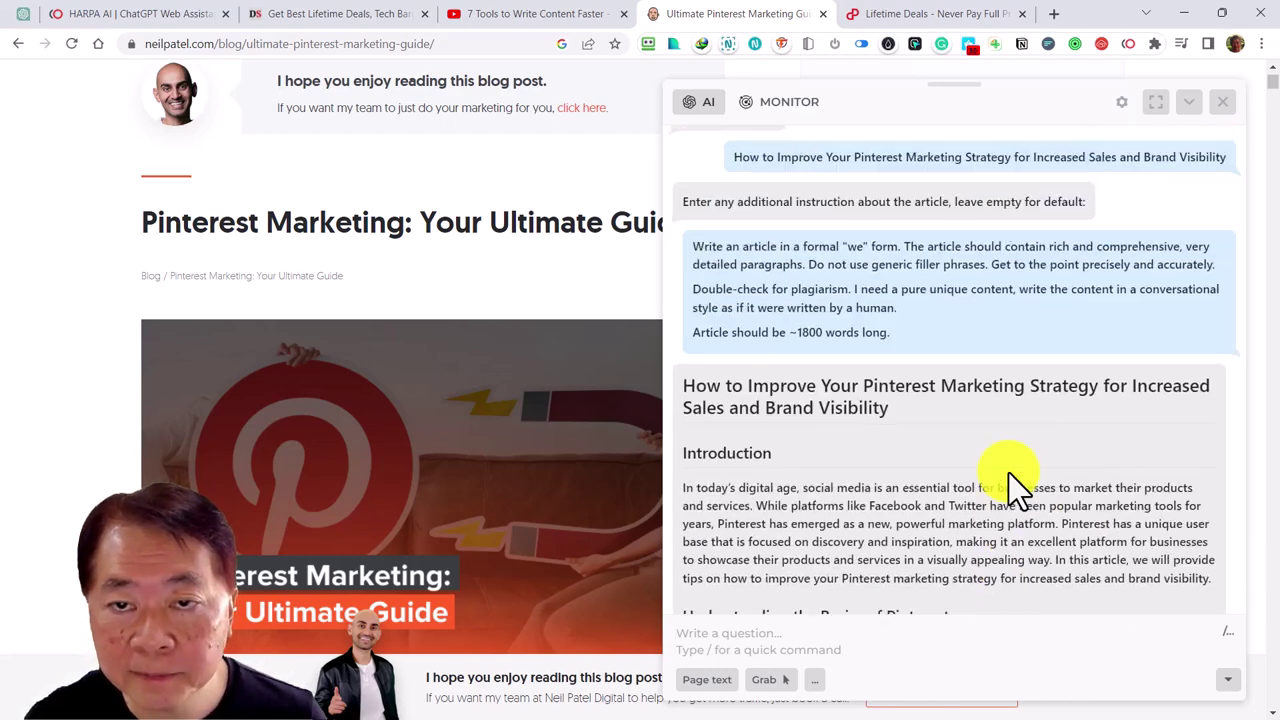
{"action": "scroll", "coordinate": [1008, 472], "scroll_direction": "down", "scroll_amount": 15}
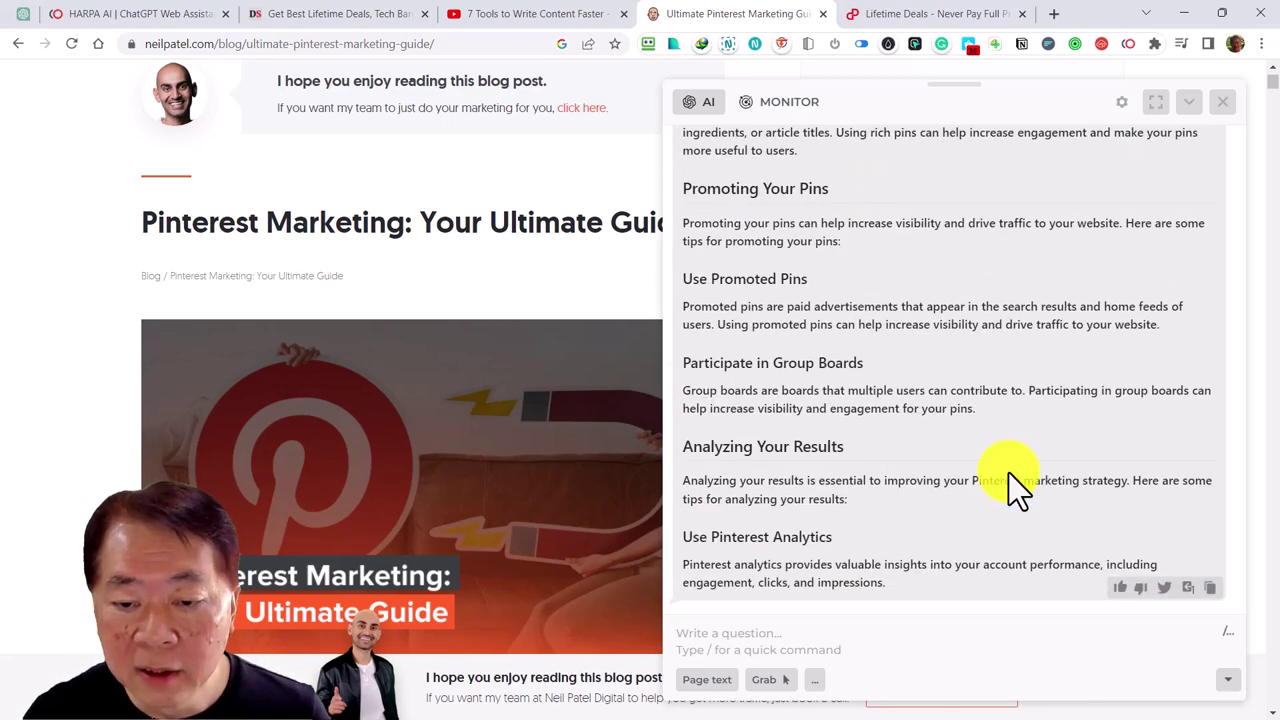
{"action": "scroll", "coordinate": [800, 705], "scroll_direction": "down", "scroll_amount": 1}
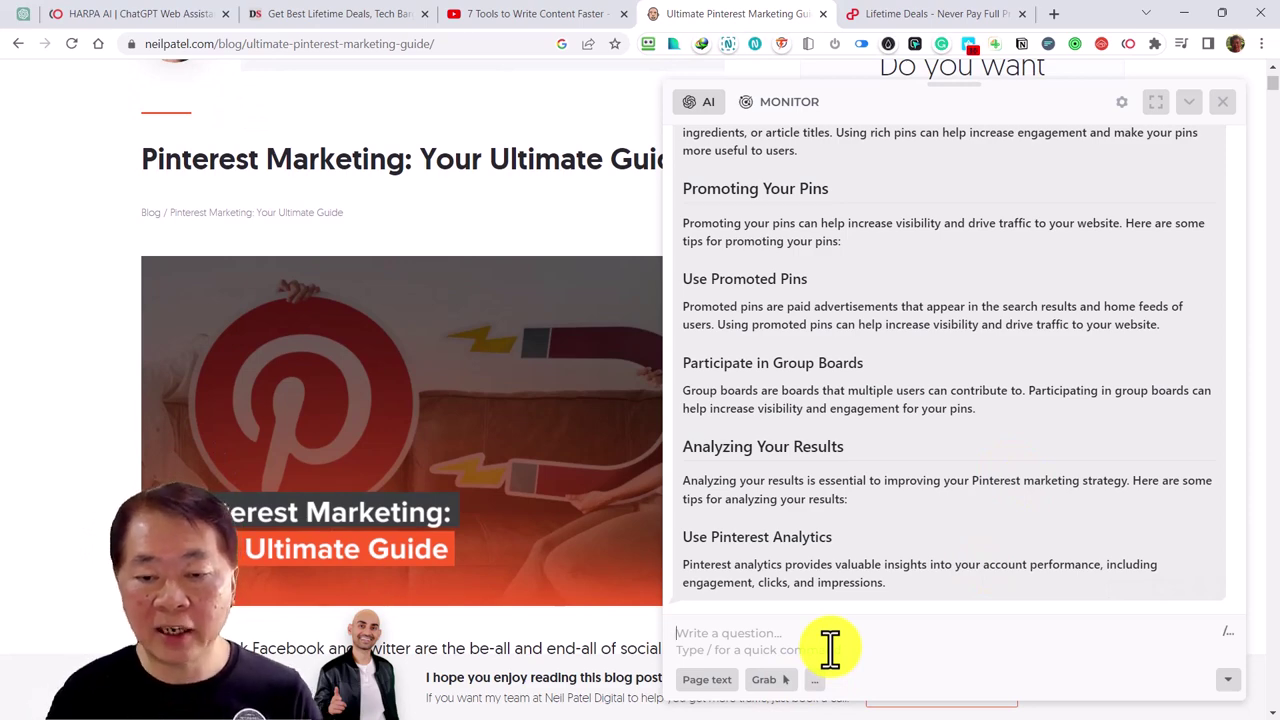
Find the "Continue" command by searching for "continu" and send its prompt to have the unfinished article completed.
{"action": "type", "text": "/cpm"}
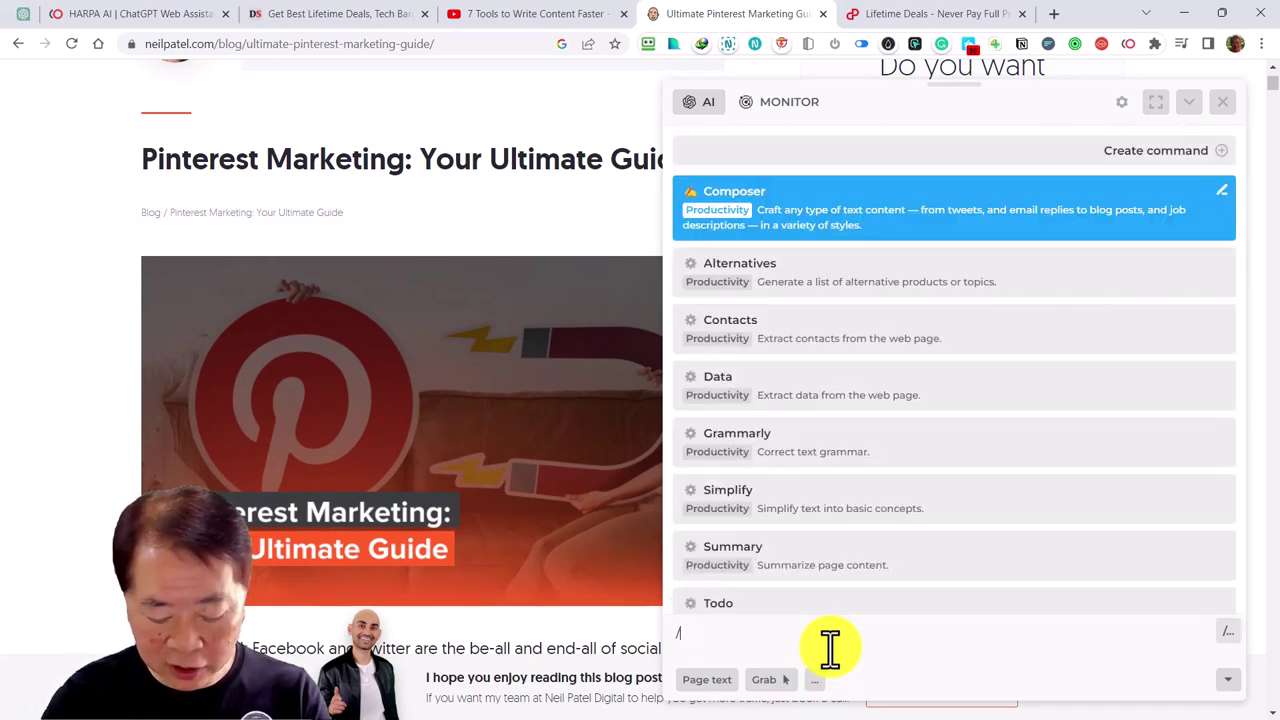
{"action": "key", "text": "BackSpace"}
{"action": "key", "text": "BackSpace"}
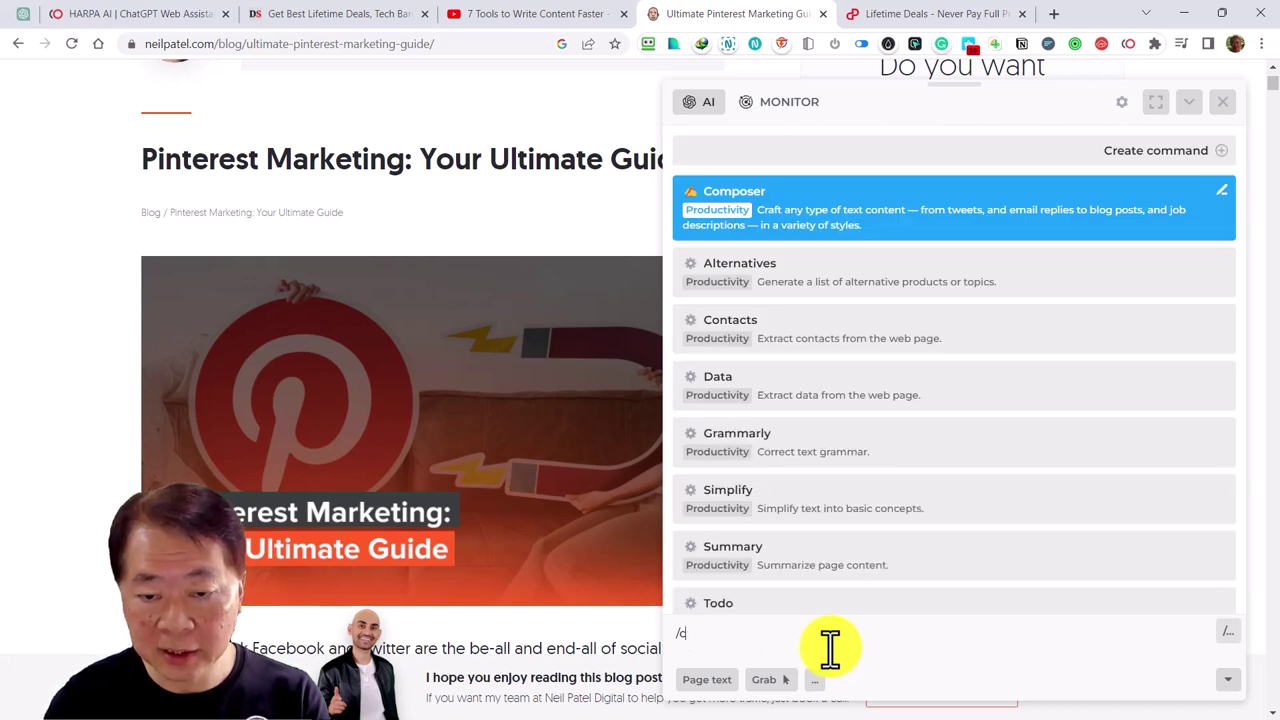
{"action": "type", "text": "on"}
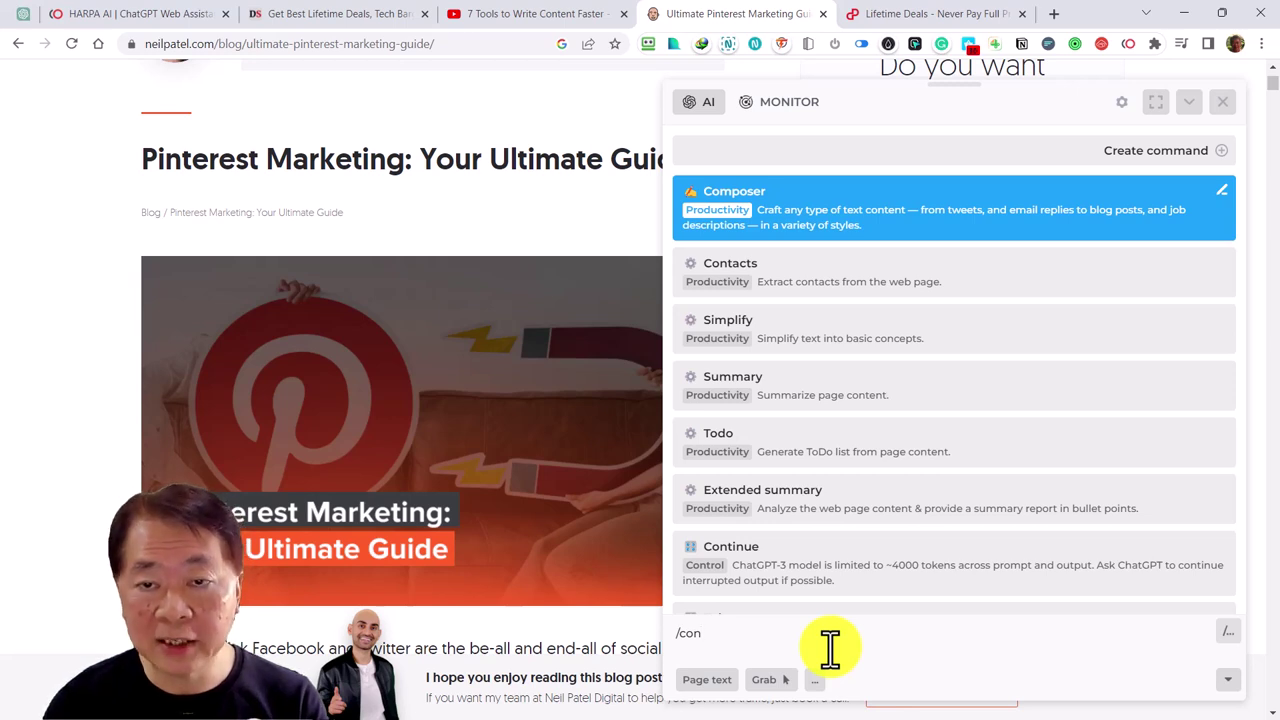
{"action": "type", "text": "t"}
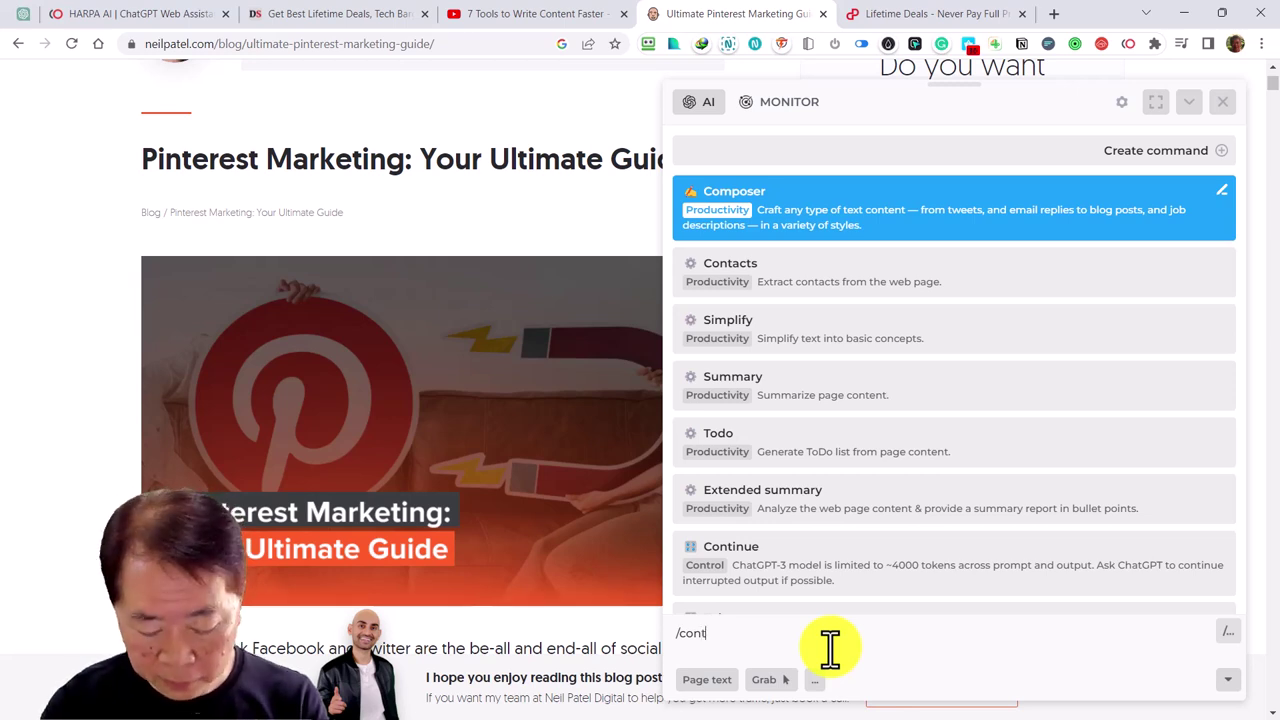
{"action": "type", "text": "inu"}
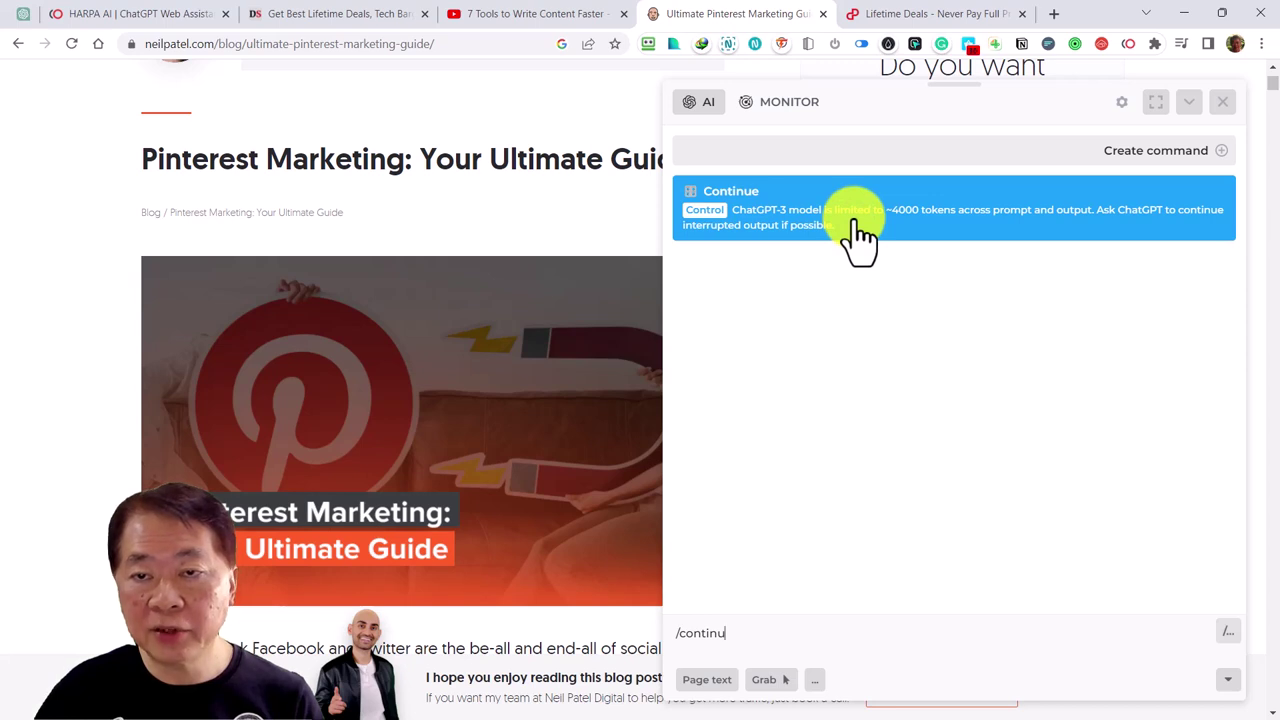
{"action": "left_click", "coordinate": [920, 238]}
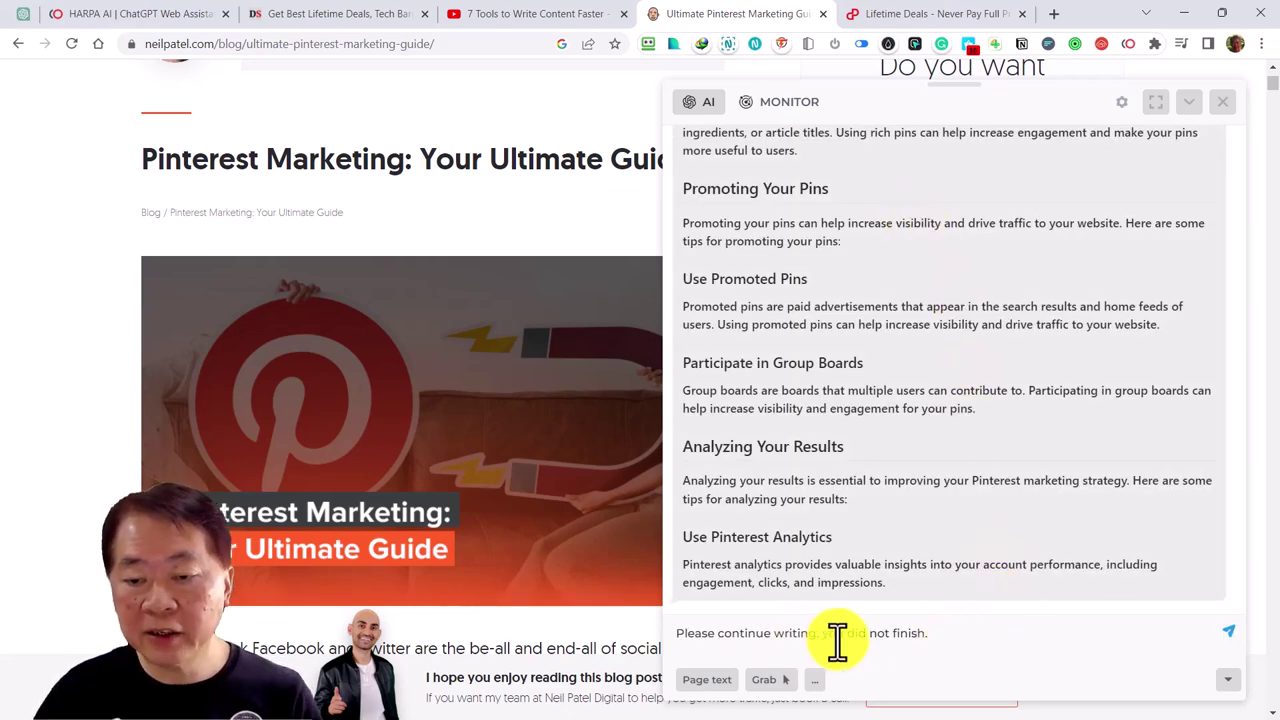
{"action": "left_click", "coordinate": [1240, 634]}
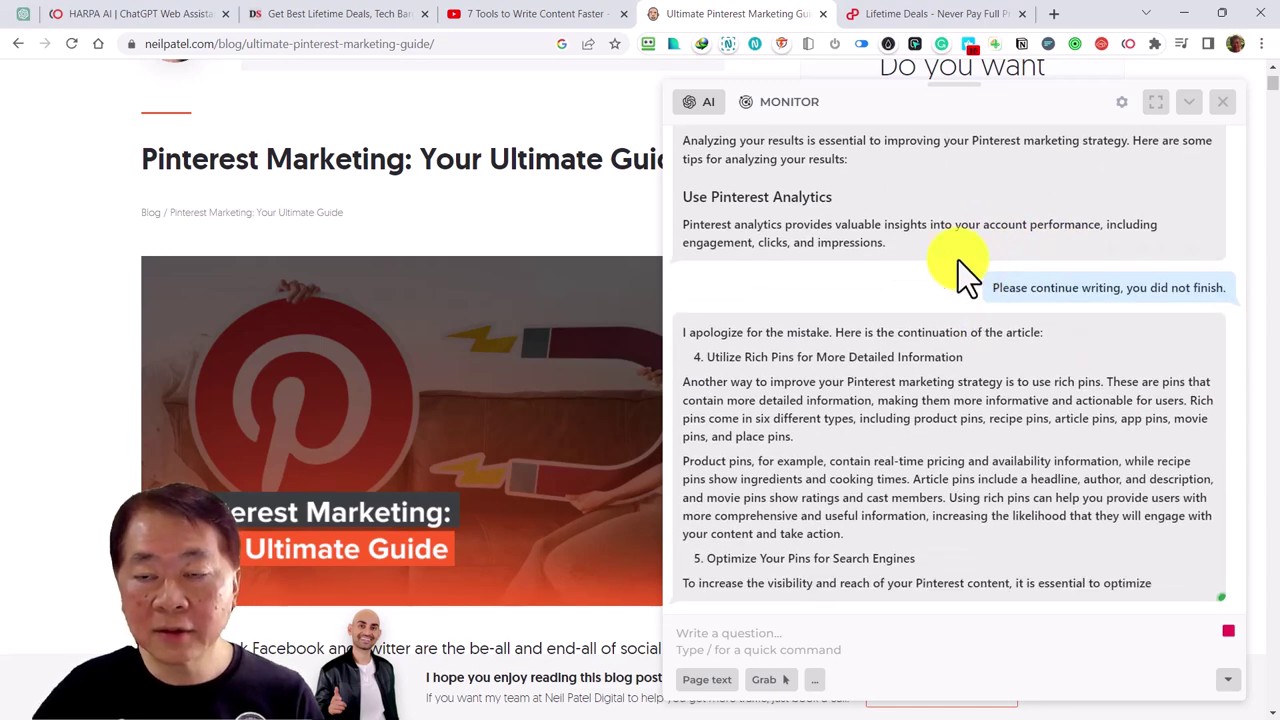
Review the article from its title through the continued sections to the conclusion, comparing where the two parts join.
{"action": "scroll", "coordinate": [946, 206], "scroll_direction": "up", "scroll_amount": 4}
{"action": "scroll", "coordinate": [948, 208], "scroll_direction": "up", "scroll_amount": 10}
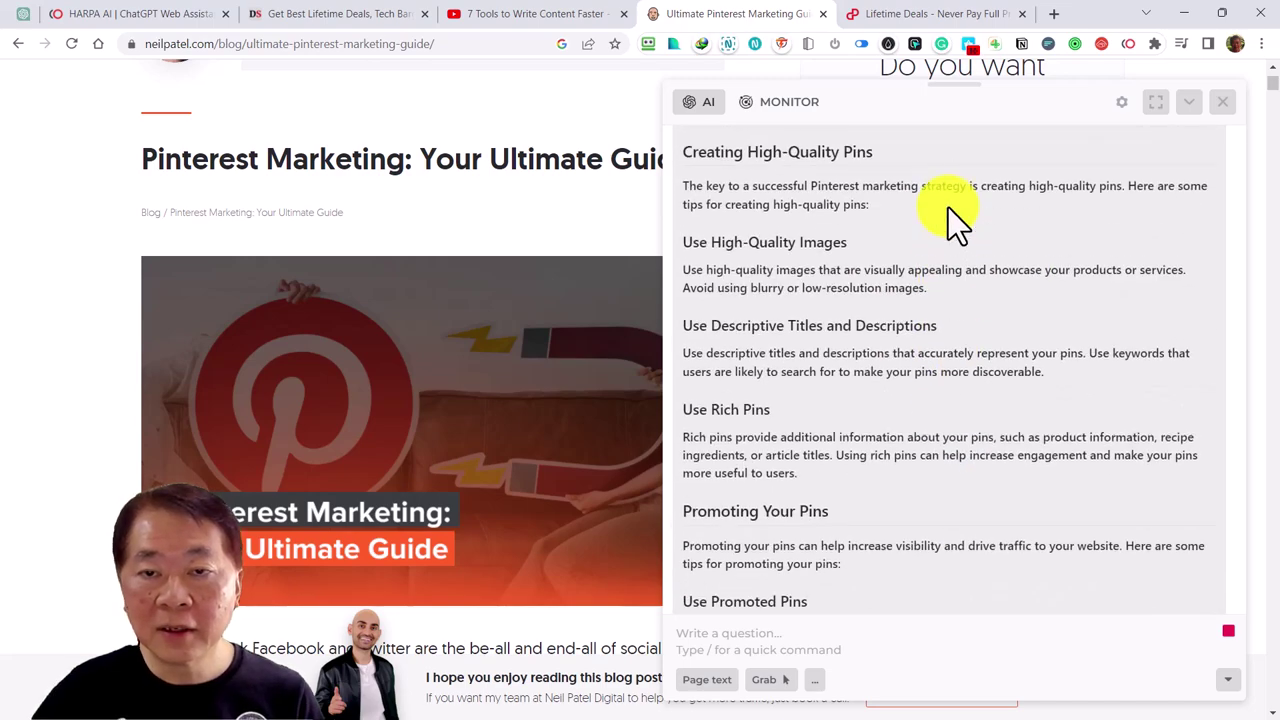
{"action": "scroll", "coordinate": [948, 207], "scroll_direction": "up", "scroll_amount": 5}
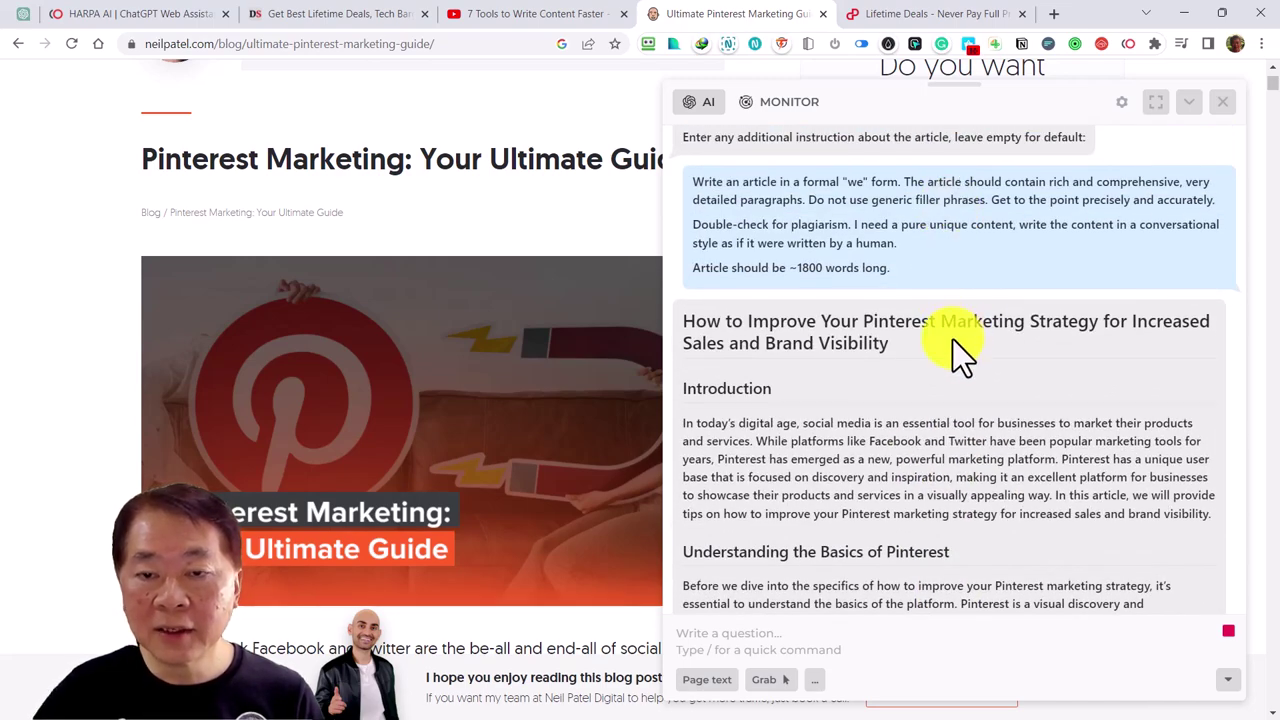
{"action": "scroll", "coordinate": [952, 342], "scroll_direction": "down", "scroll_amount": 10}
{"action": "scroll", "coordinate": [952, 344], "scroll_direction": "down", "scroll_amount": 8}
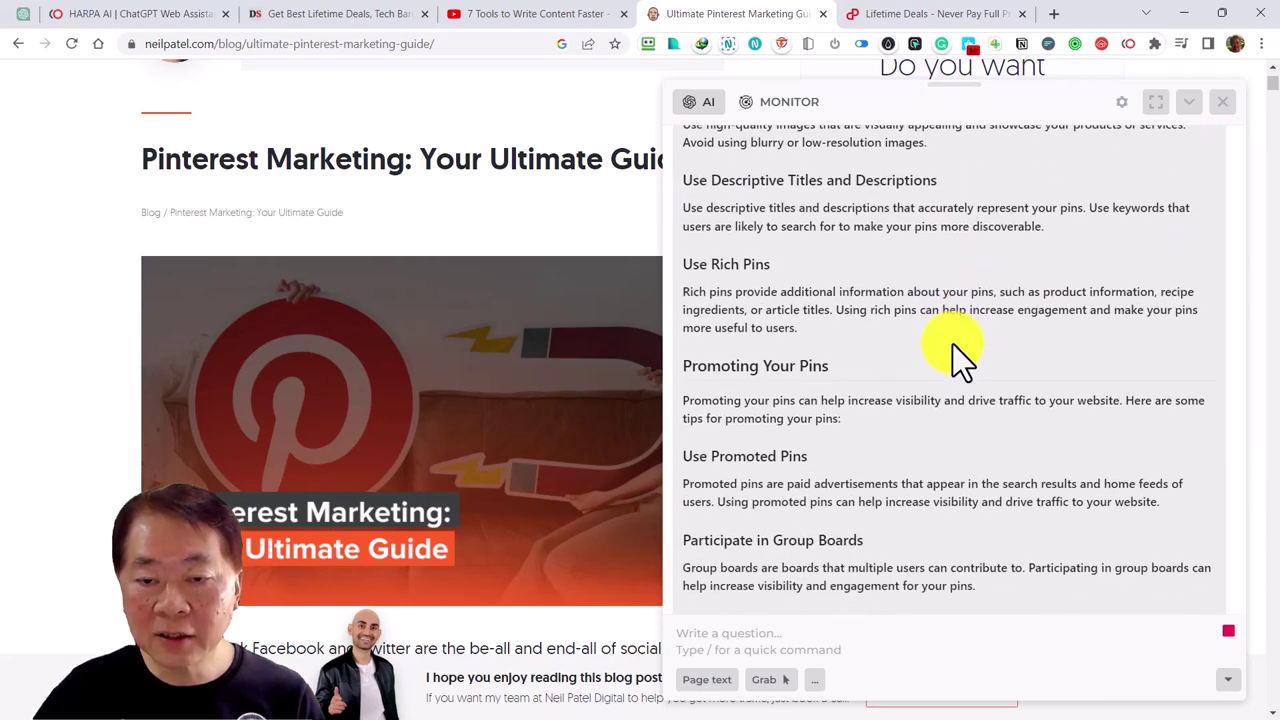
{"action": "scroll", "coordinate": [952, 344], "scroll_direction": "down", "scroll_amount": 4}
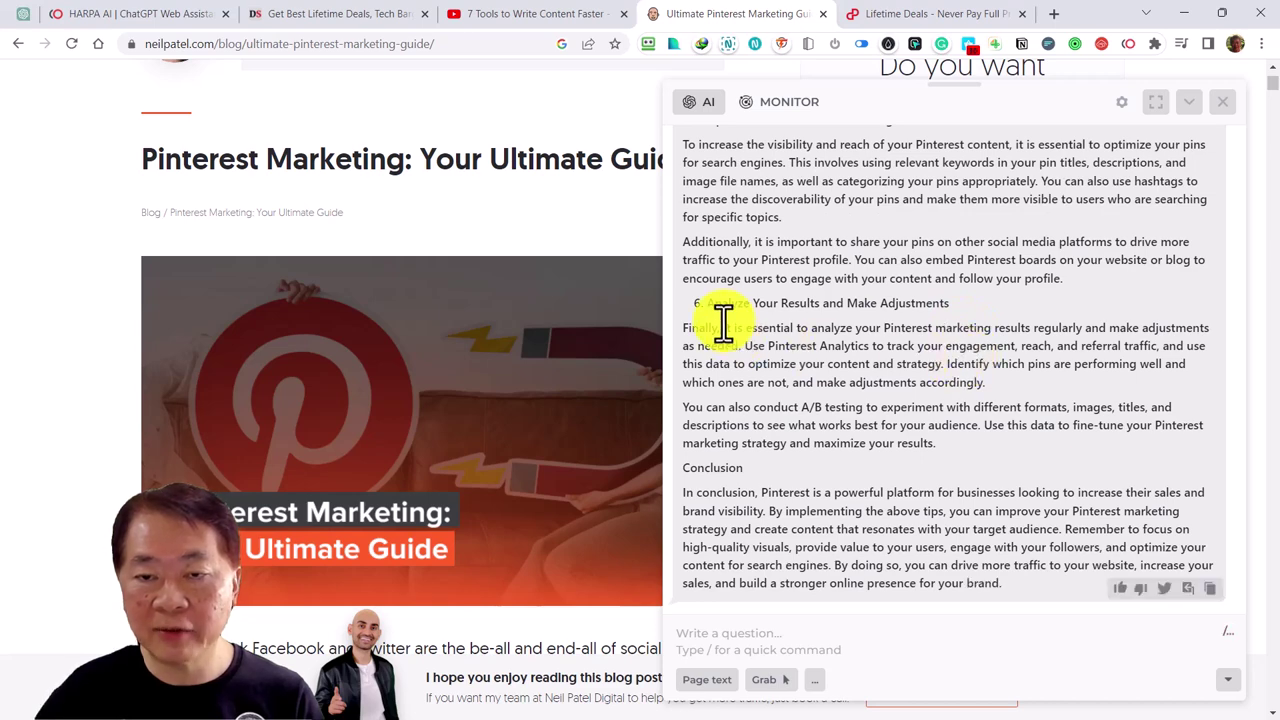
{"action": "scroll", "coordinate": [898, 336], "scroll_direction": "up", "scroll_amount": 8}
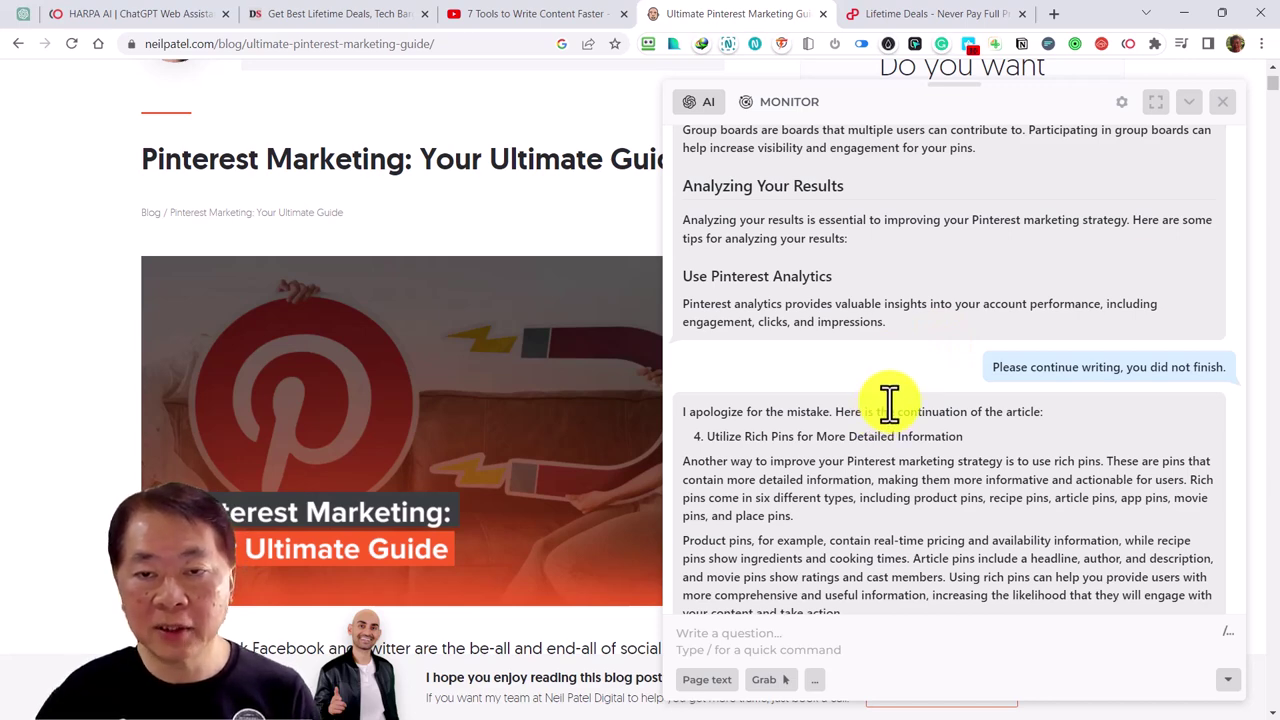
{"action": "scroll", "coordinate": [890, 401], "scroll_direction": "down", "scroll_amount": 5}
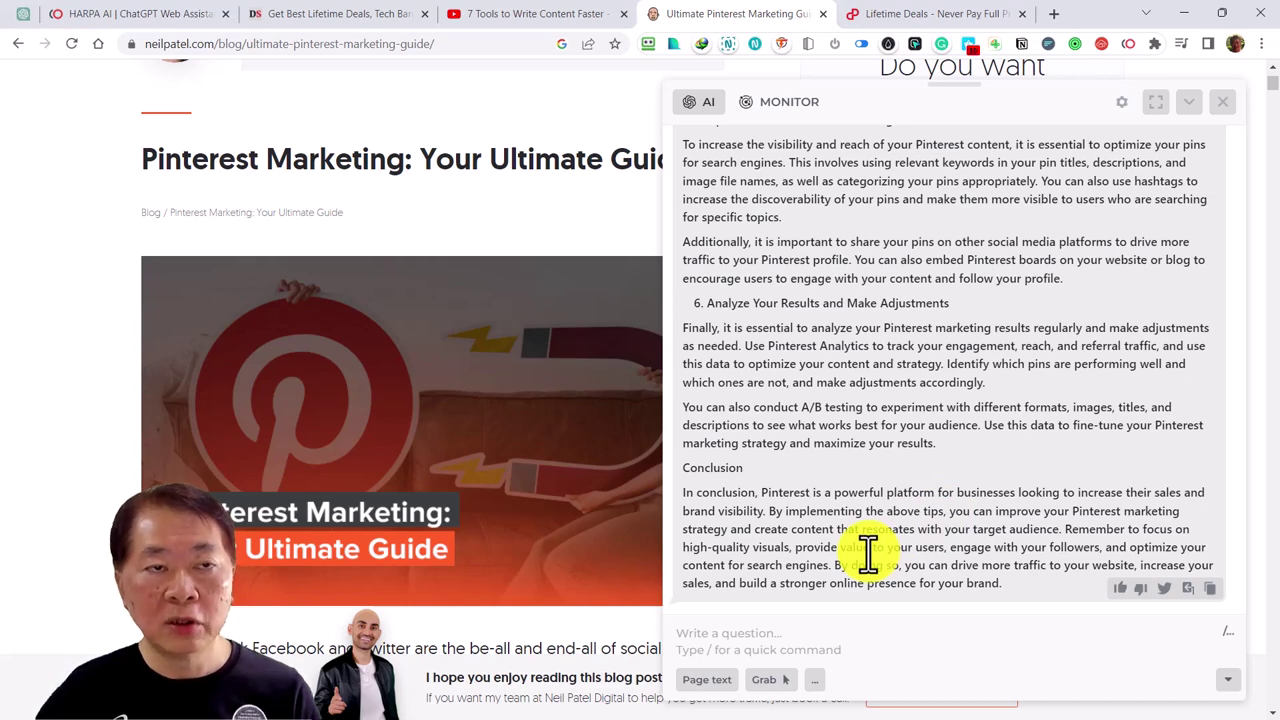
Switch to the HARPA AI website and look through its feature overview down to the use cases.
{"action": "left_click", "coordinate": [154, 27]}
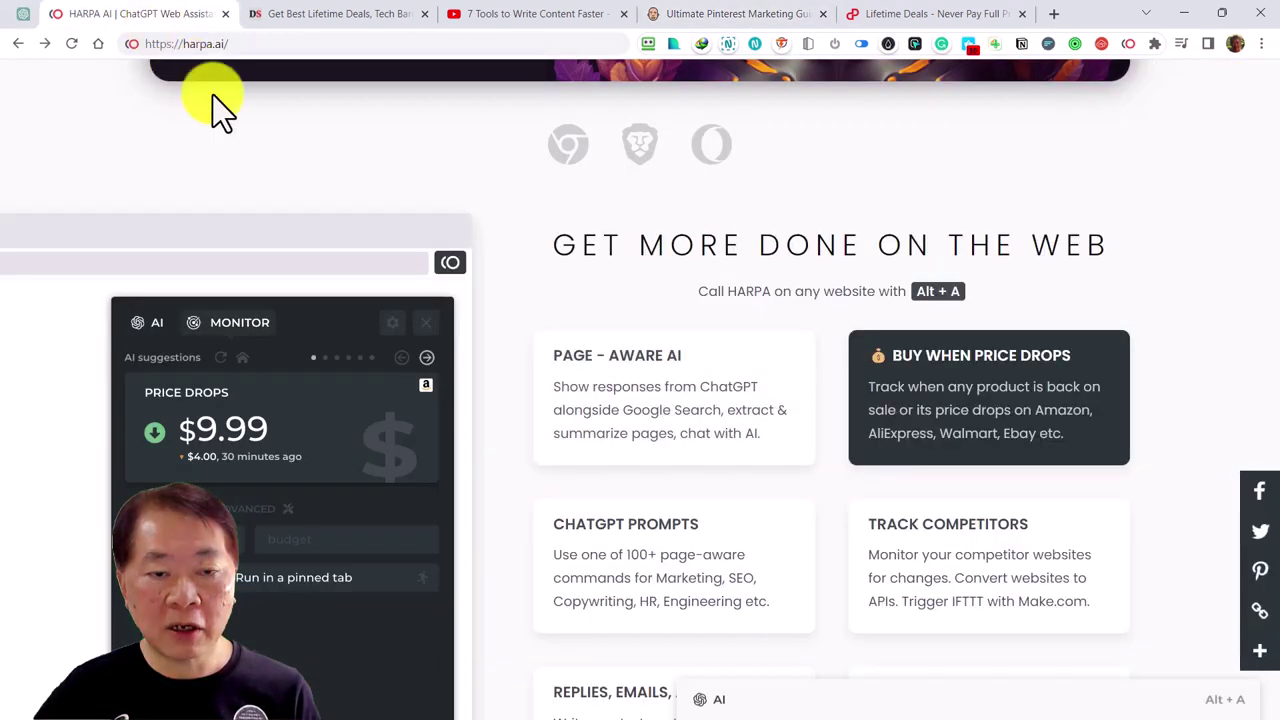
{"action": "scroll", "coordinate": [697, 520], "scroll_direction": "down", "scroll_amount": 1}
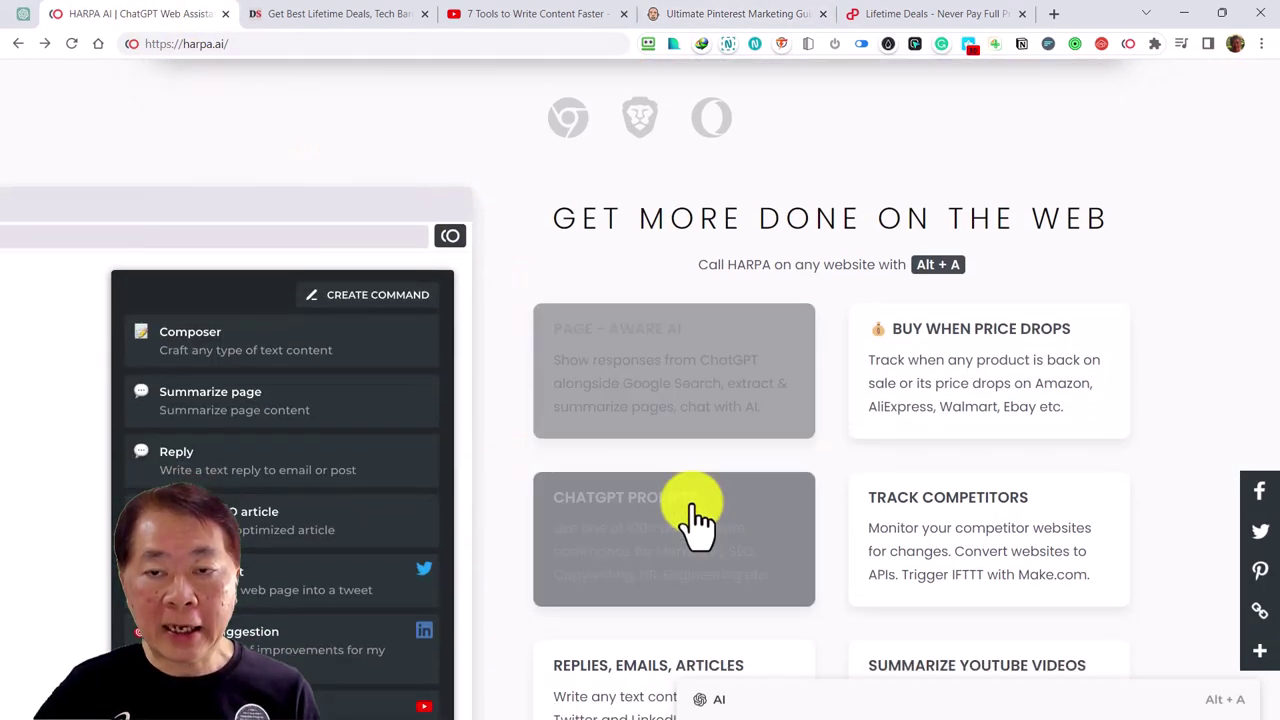
{"action": "scroll", "coordinate": [697, 520], "scroll_direction": "down", "scroll_amount": 9}
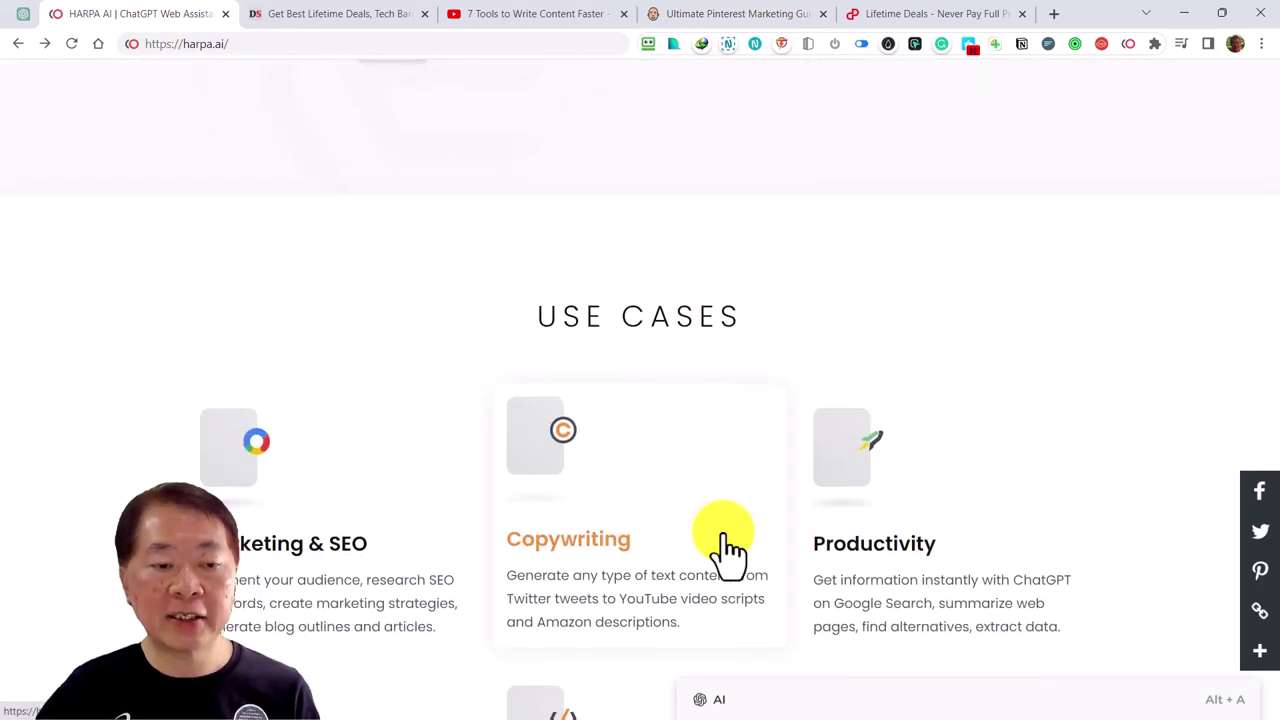
Look through the six use cases on the HARPA AI website, from Marketing & SEO to Spreadsheets.
{"action": "scroll", "coordinate": [727, 548], "scroll_direction": "down", "scroll_amount": 3}
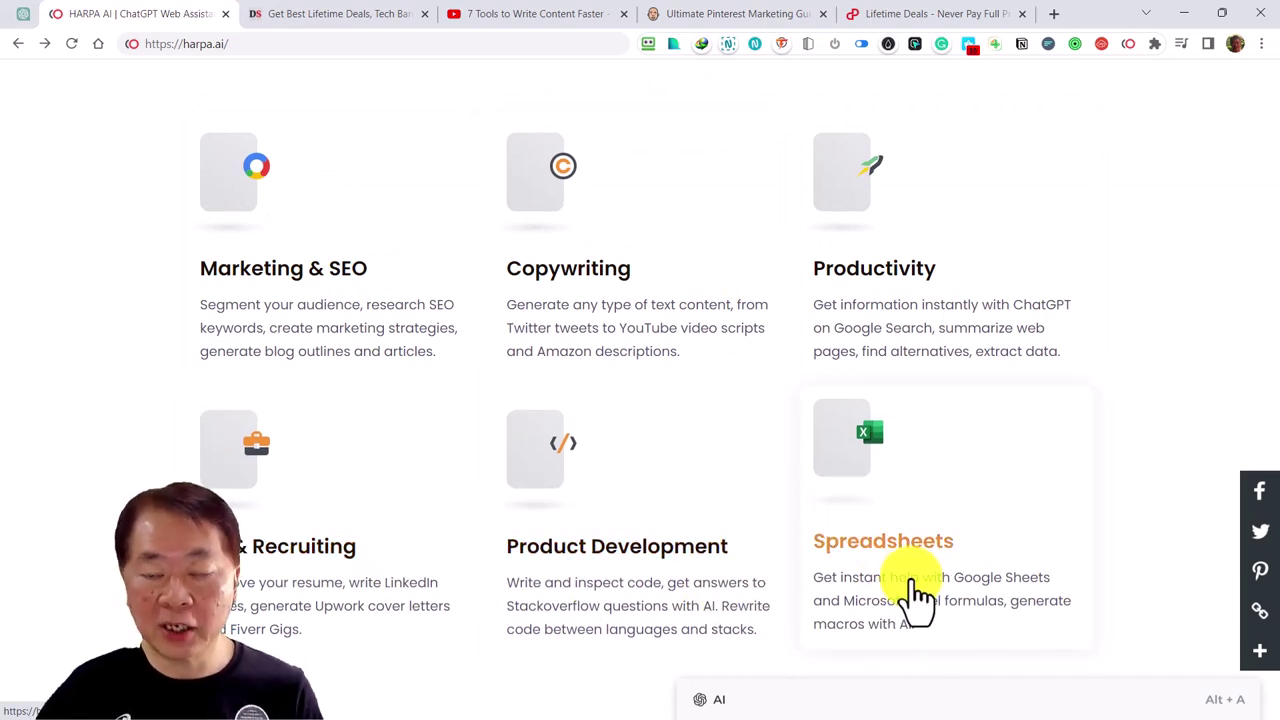
{"action": "scroll", "coordinate": [715, 575], "scroll_direction": "down", "scroll_amount": 2}
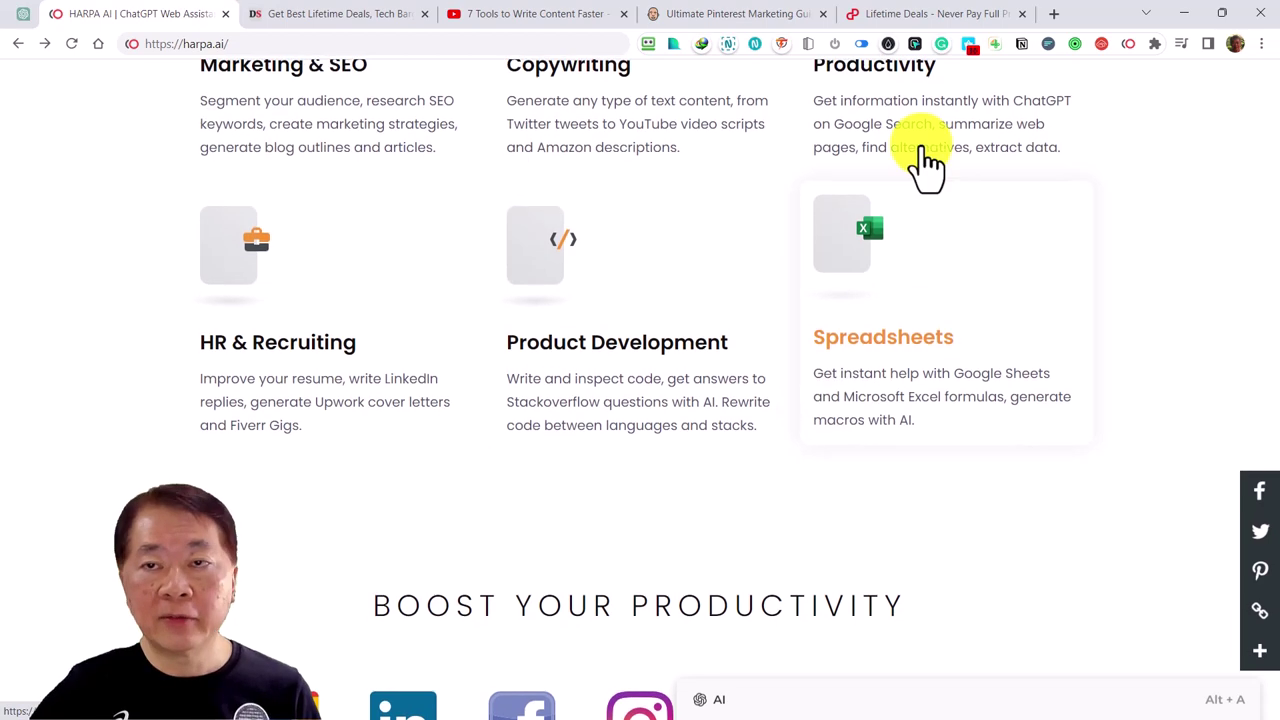
Switch to the PitchGround page, view HARPA's AI chat and page monitors there, and check the same monitors in the HARPA Dashboard.
{"action": "left_click", "coordinate": [955, 14]}
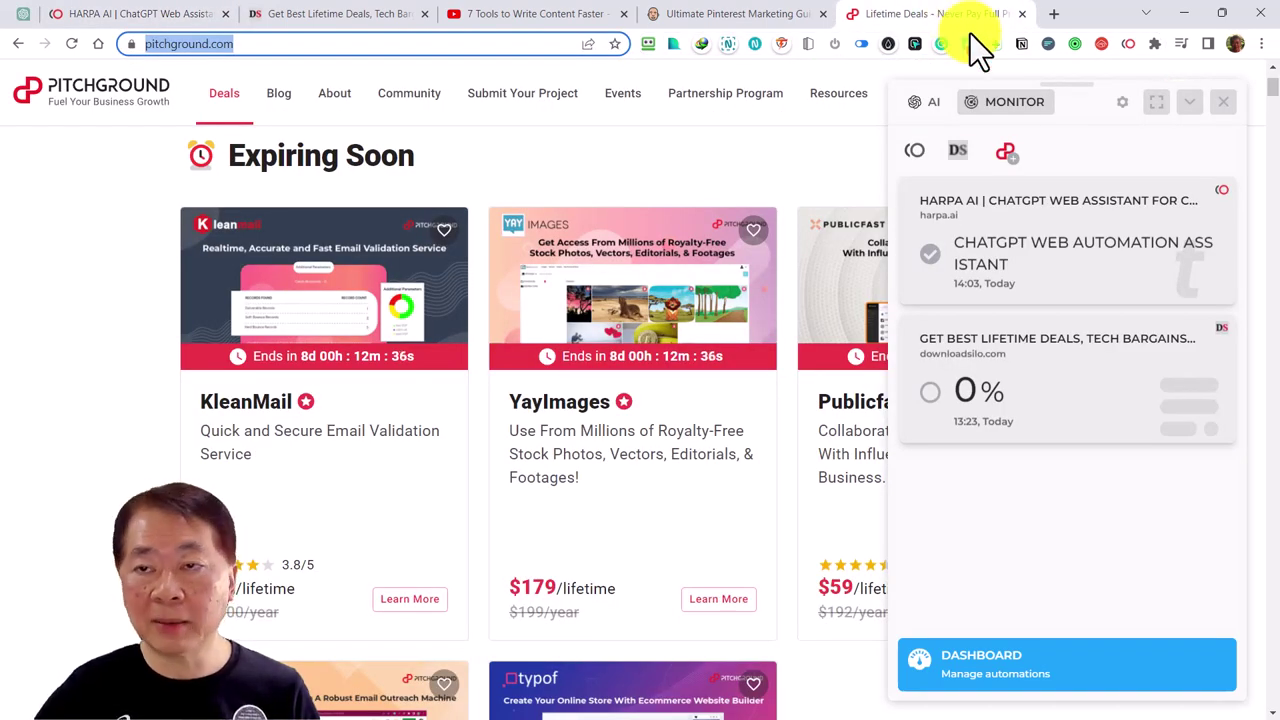
{"action": "left_click", "coordinate": [929, 110]}
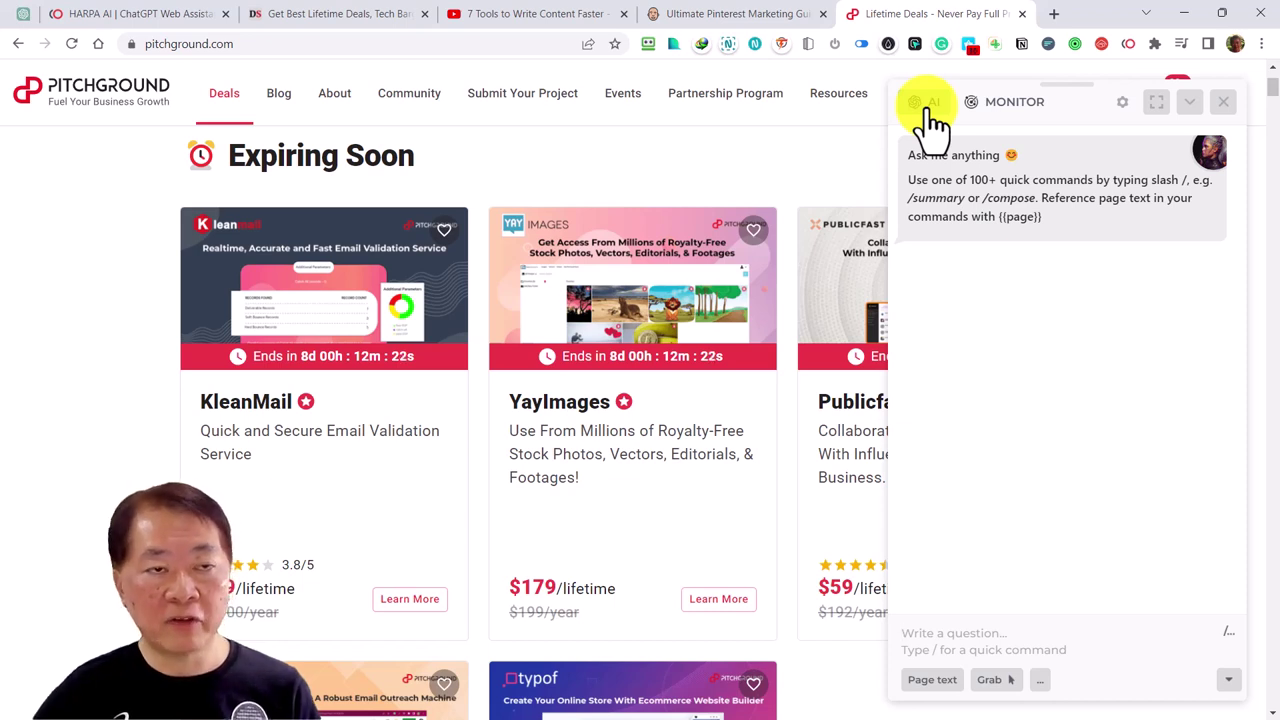
{"action": "left_click", "coordinate": [1015, 103]}
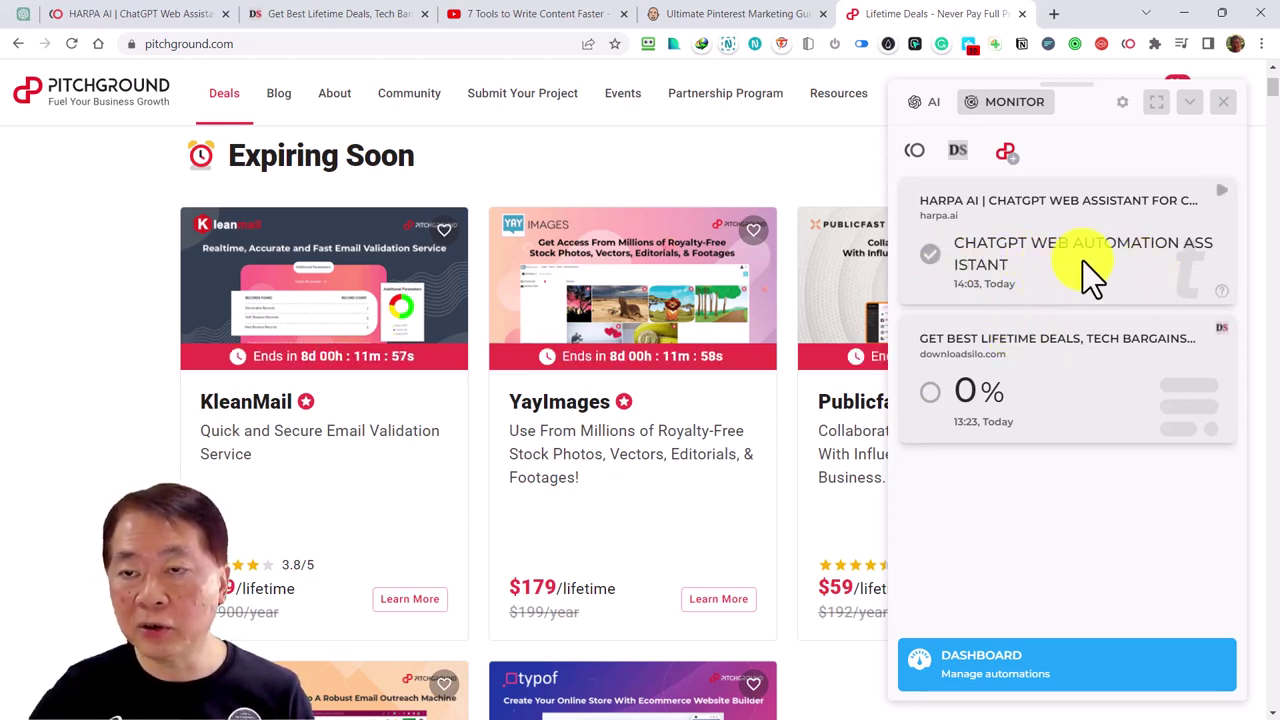
{"action": "left_click", "coordinate": [985, 660]}
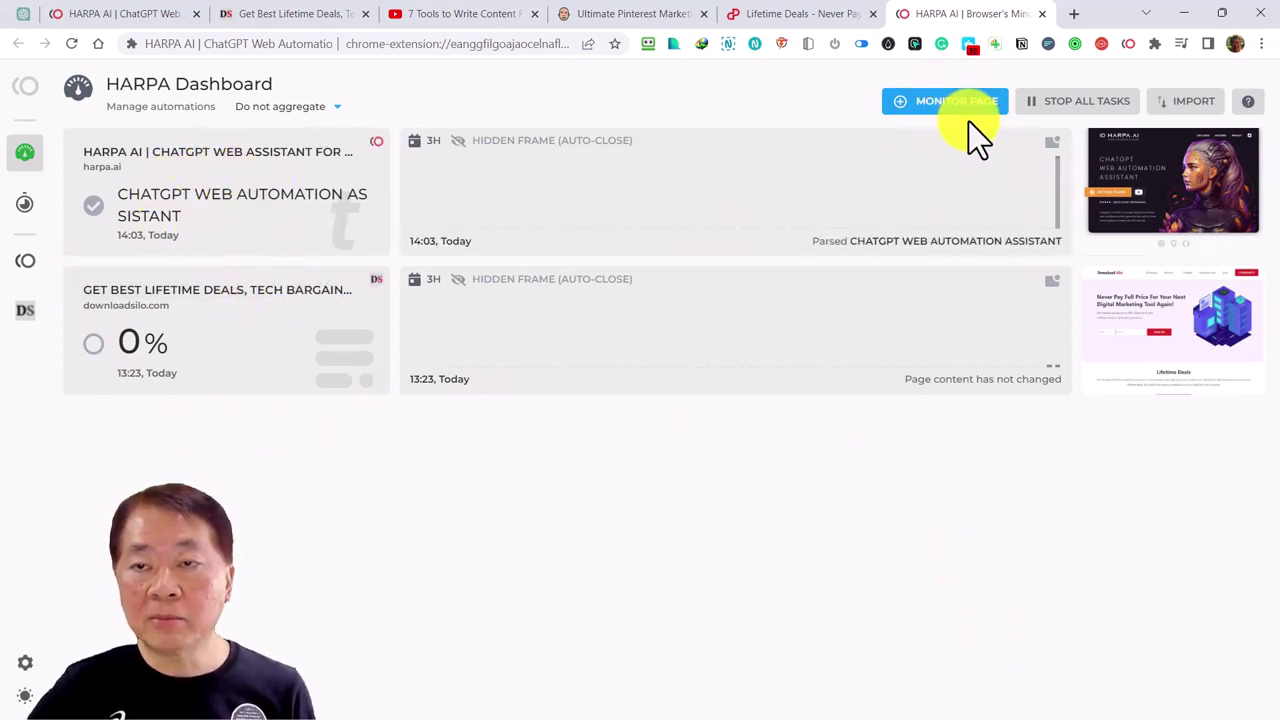
{"action": "left_click", "coordinate": [812, 30]}
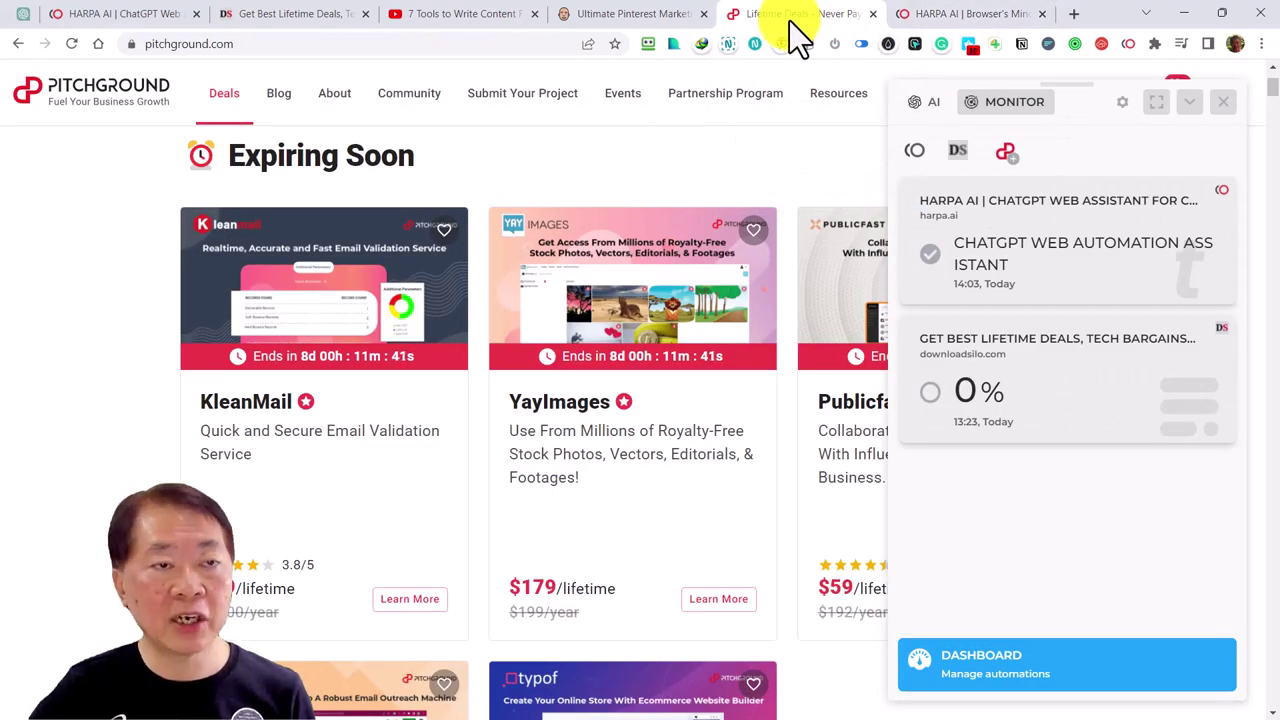
Set up a new monitor for the PitchGround deals page and review the conditions available for its trigger.
{"action": "left_click", "coordinate": [1012, 163]}
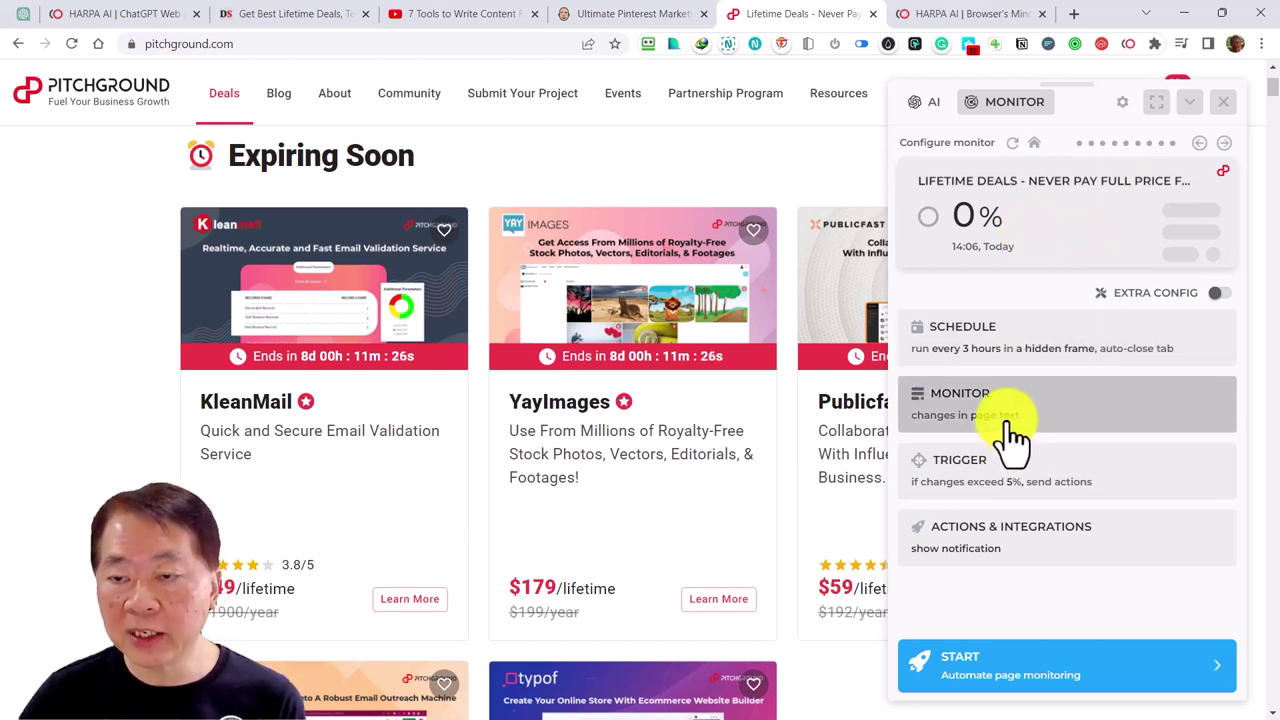
{"action": "left_click", "coordinate": [1005, 486]}
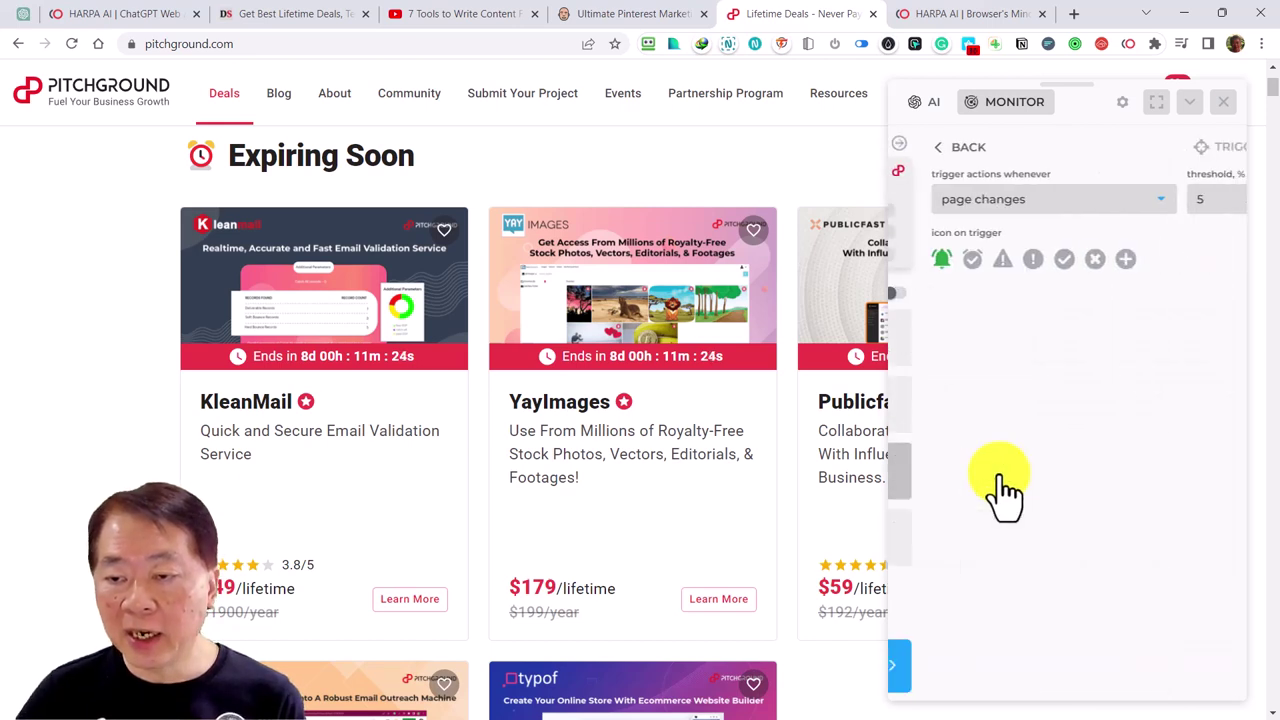
{"action": "left_click", "coordinate": [1138, 205]}
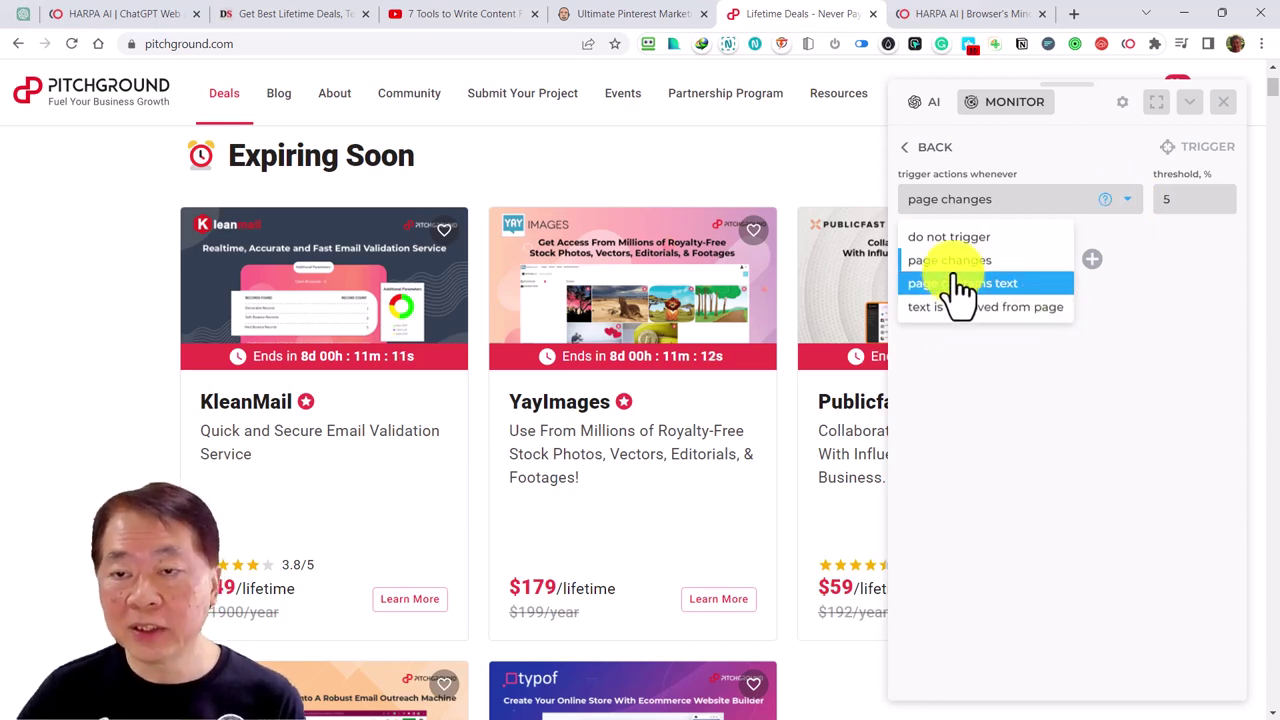
{"action": "left_click", "coordinate": [920, 150]}
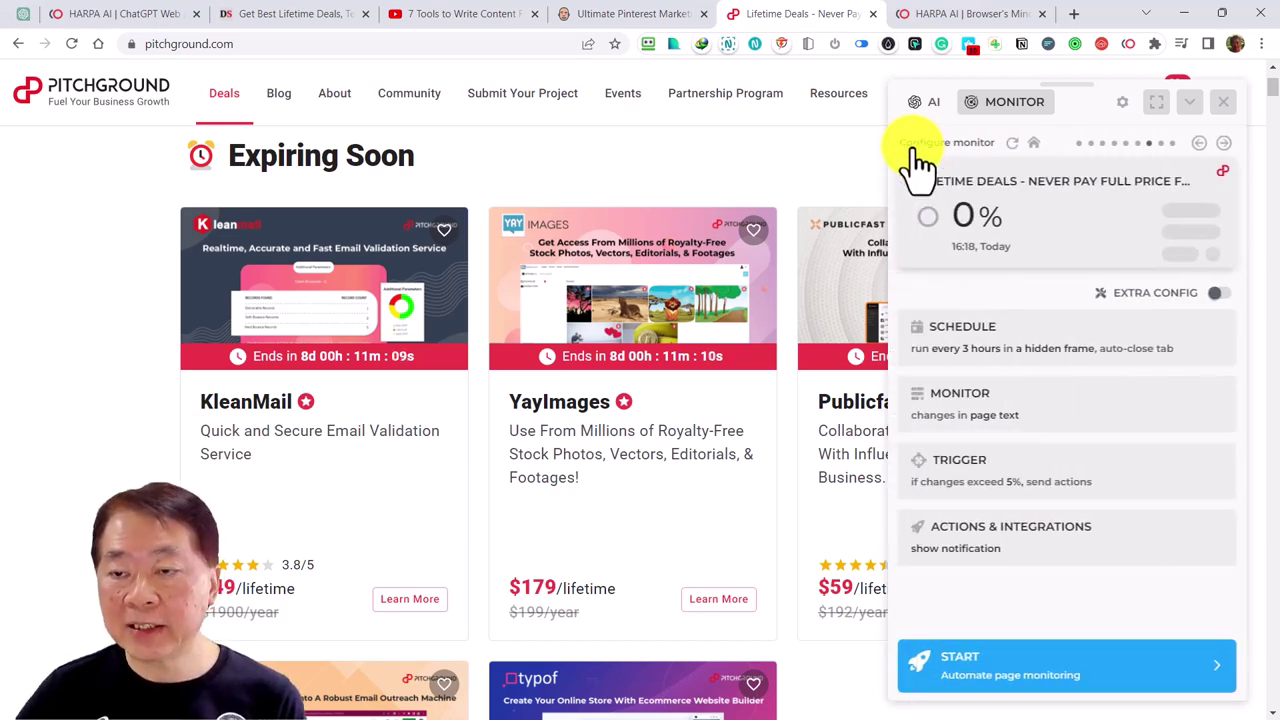
Enable the Sound action among the PitchGround monitor's actions and integrations.
{"action": "left_click", "coordinate": [1022, 548]}
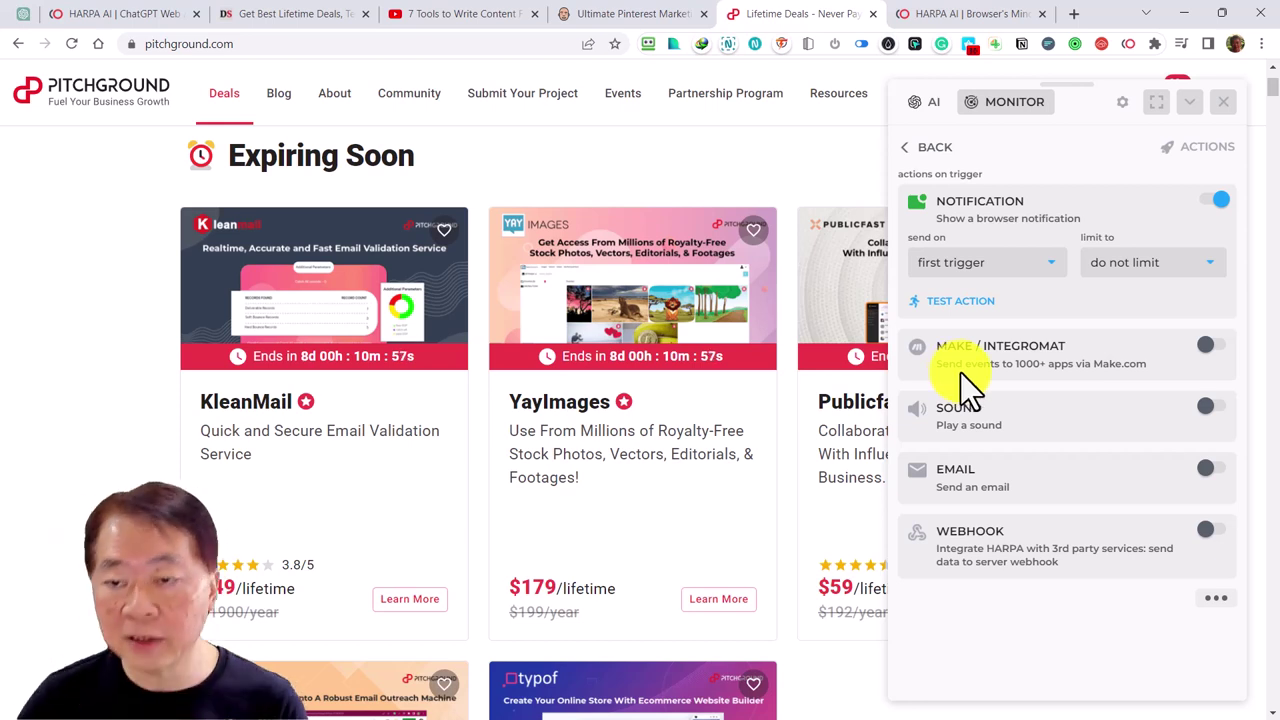
{"action": "left_click", "coordinate": [1207, 407]}
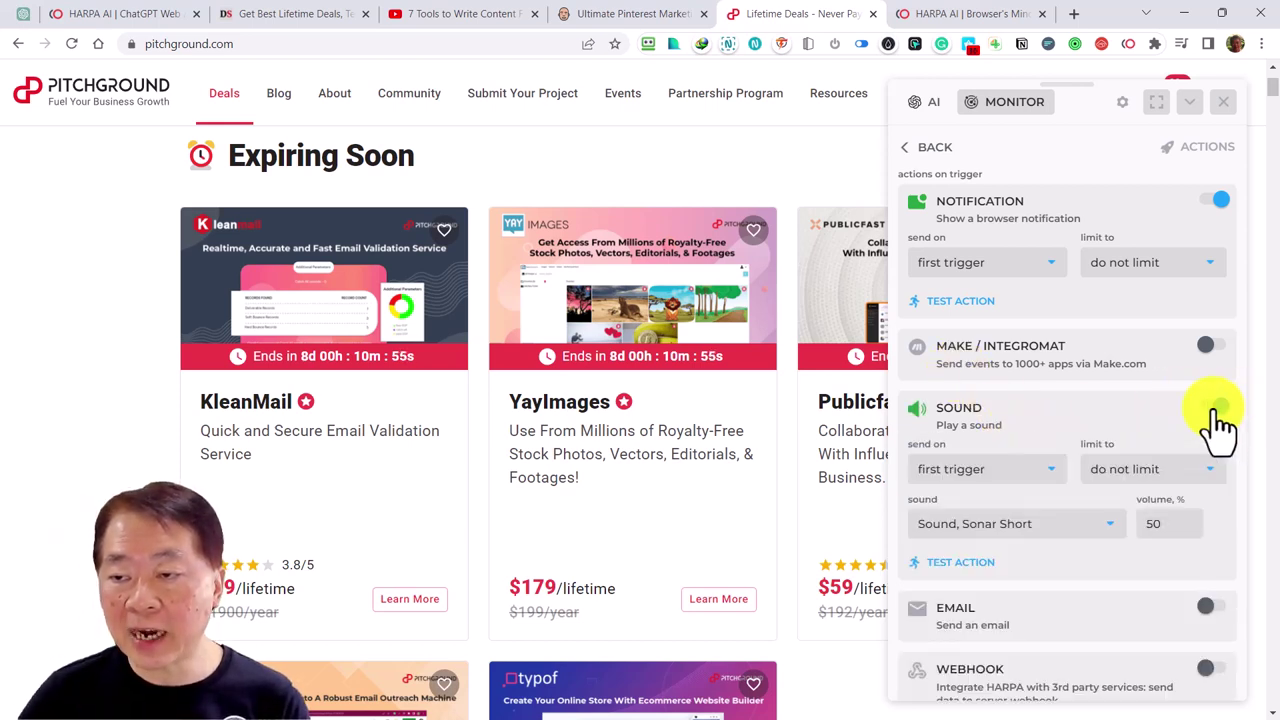
Temporarily enable the Make / Integromat action to view its setup instructions, and check the limit choices for the browser notification.
{"action": "left_click", "coordinate": [1212, 348]}
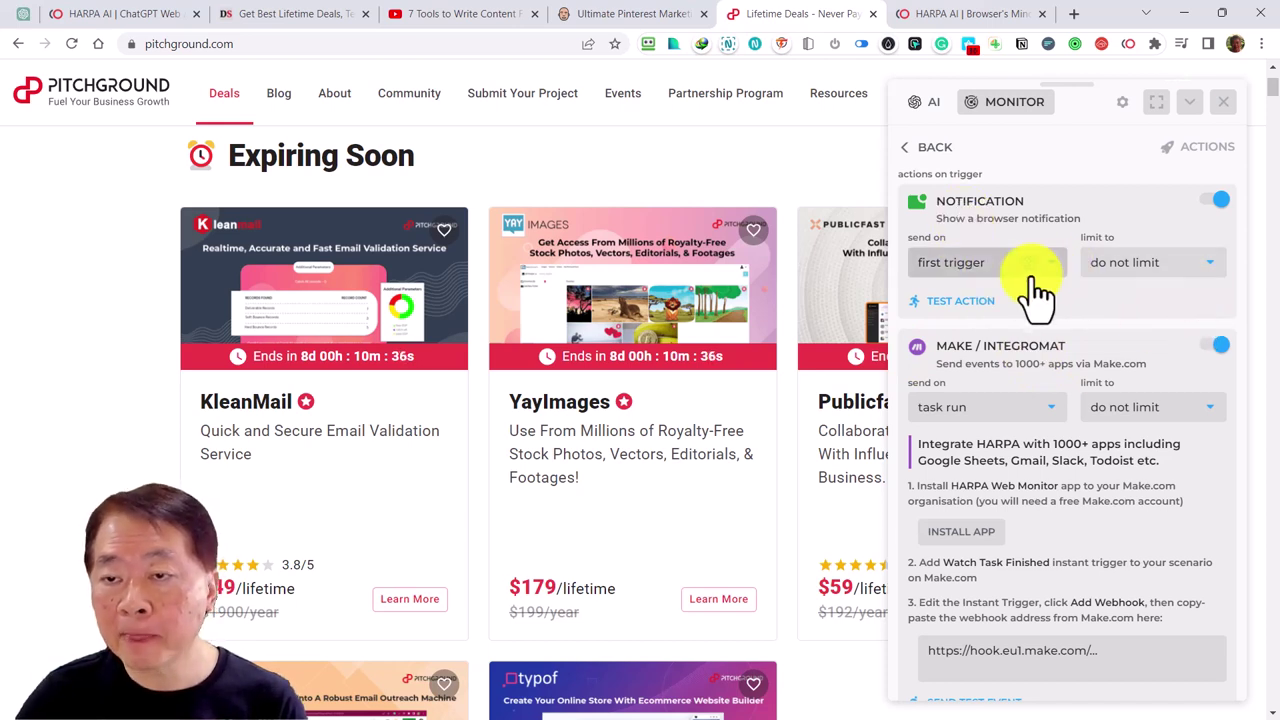
{"action": "left_click", "coordinate": [1212, 278]}
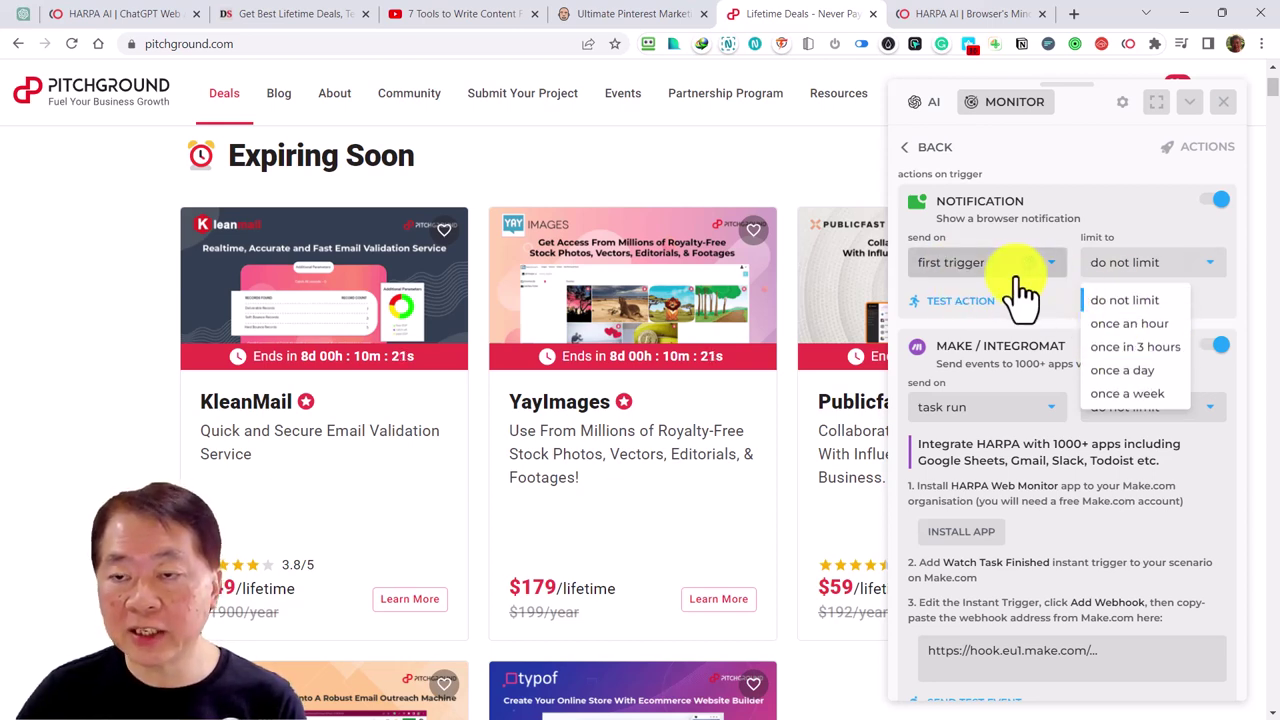
{"action": "left_click", "coordinate": [1172, 230]}
{"action": "left_click", "coordinate": [1212, 204]}
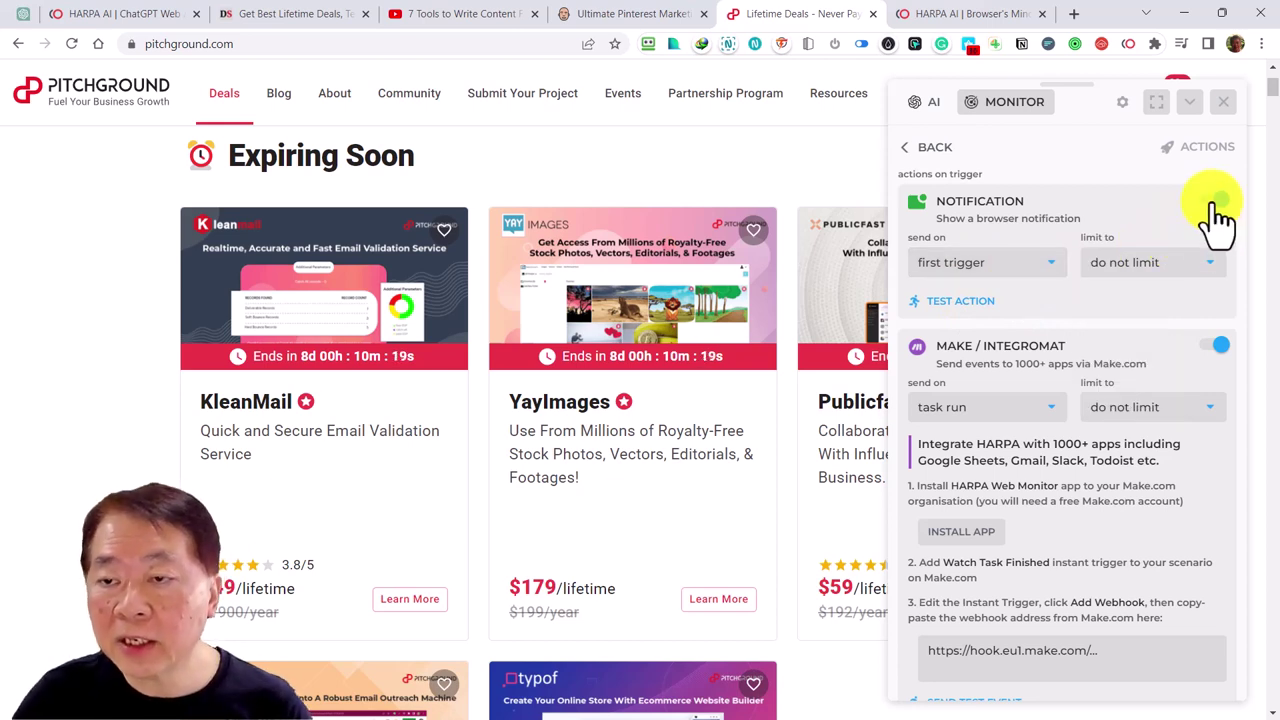
{"action": "left_click", "coordinate": [1211, 346]}
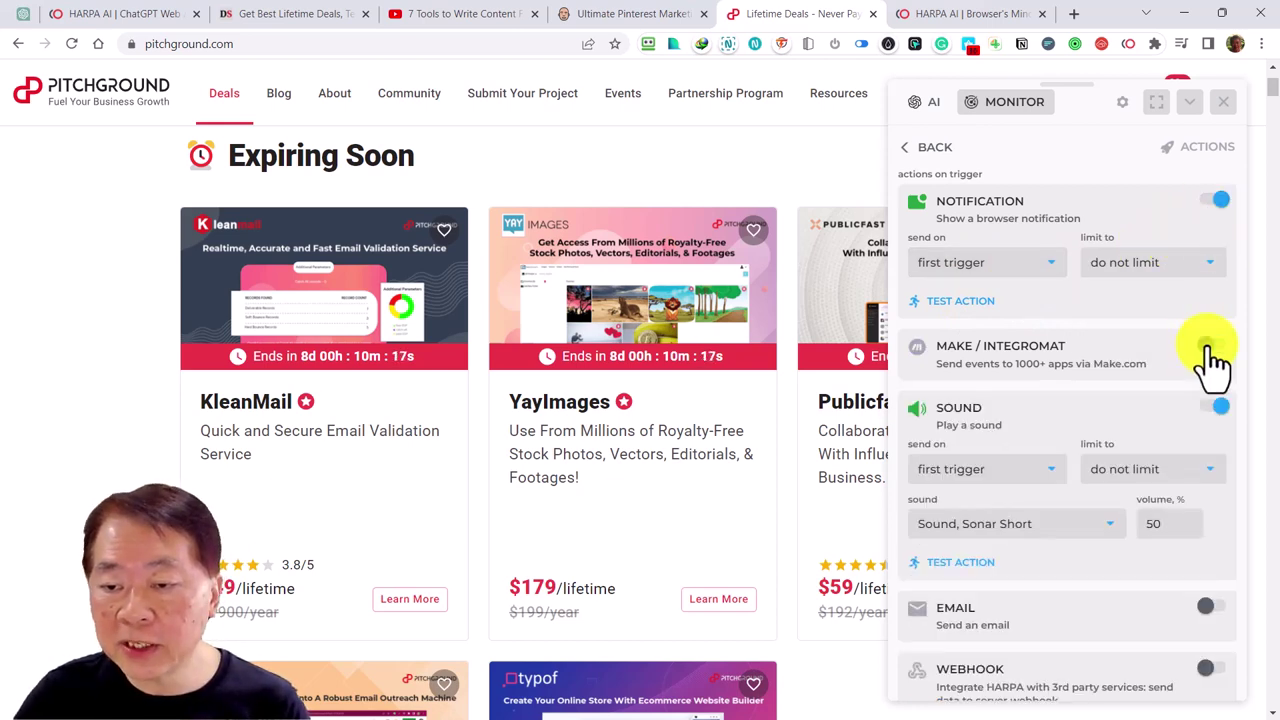
Enable the Email and Webhook actions for the monitor and review their recipient, frequency and authentication settings.
{"action": "scroll", "coordinate": [1092, 495], "scroll_direction": "down", "scroll_amount": 1}
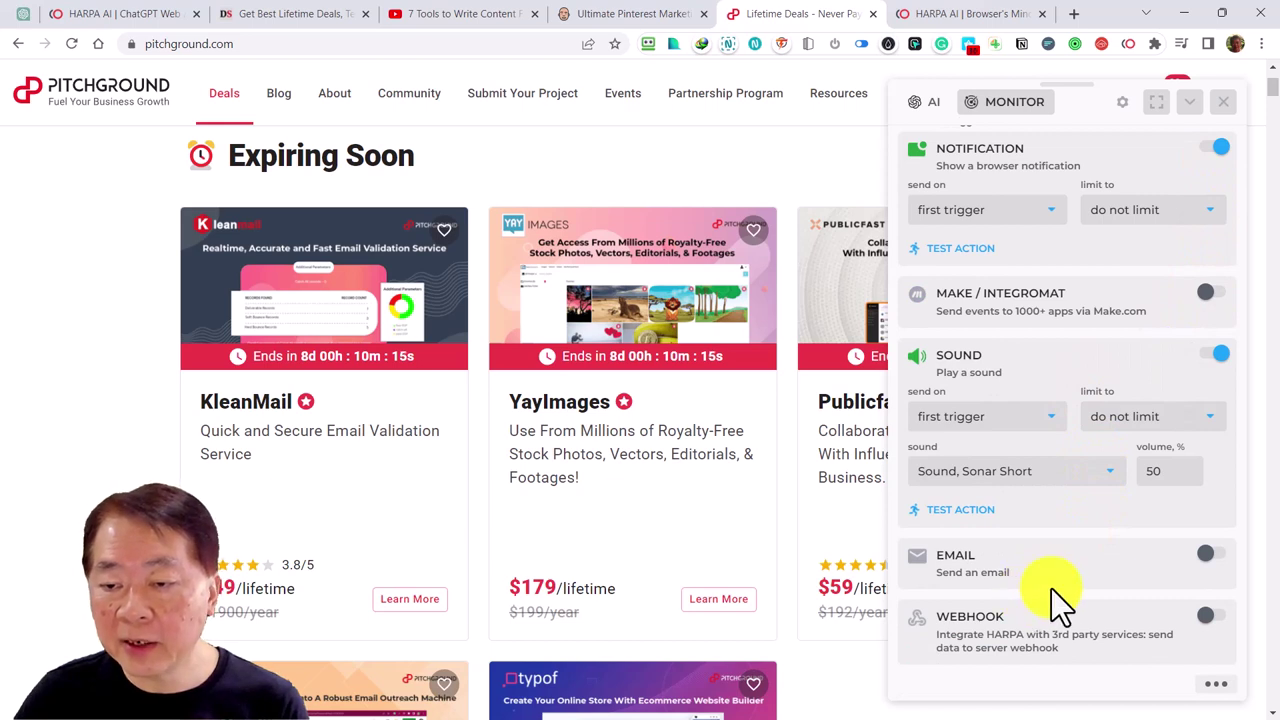
{"action": "left_click", "coordinate": [1210, 553]}
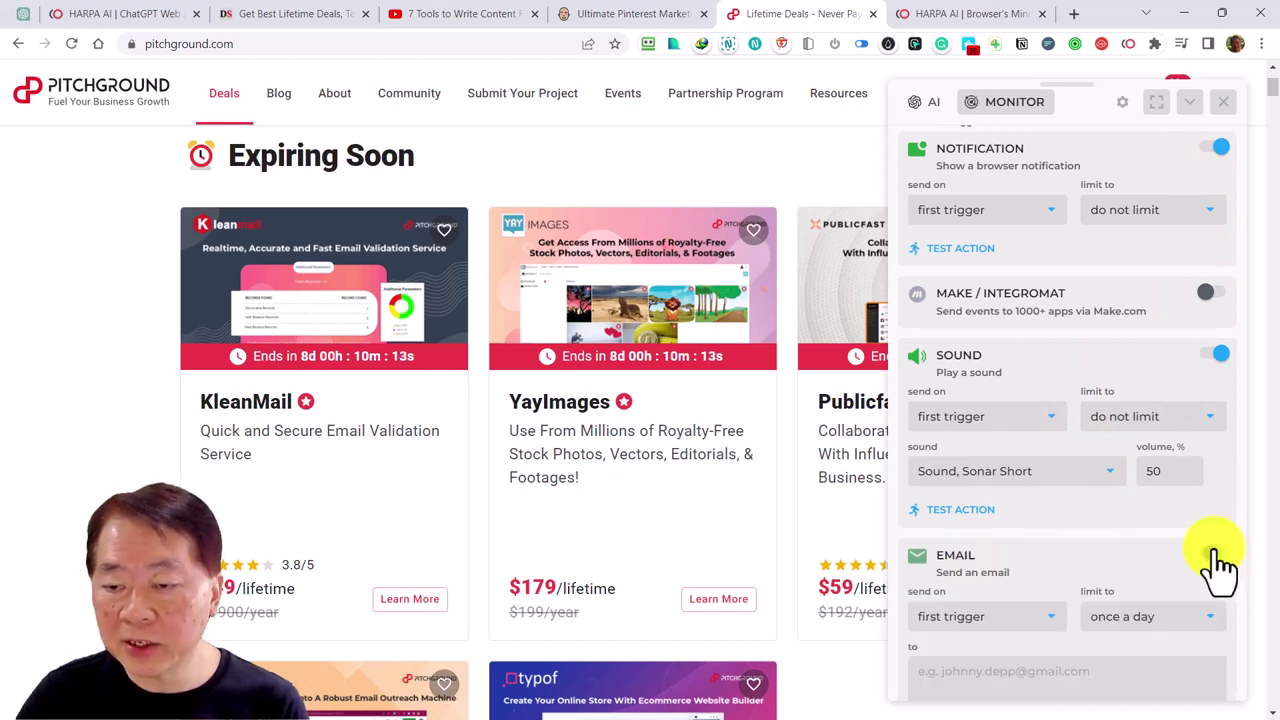
{"action": "scroll", "coordinate": [1080, 590], "scroll_direction": "down", "scroll_amount": 2}
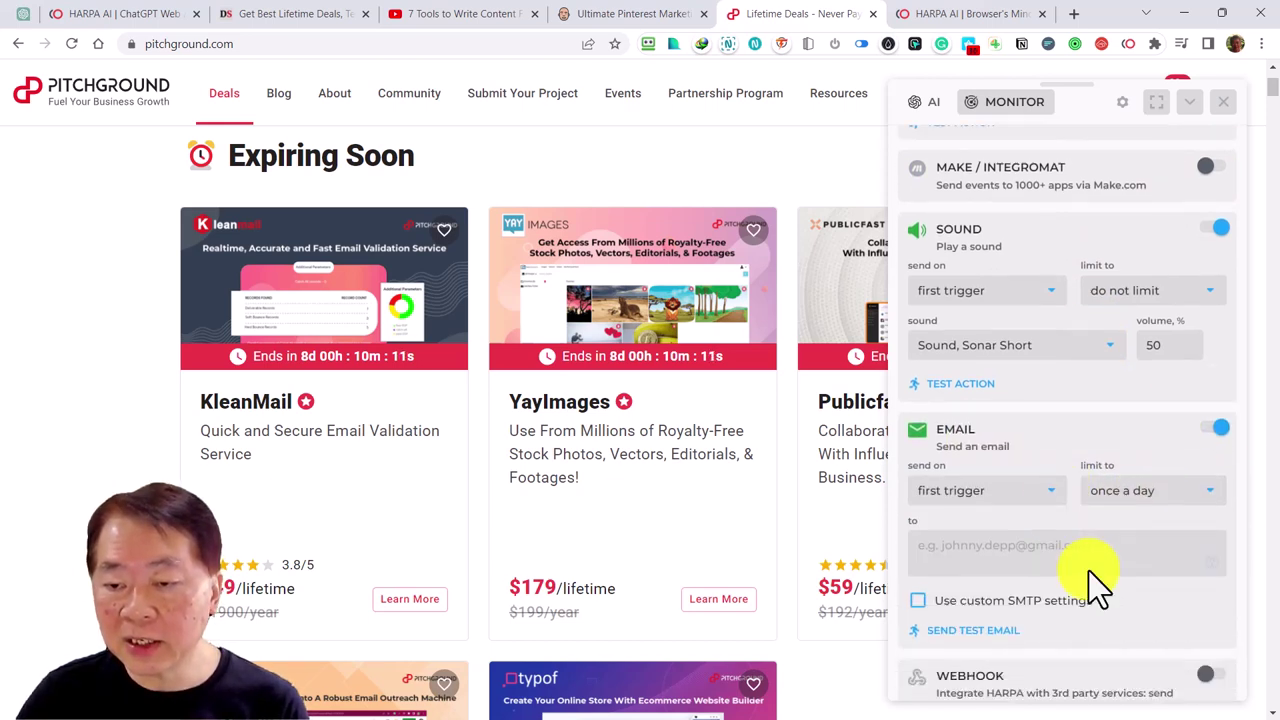
{"action": "scroll", "coordinate": [1090, 575], "scroll_direction": "down", "scroll_amount": 1}
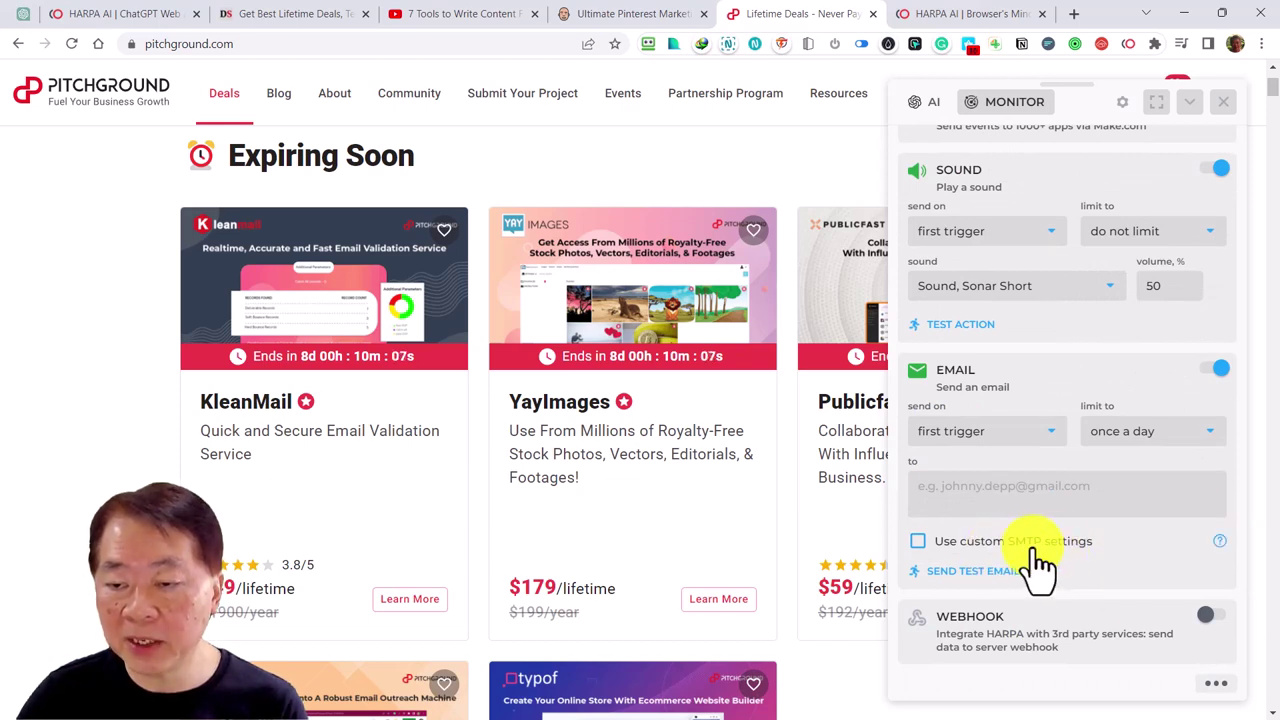
{"action": "left_click", "coordinate": [1216, 615]}
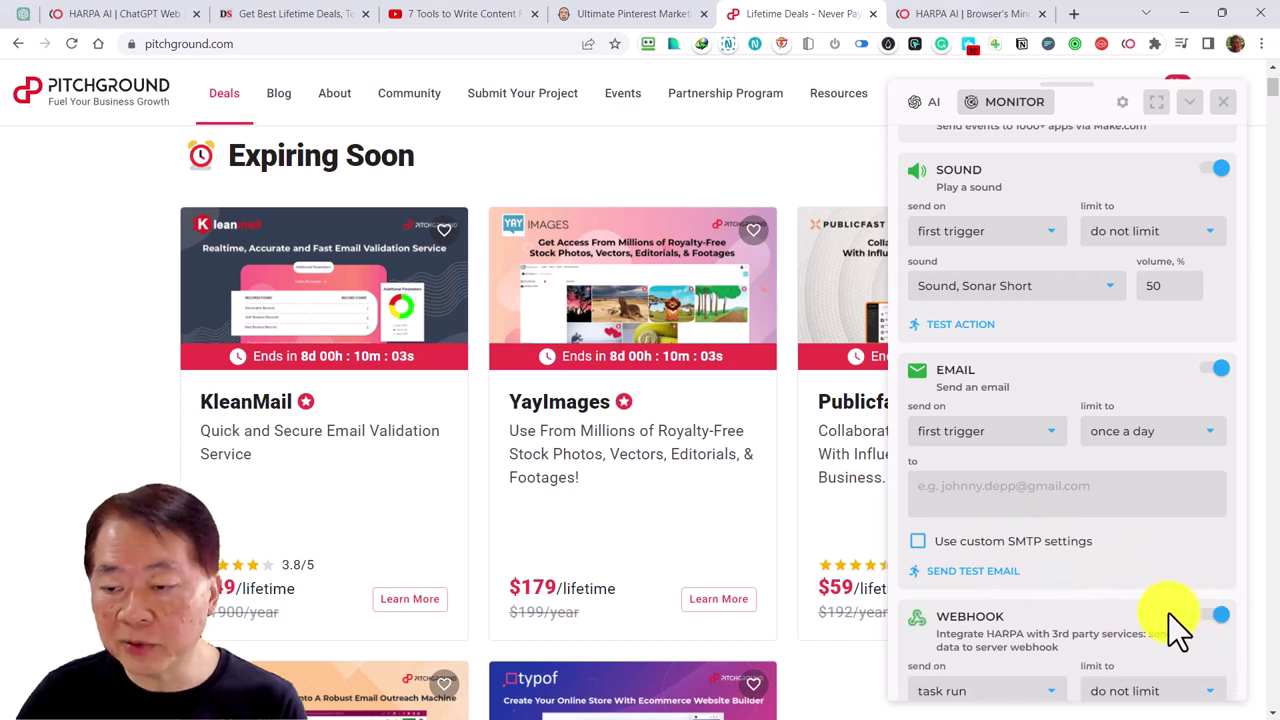
{"action": "scroll", "coordinate": [1100, 630], "scroll_direction": "down", "scroll_amount": 2}
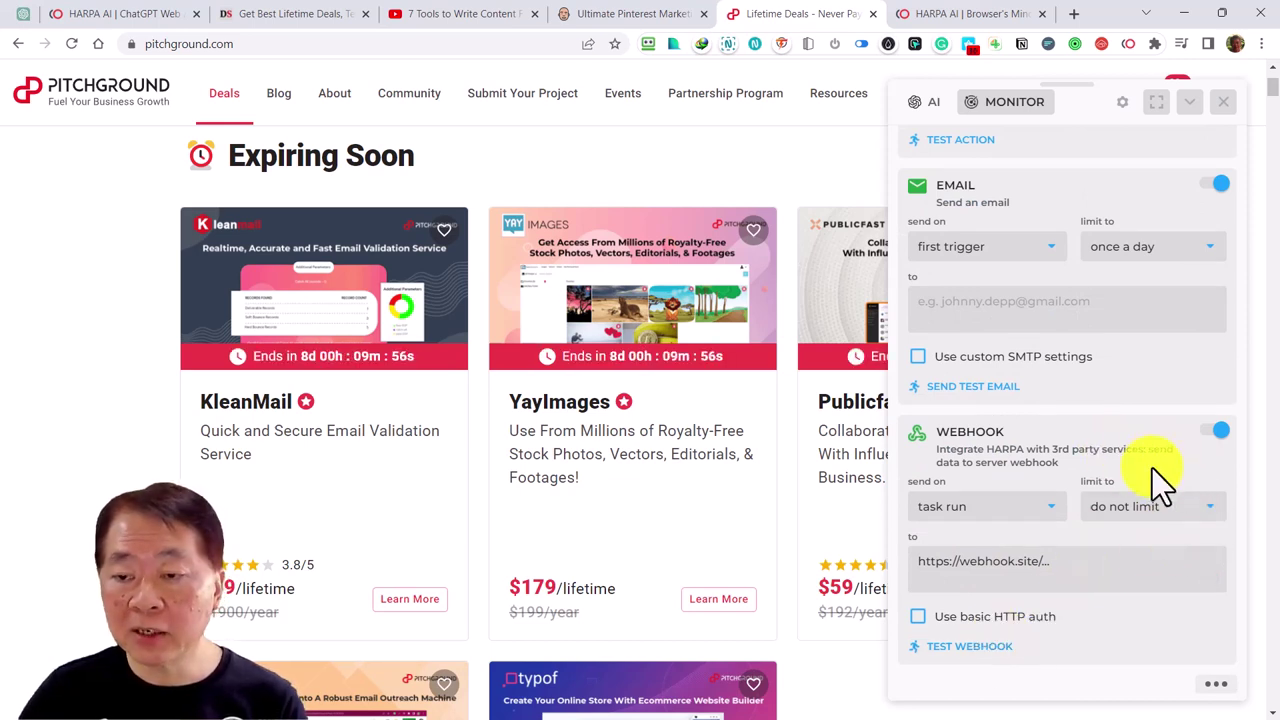
{"action": "scroll", "coordinate": [1152, 466], "scroll_direction": "up", "scroll_amount": 5}
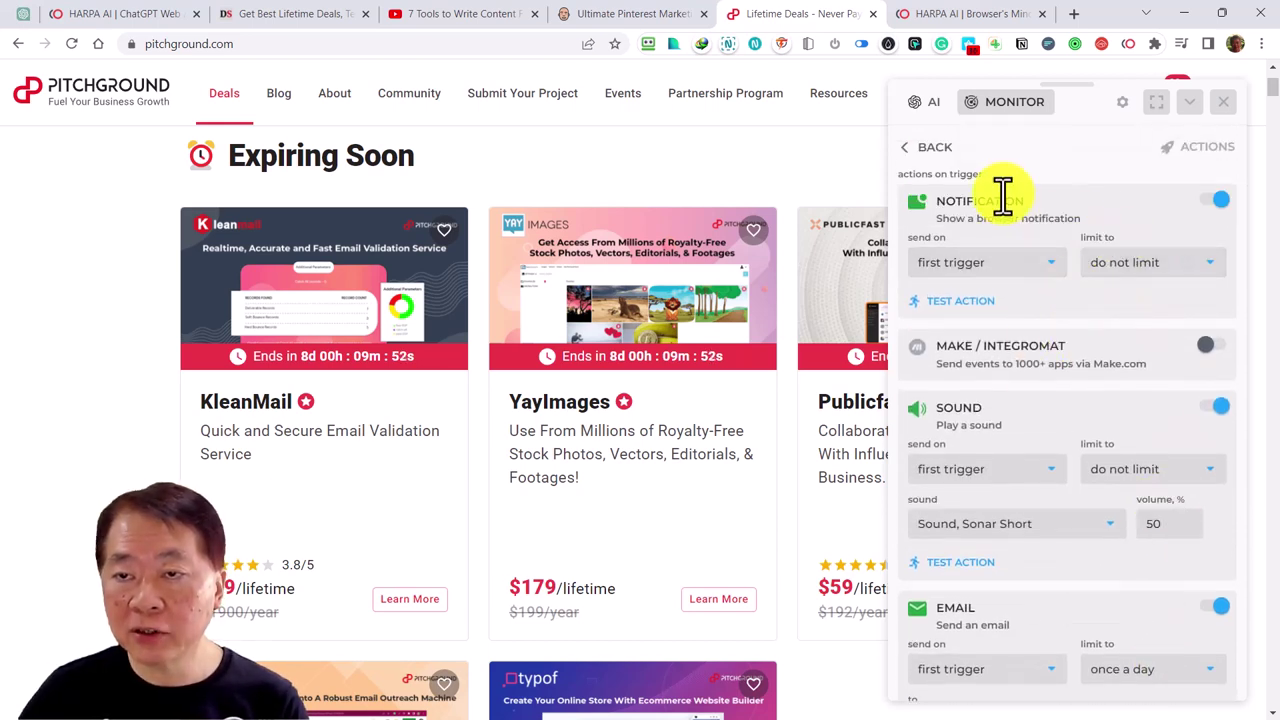
Start automated monitoring of the PitchGround deals page with the configured actions and open the monitoring dashboard.
{"action": "left_click", "coordinate": [915, 148]}
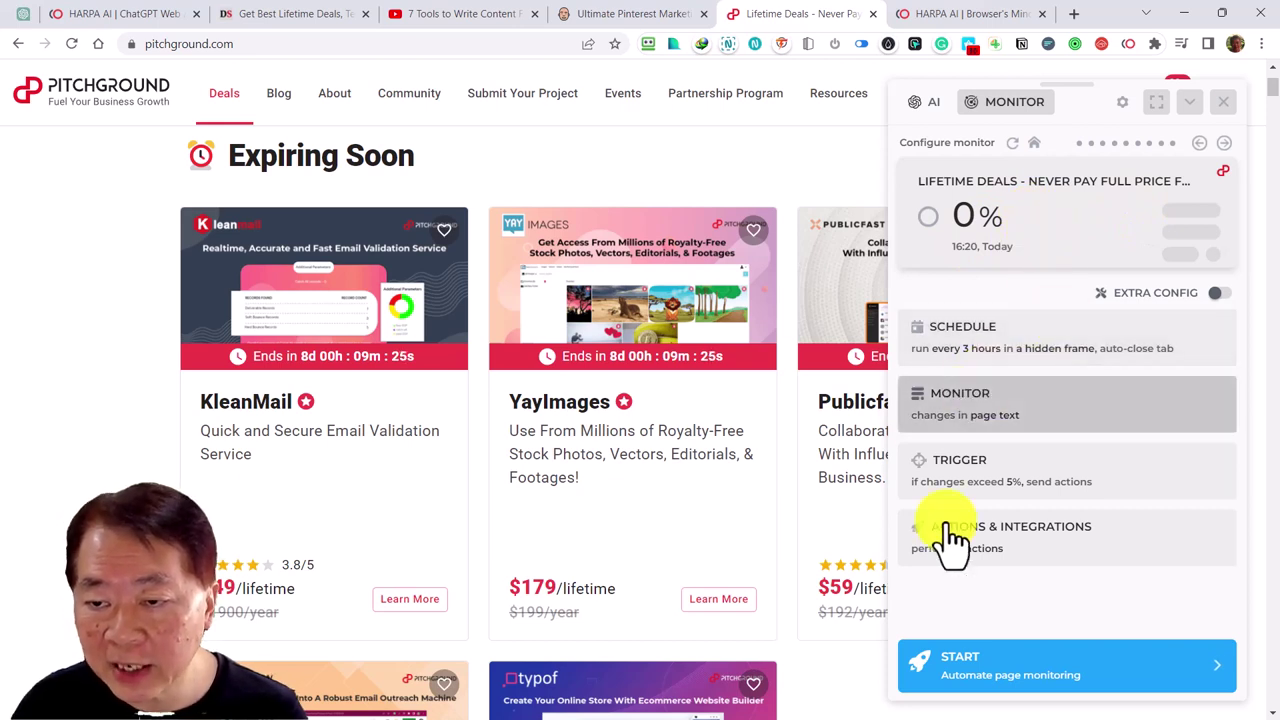
{"action": "left_click", "coordinate": [1048, 685]}
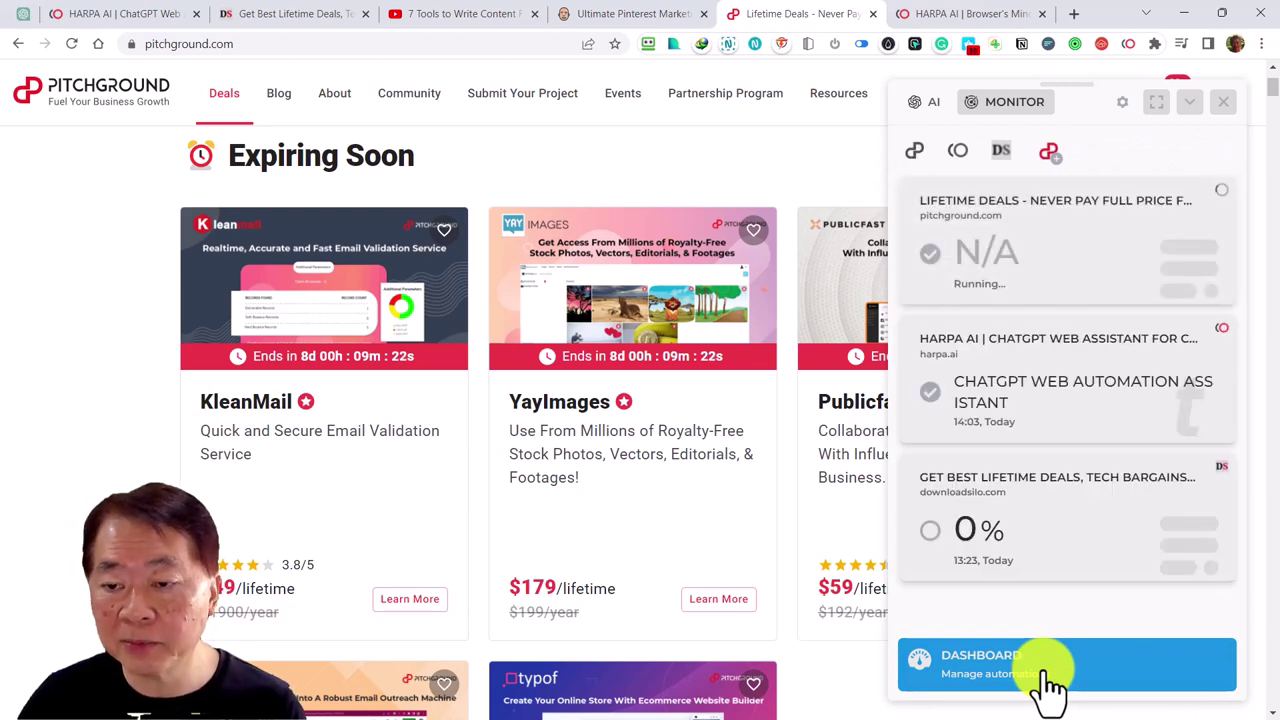
{"action": "left_click", "coordinate": [1012, 684]}
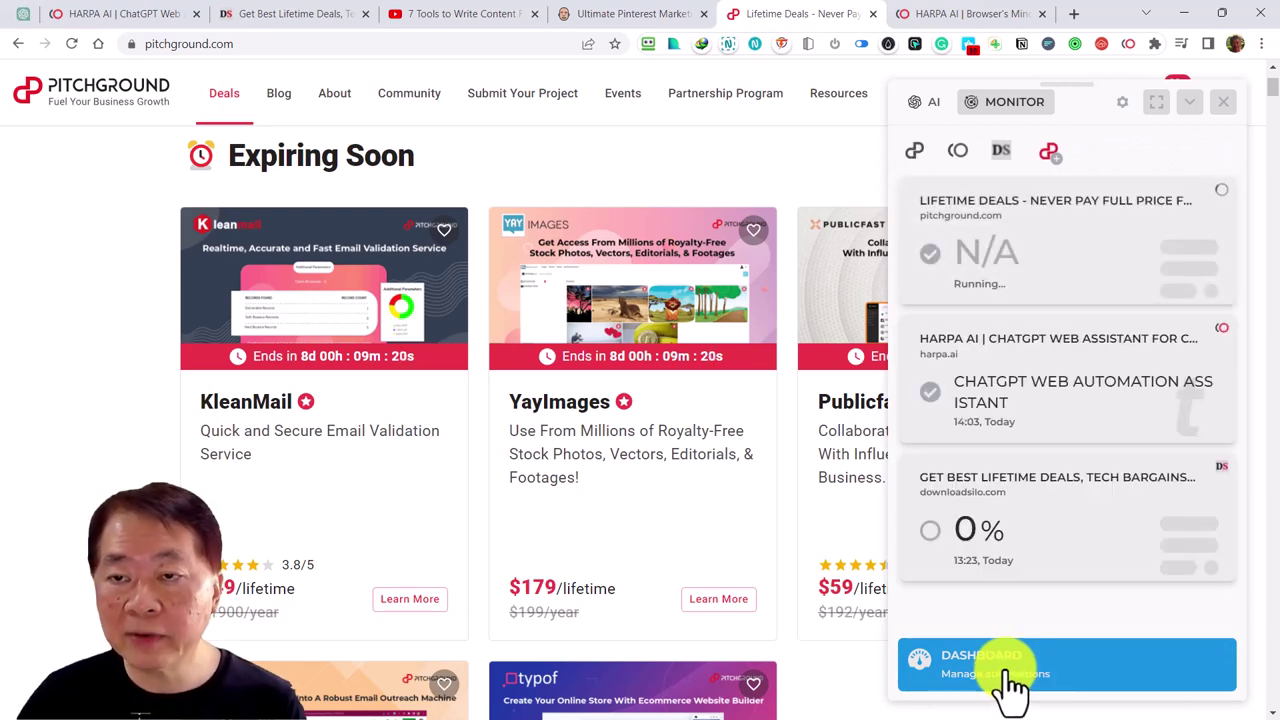